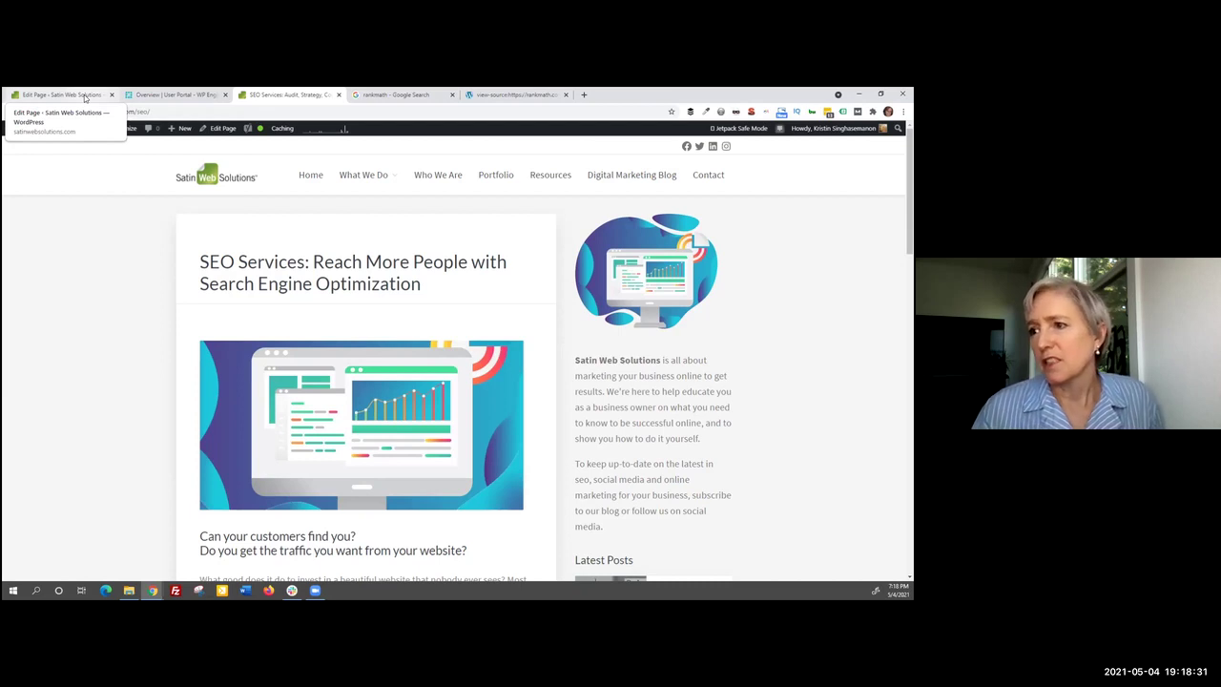
# Step: Review Rank Math's Basic SEO checks for the SEO Services page in the page editor
pyautogui.click(59, 94)
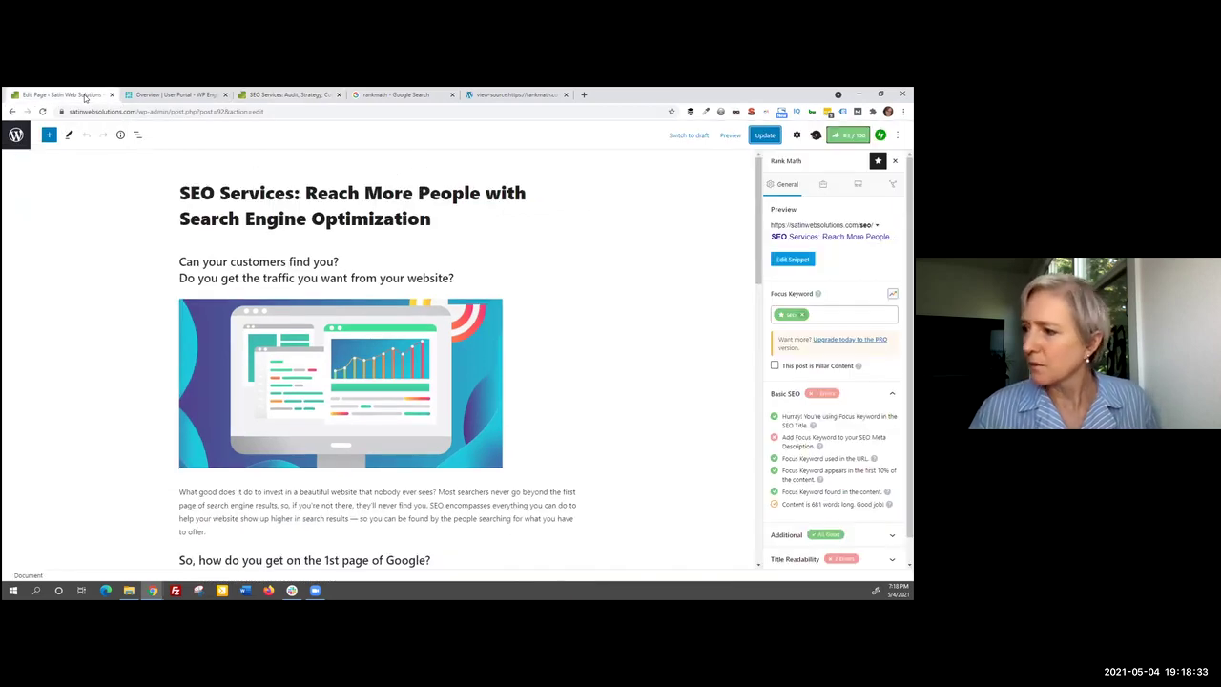
pyautogui.scroll(-1, 706, 343)
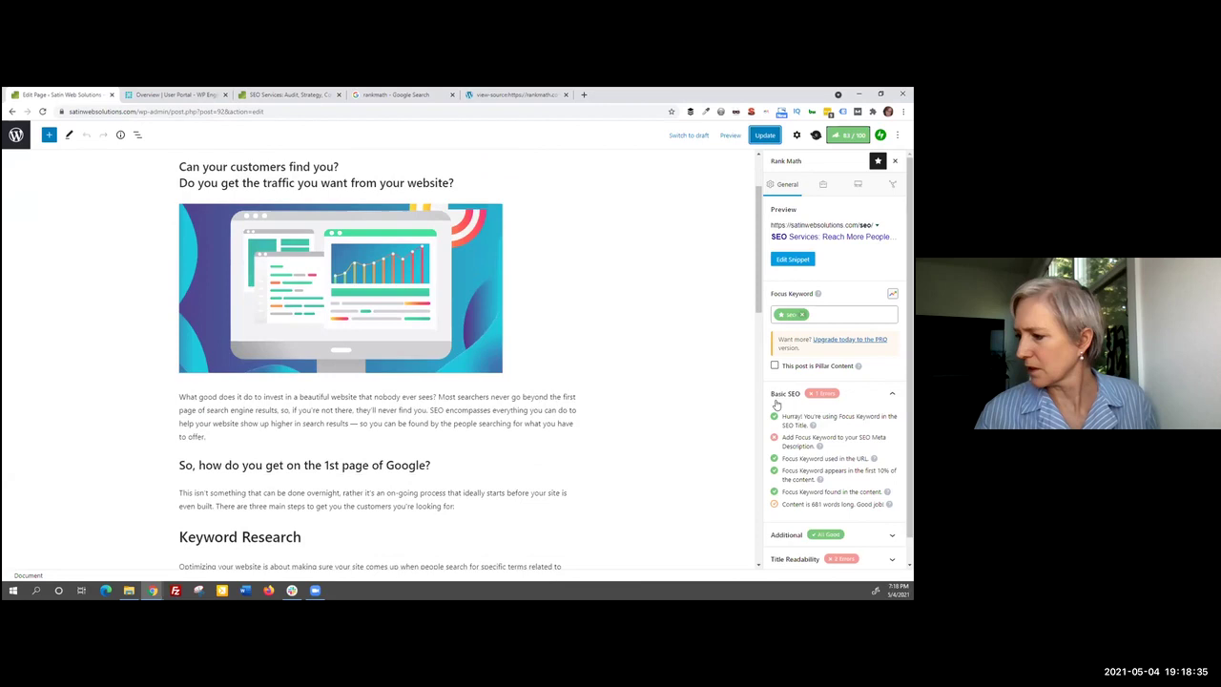
pyautogui.scroll(-1, 809, 425)
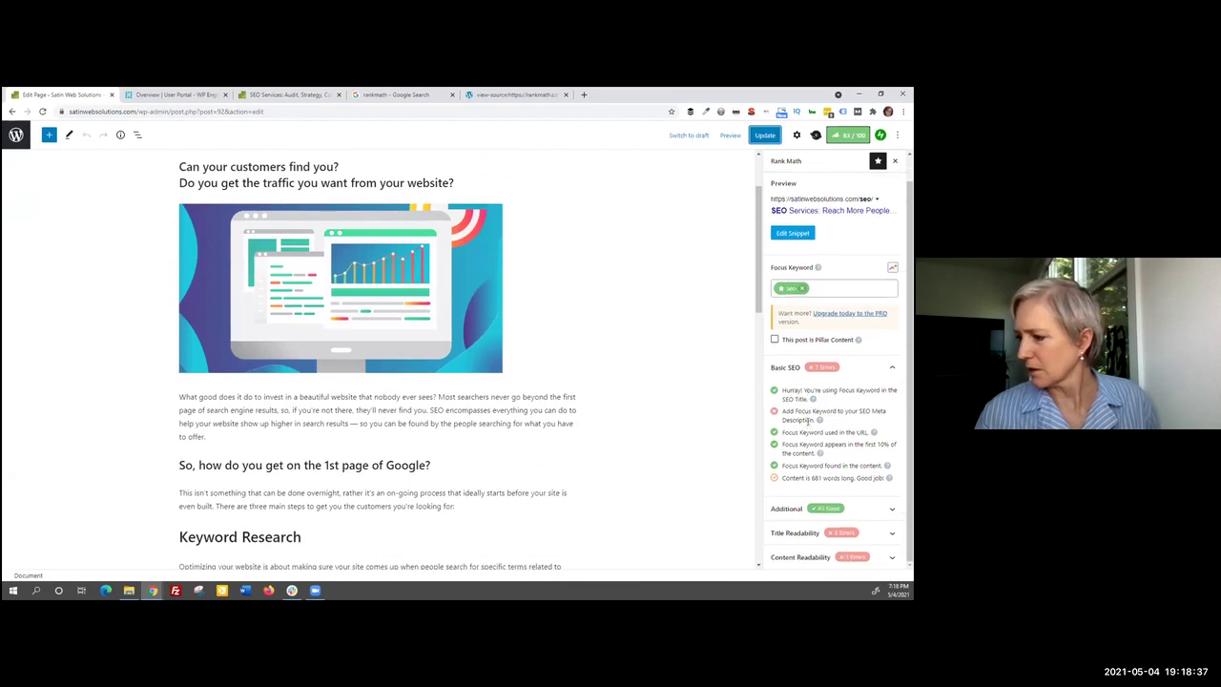
pyautogui.scroll(1, 809, 422)
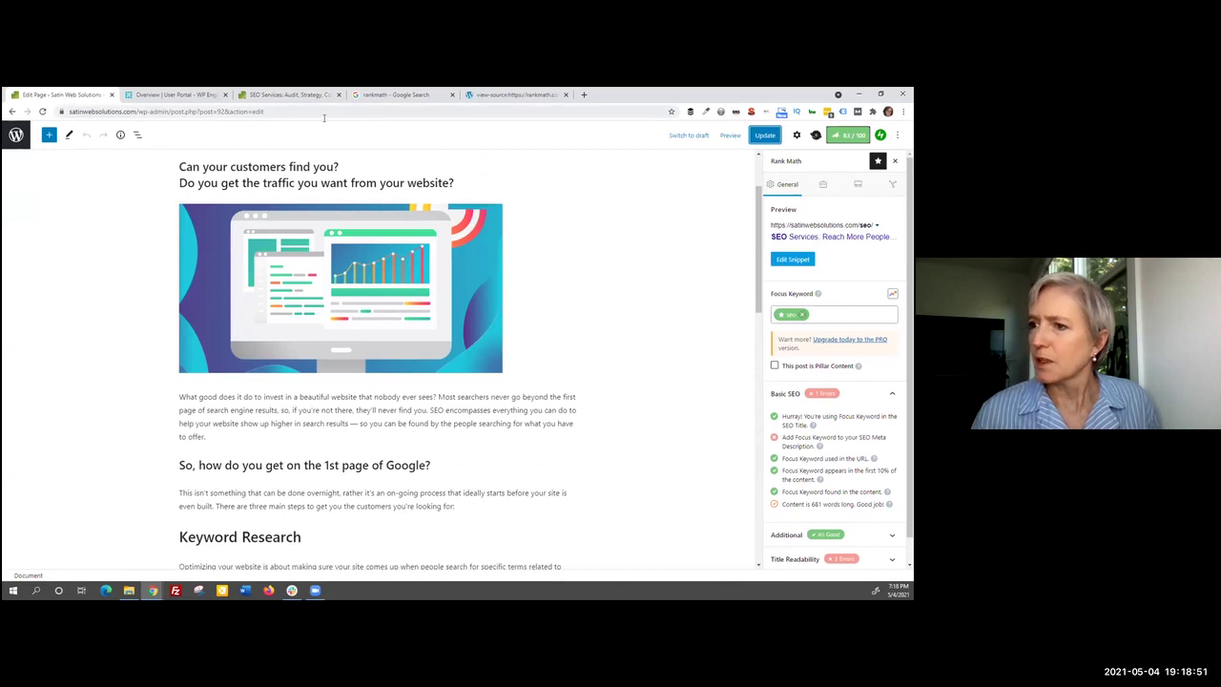
# Step: Leave the page editor and open the Rank Math dashboard with its modules overview
pyautogui.click(16, 135)
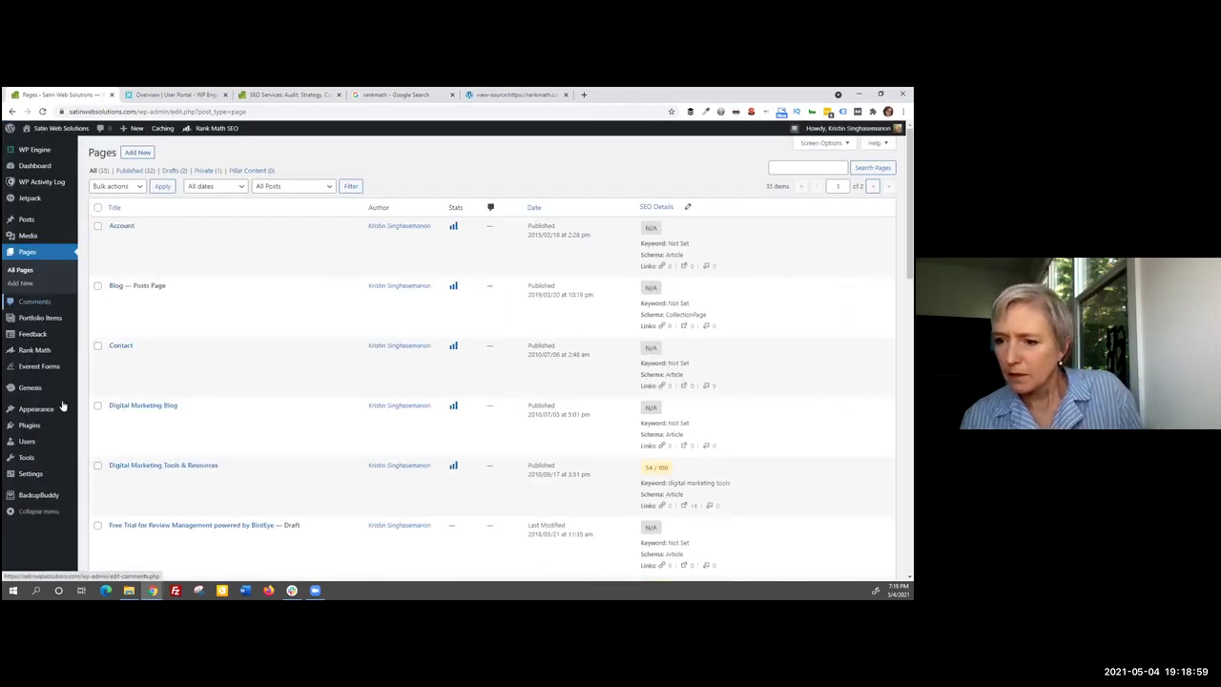
pyautogui.moveTo(41, 349)
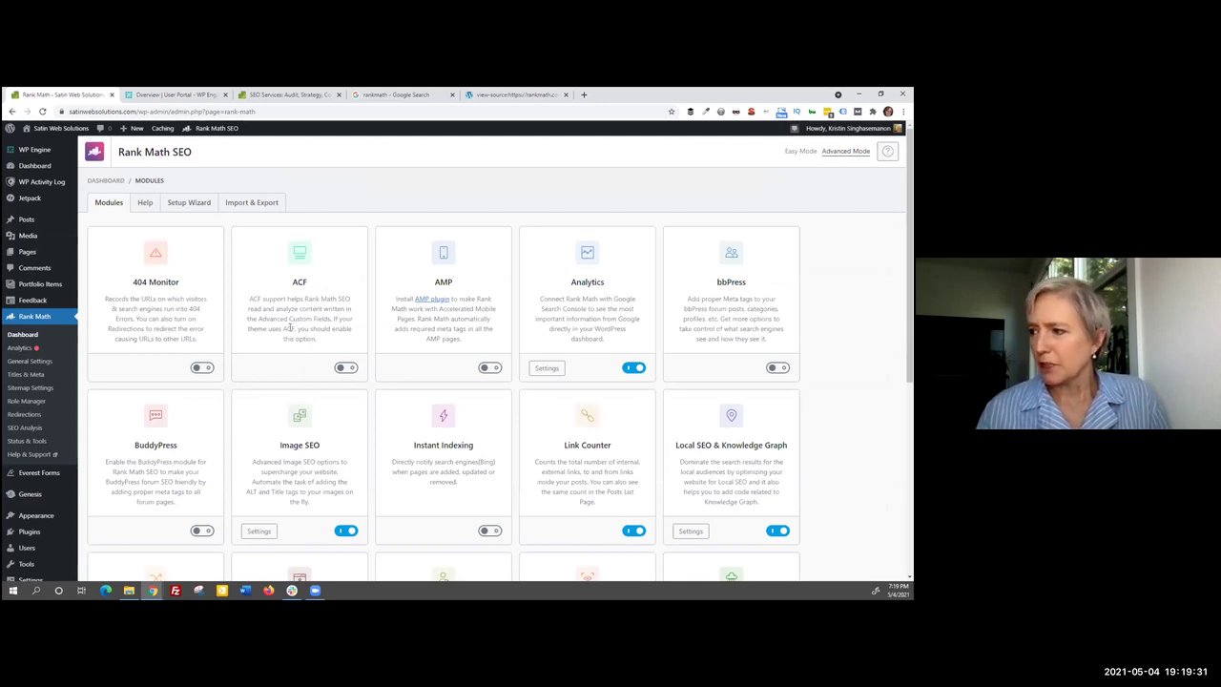
pyautogui.scroll(-1, 268, 331)
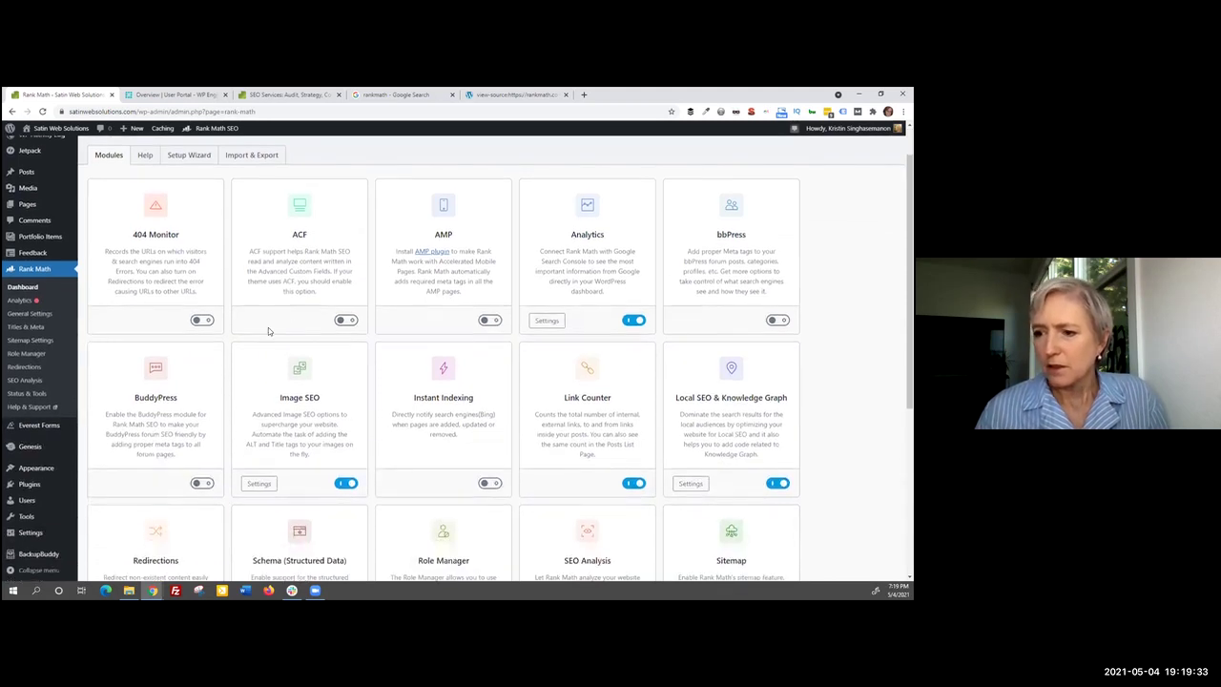
# Step: Switch the 404 Monitor module on and back off, and look over the other Rank Math modules
pyautogui.click(204, 320)
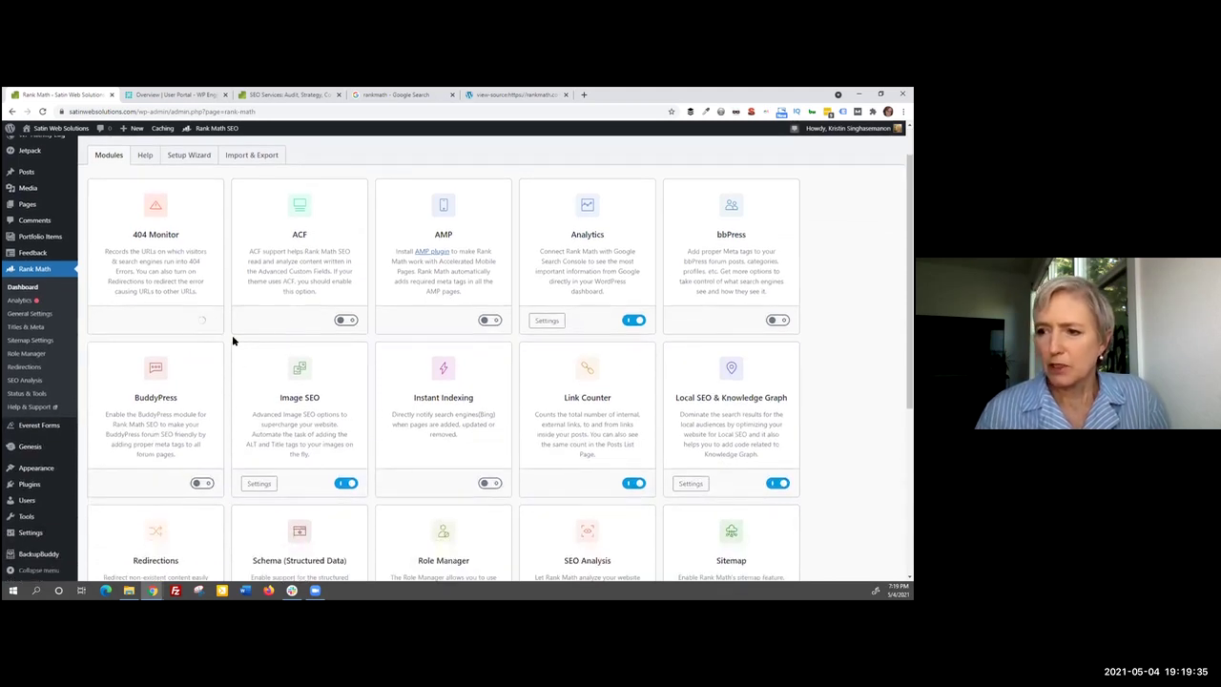
pyautogui.click(204, 321)
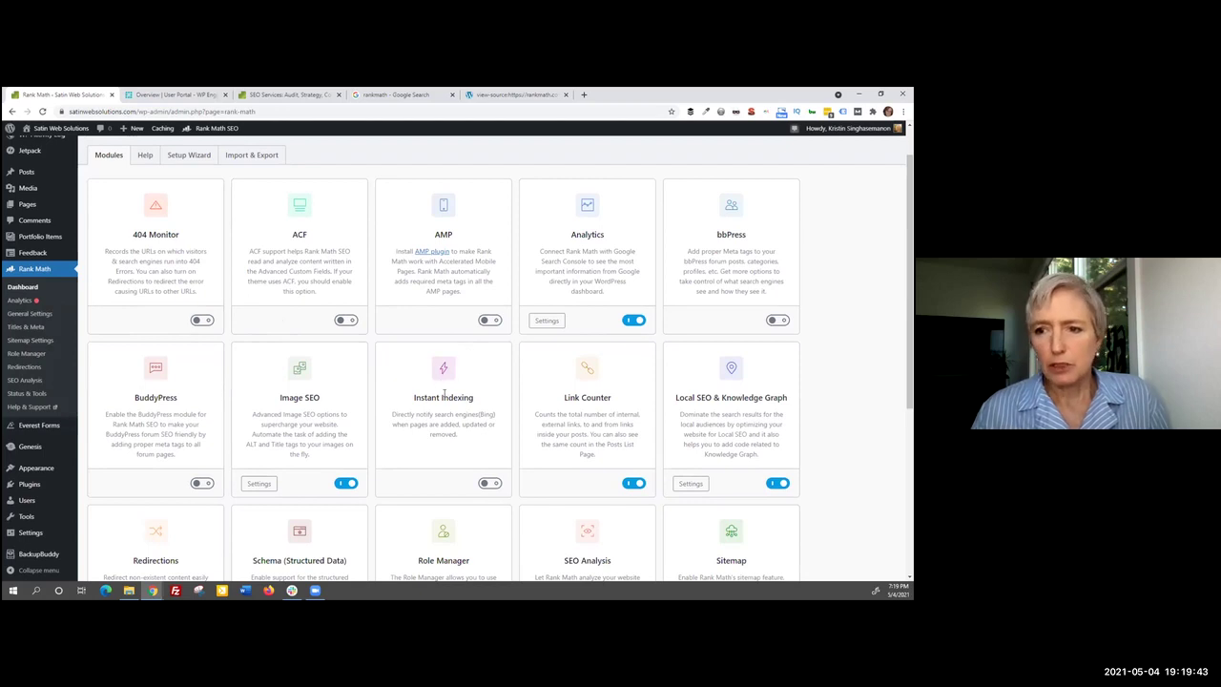
pyautogui.scroll(-2, 444, 395)
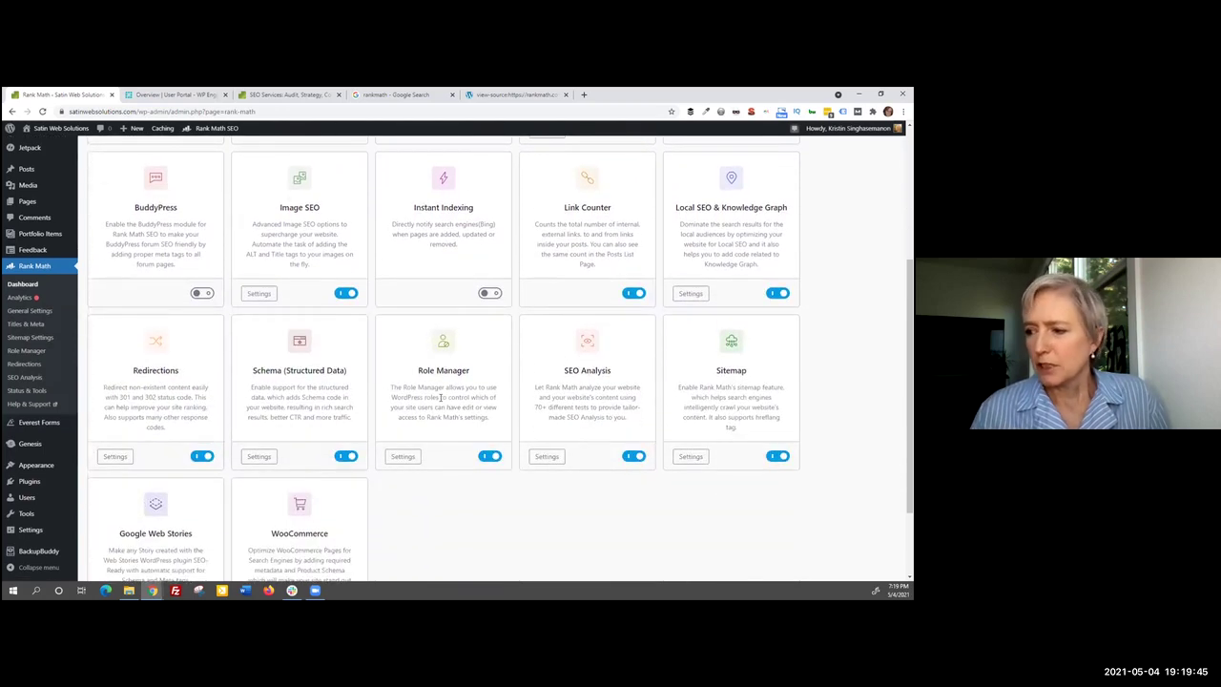
pyautogui.scroll(3, 441, 397)
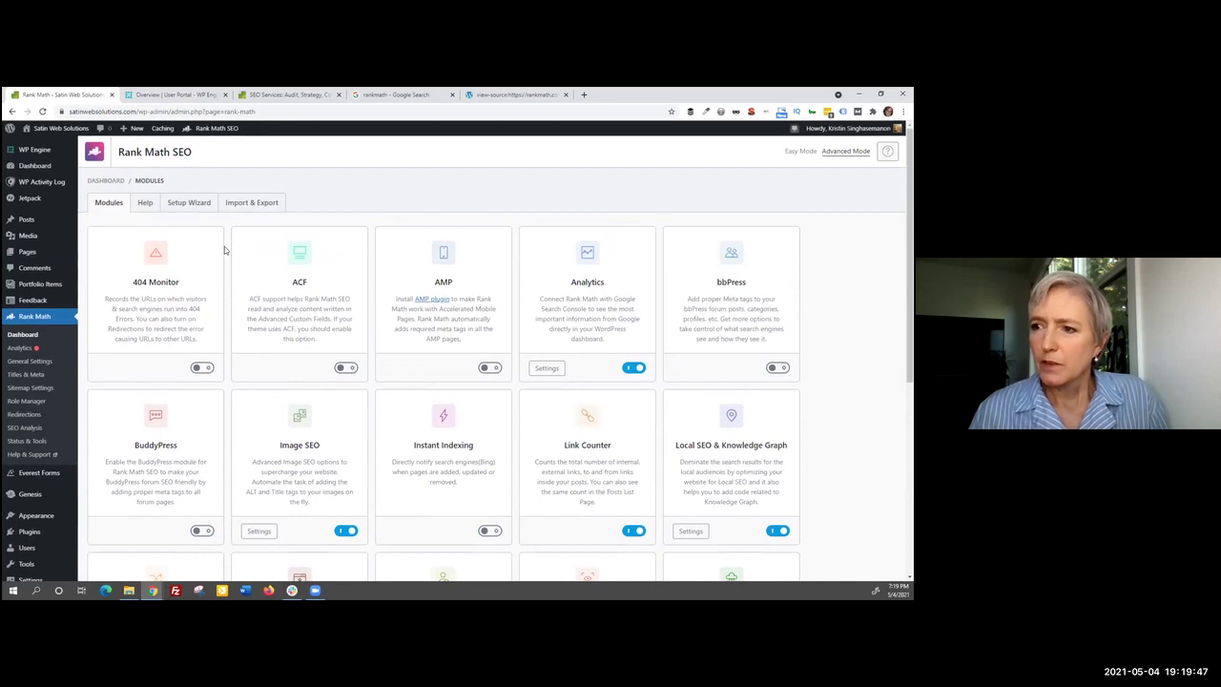
# Step: Start the Rank Math setup wizard in Advanced mode and review the site details down to the default social share image
pyautogui.click(196, 203)
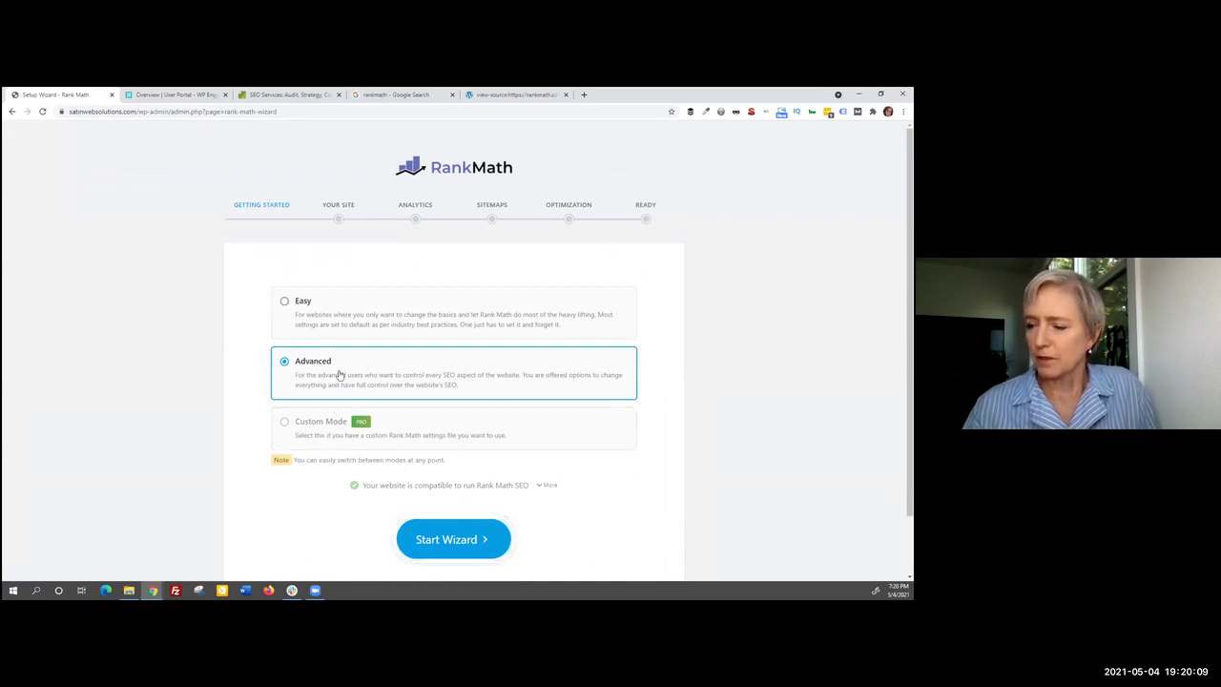
pyautogui.click(457, 540)
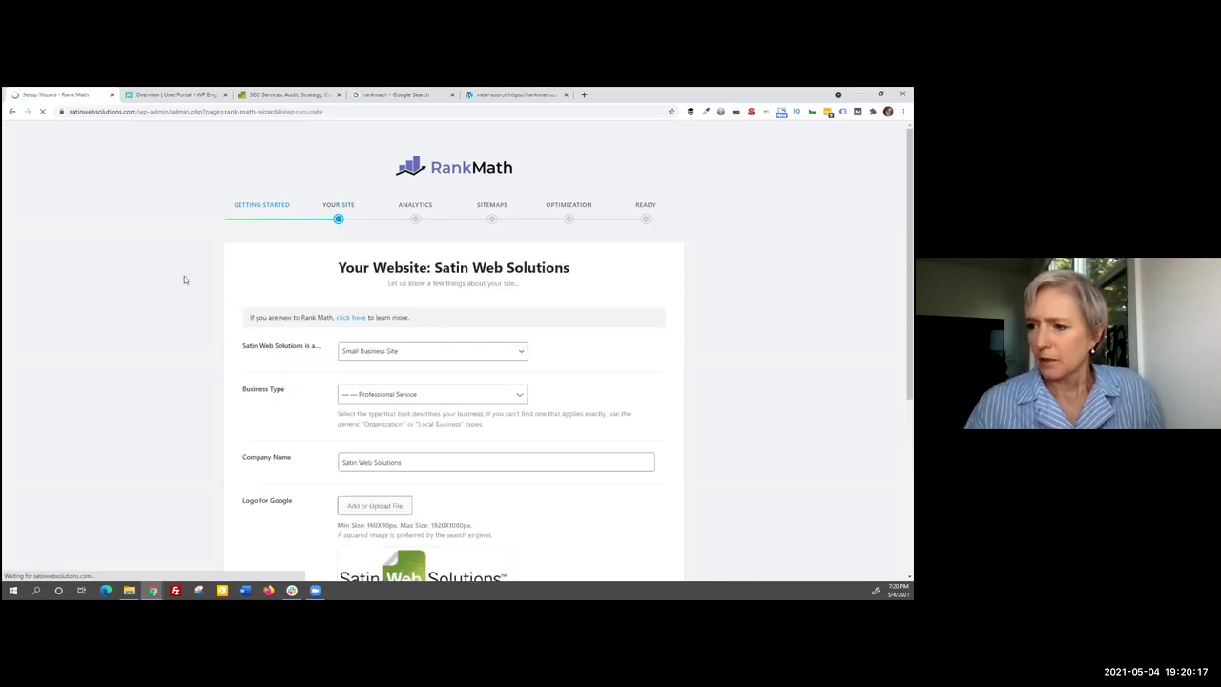
pyautogui.scroll(-1, 185, 334)
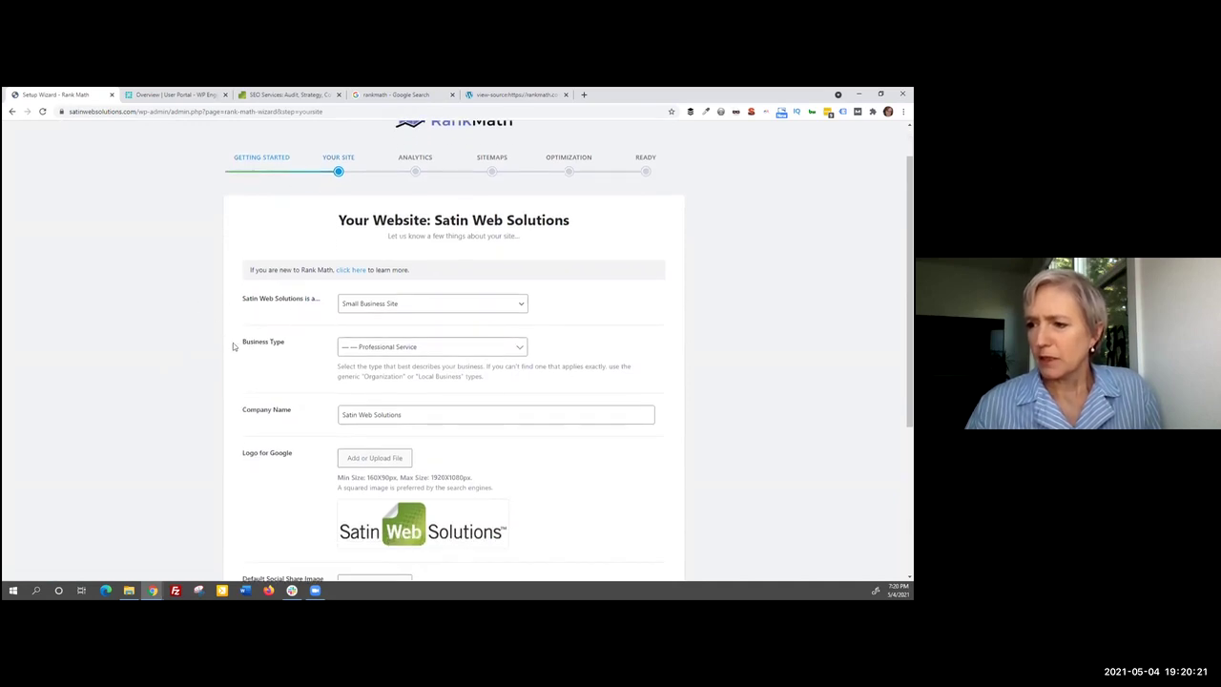
pyautogui.scroll(-1, 238, 353)
pyautogui.scroll(-4, 234, 294)
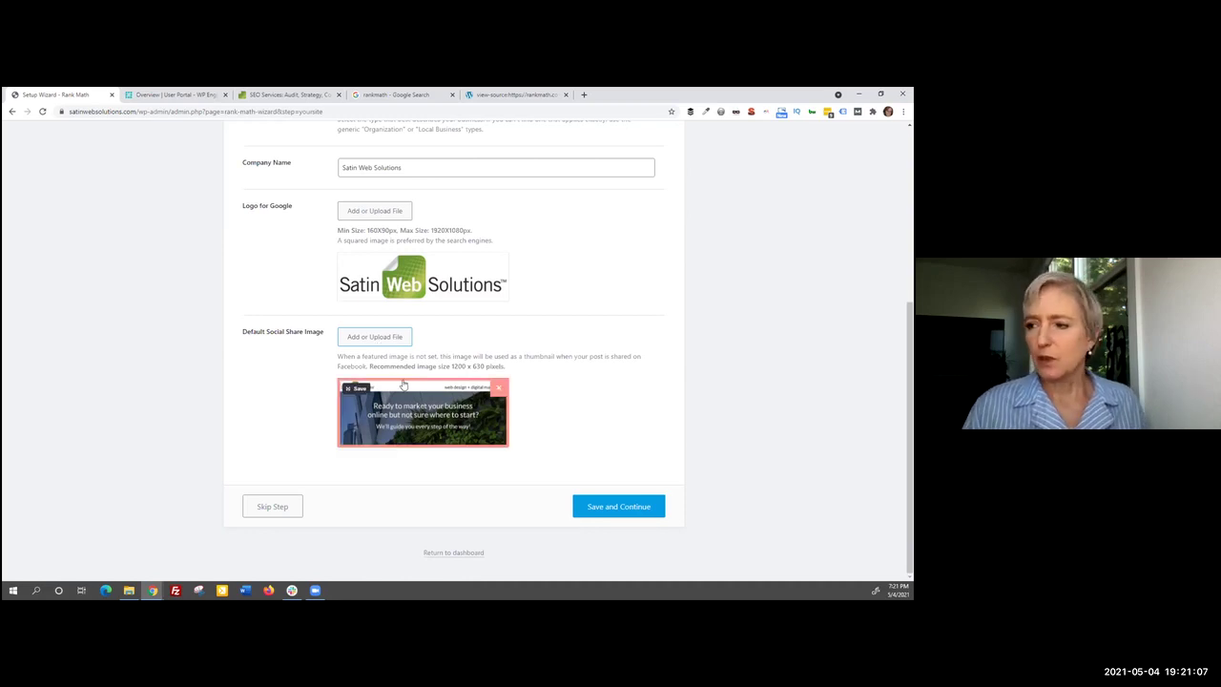
# Step: Look at the media library choices for the default social share image, keep the current image, and save the Your Site settings
pyautogui.click(372, 338)
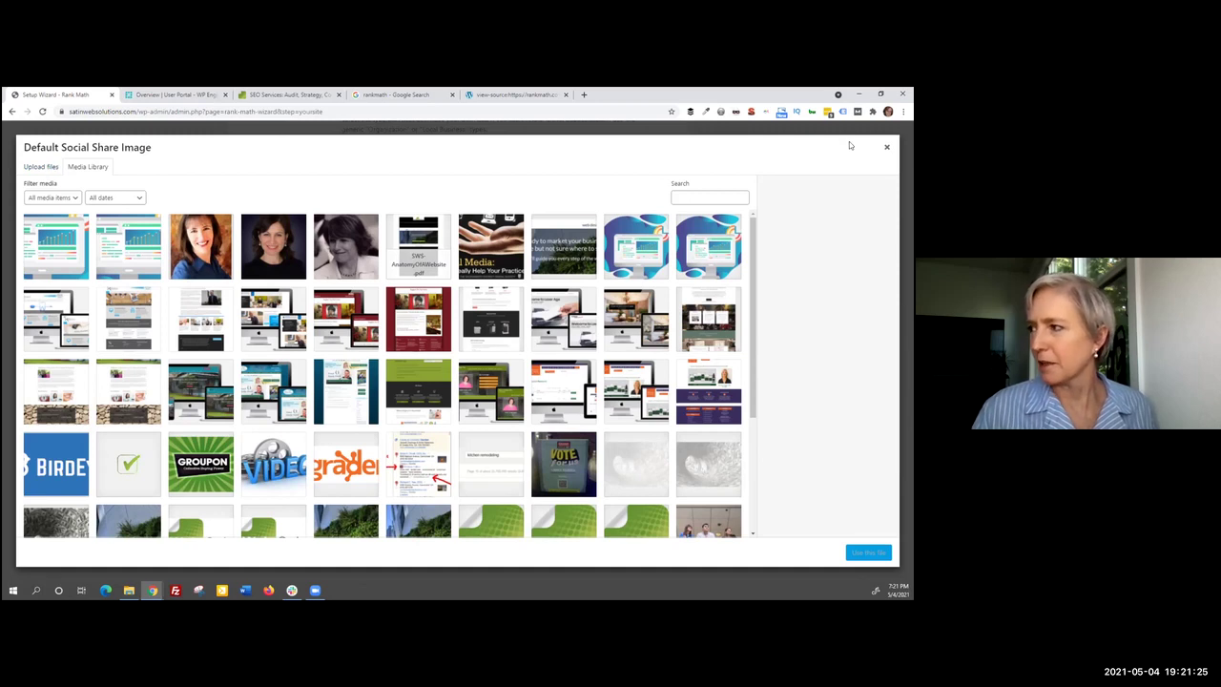
pyautogui.click(886, 146)
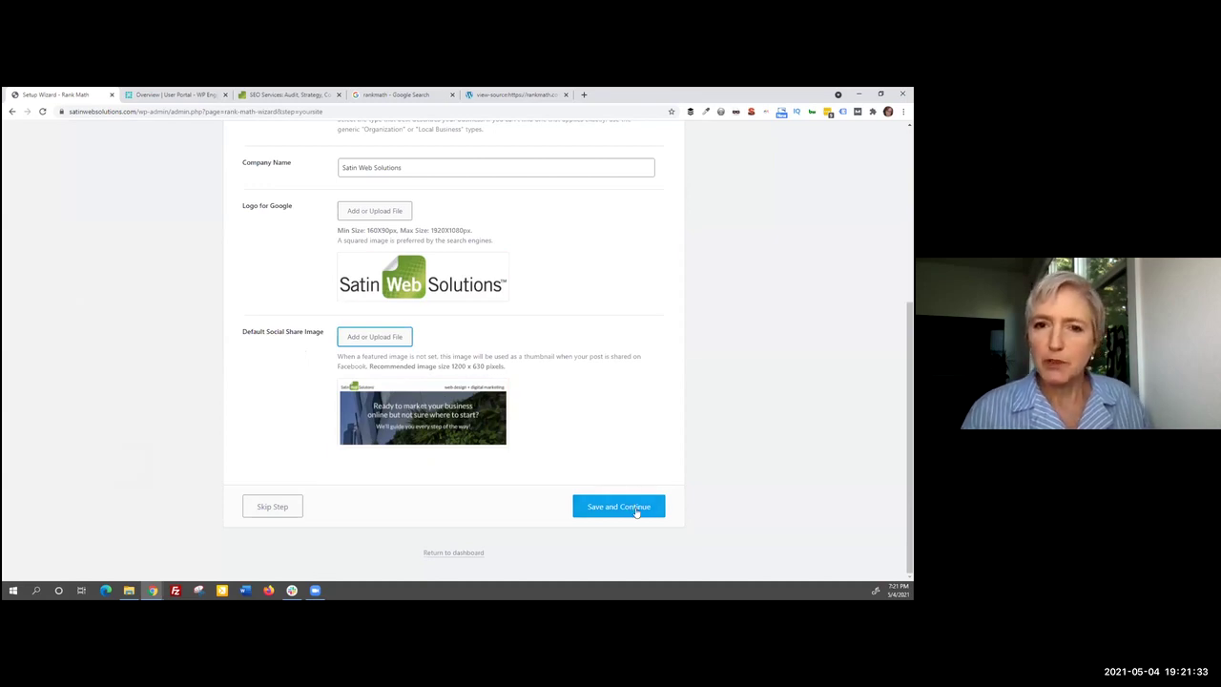
pyautogui.moveTo(450, 439)
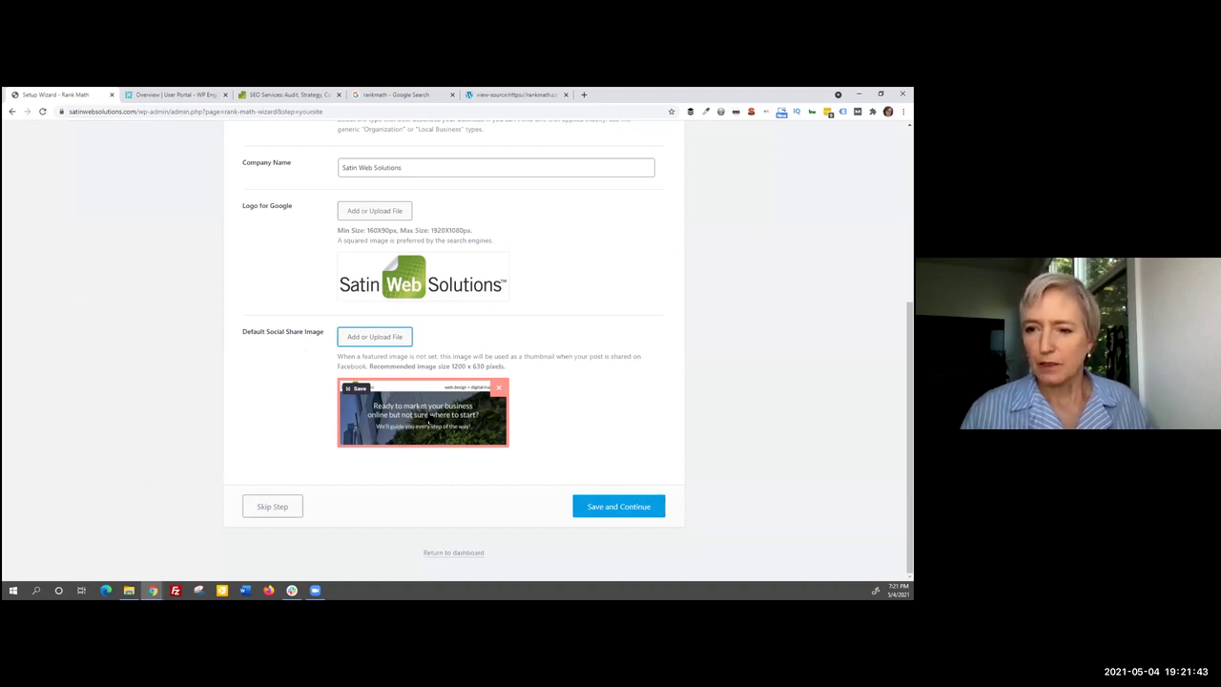
pyautogui.click(618, 506)
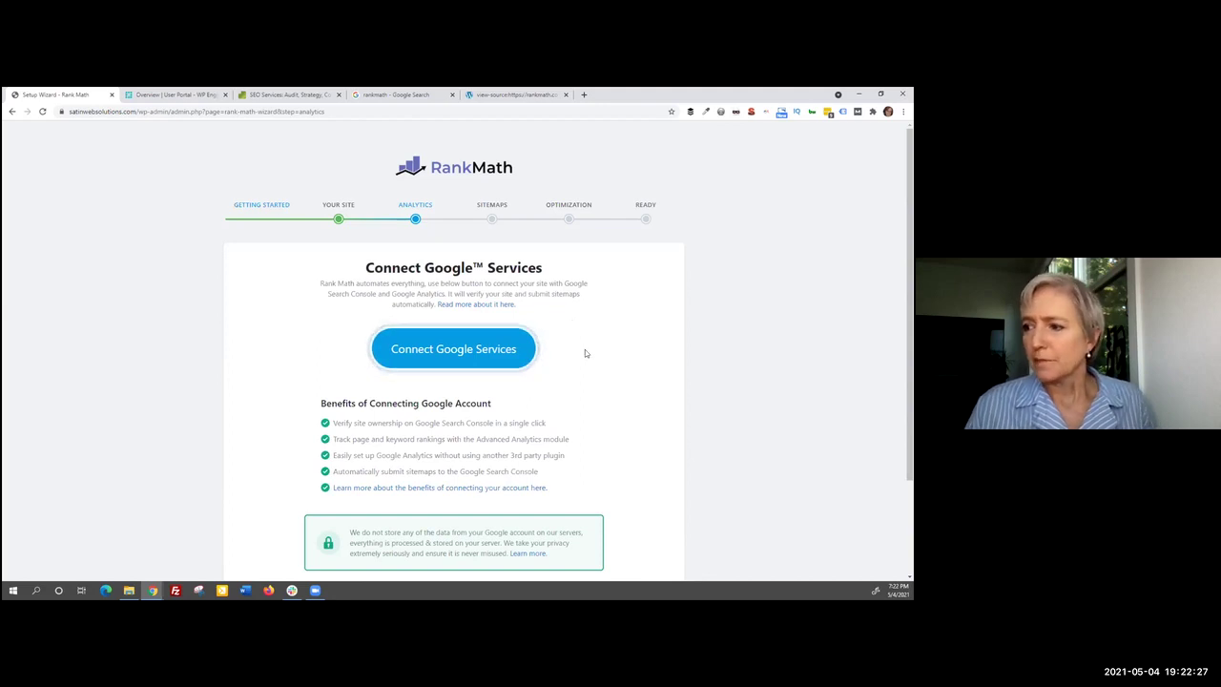
# Step: Move past the Analytics stage without connecting Google services, and save the sitemap settings as they are
pyautogui.scroll(-2, 586, 353)
pyautogui.click(638, 506)
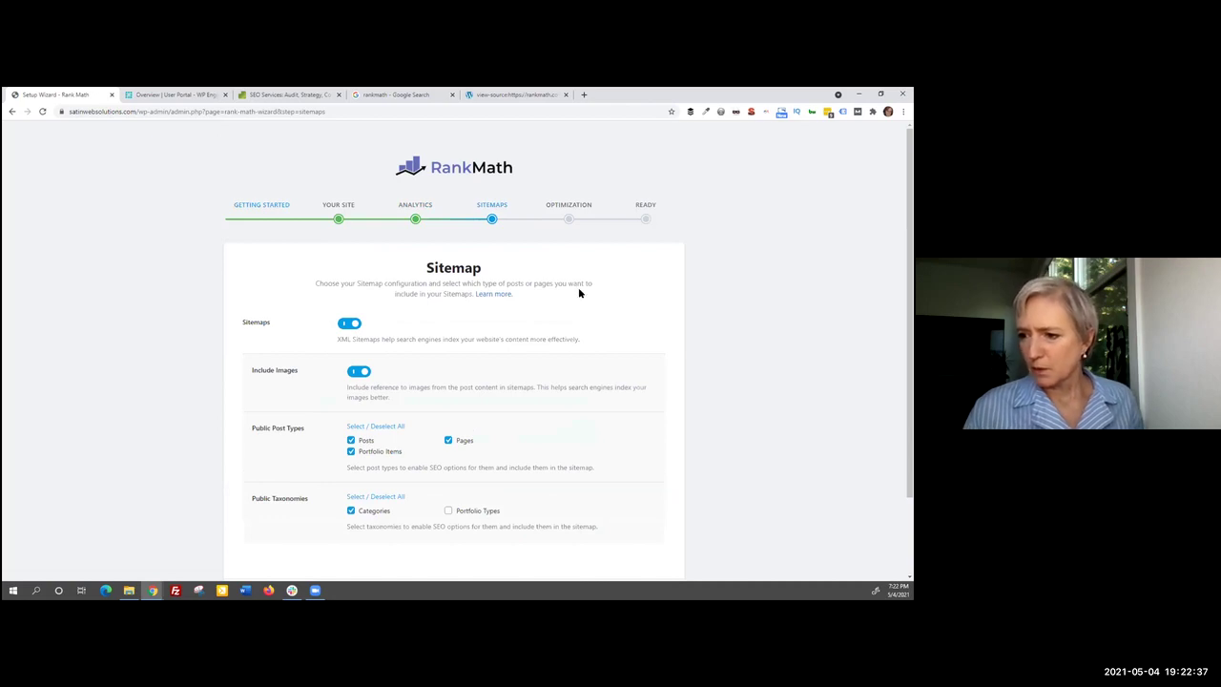
pyautogui.scroll(-1, 576, 303)
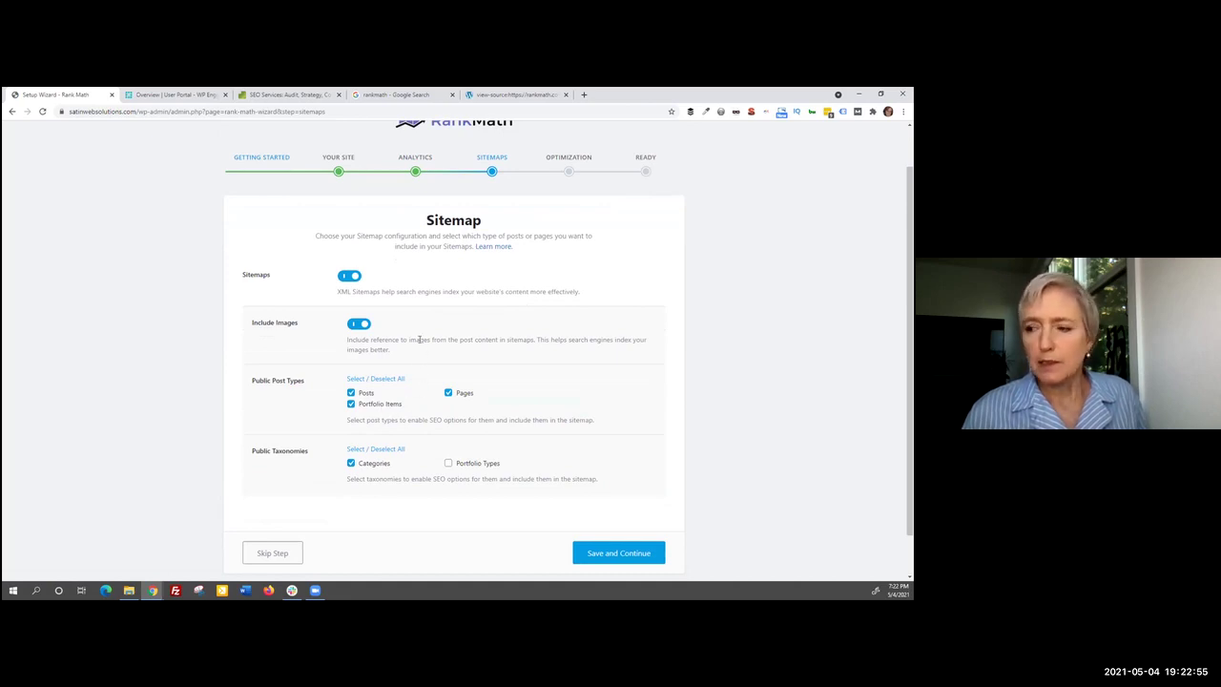
pyautogui.scroll(-1, 420, 349)
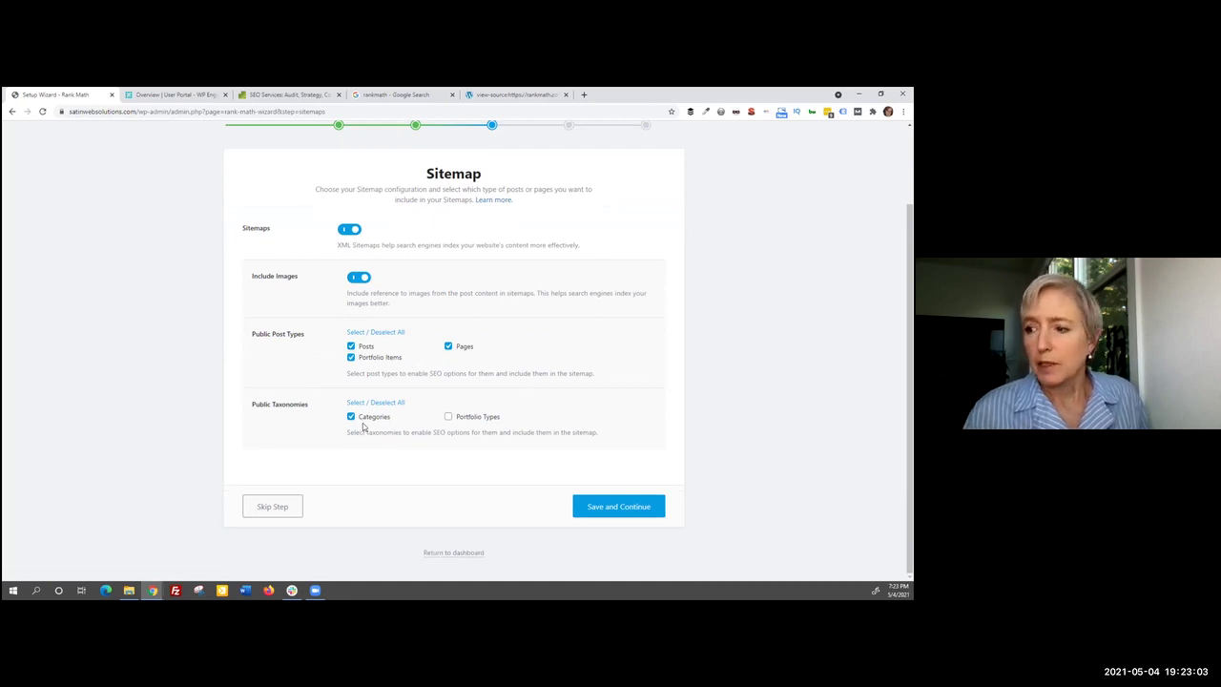
pyautogui.click(594, 511)
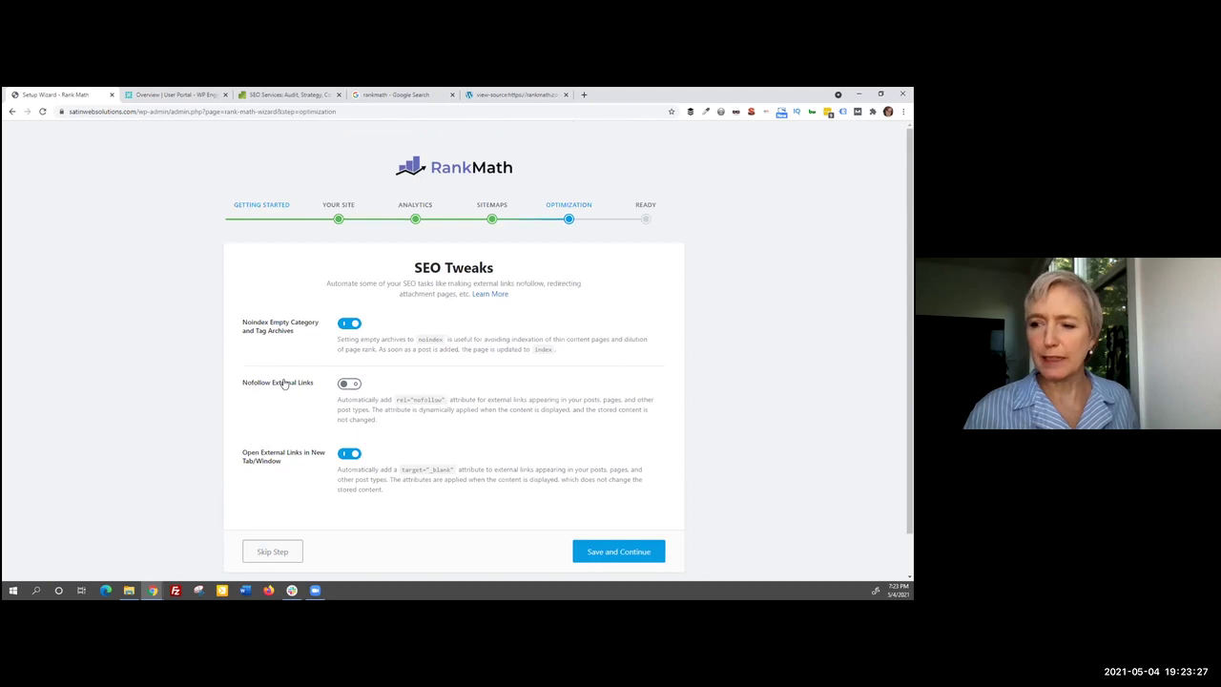
# Step: Save the SEO Tweaks settings as they are and proceed to the wizard's advanced options
pyautogui.scroll(-1, 282, 399)
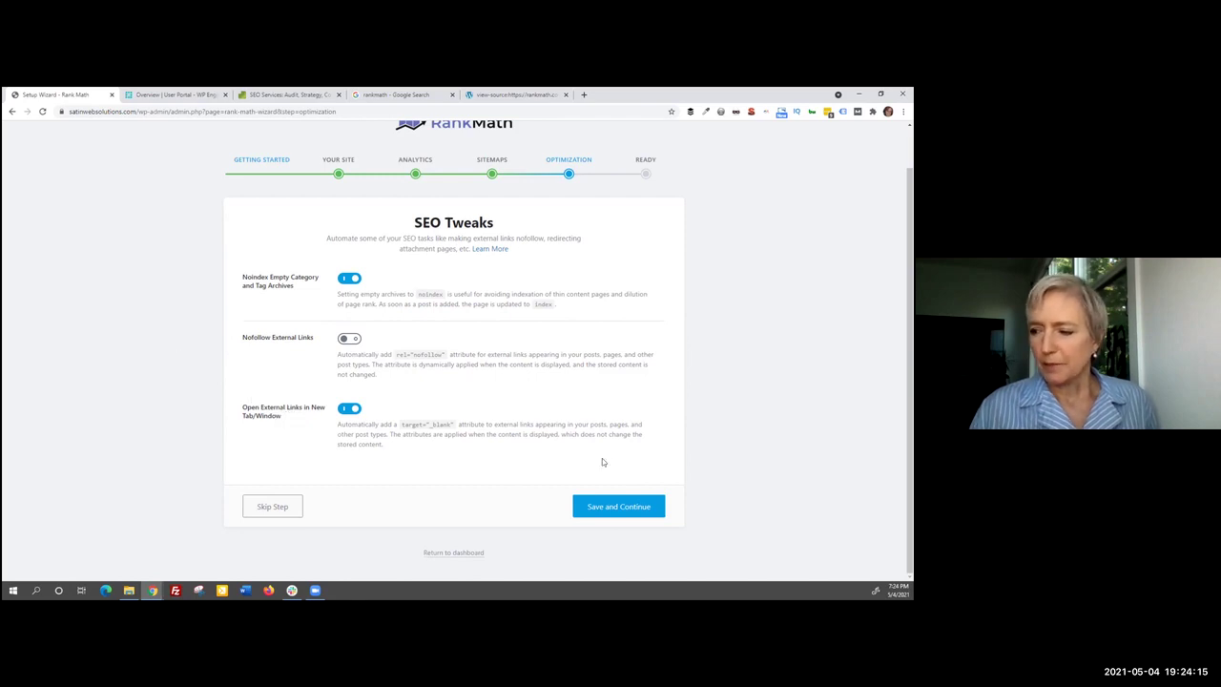
pyautogui.click(611, 506)
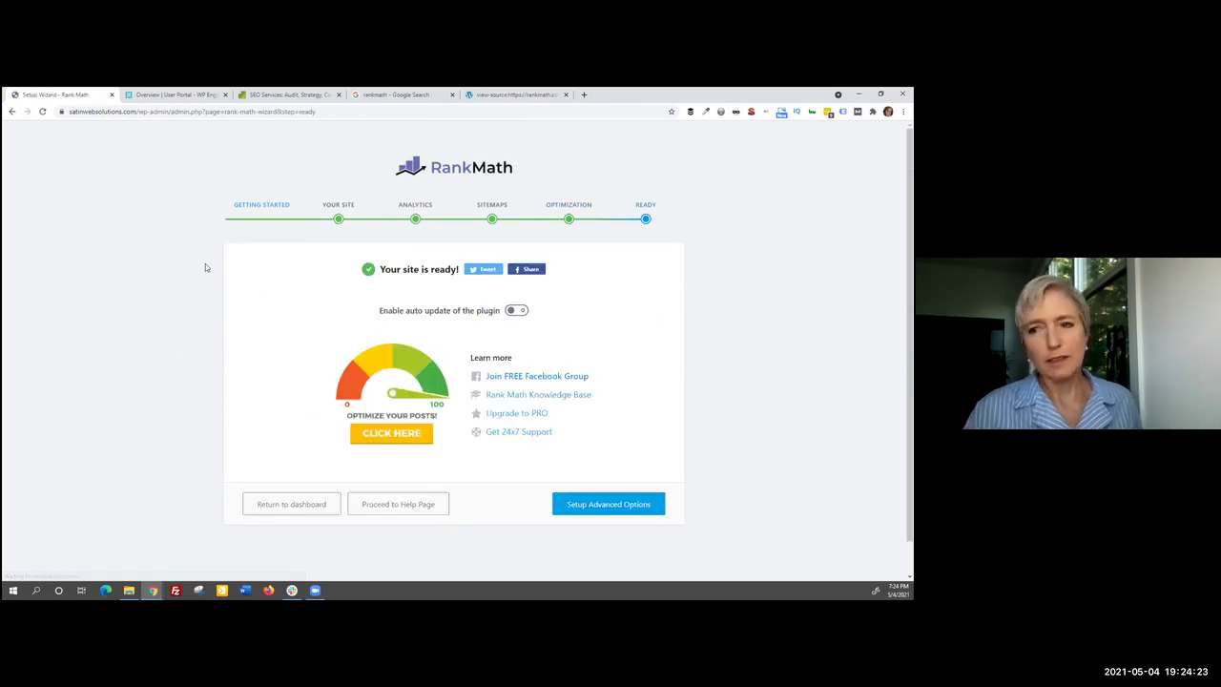
pyautogui.scroll(-1, 229, 290)
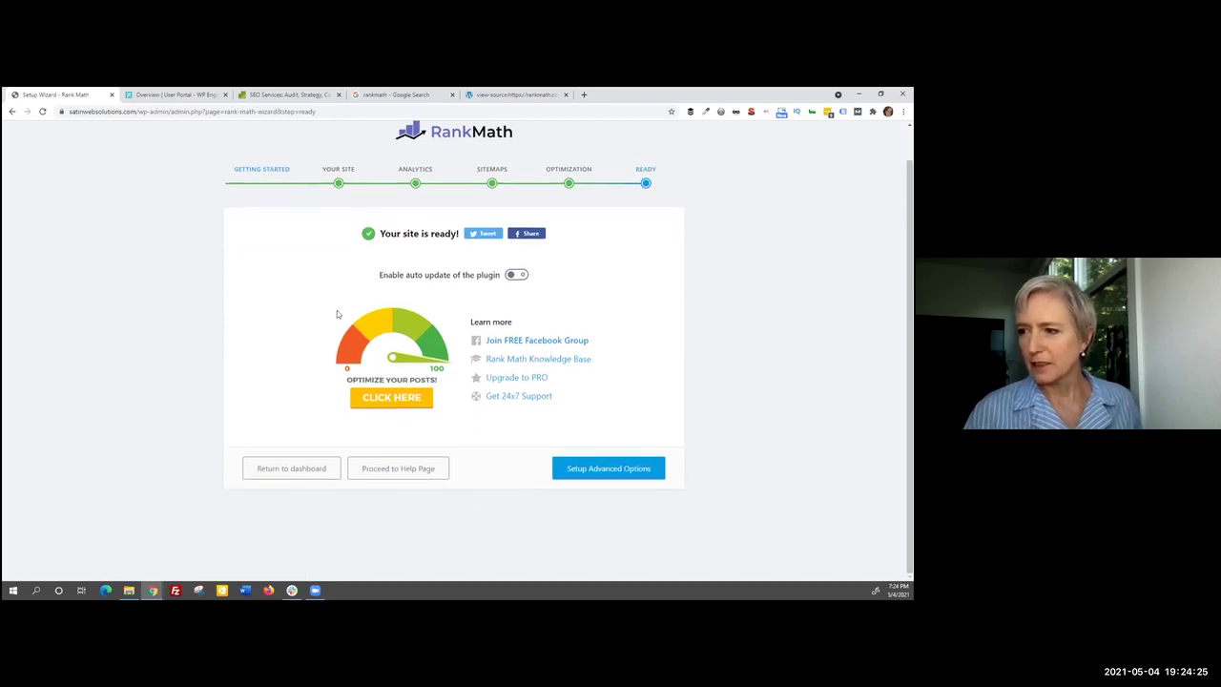
pyautogui.click(598, 472)
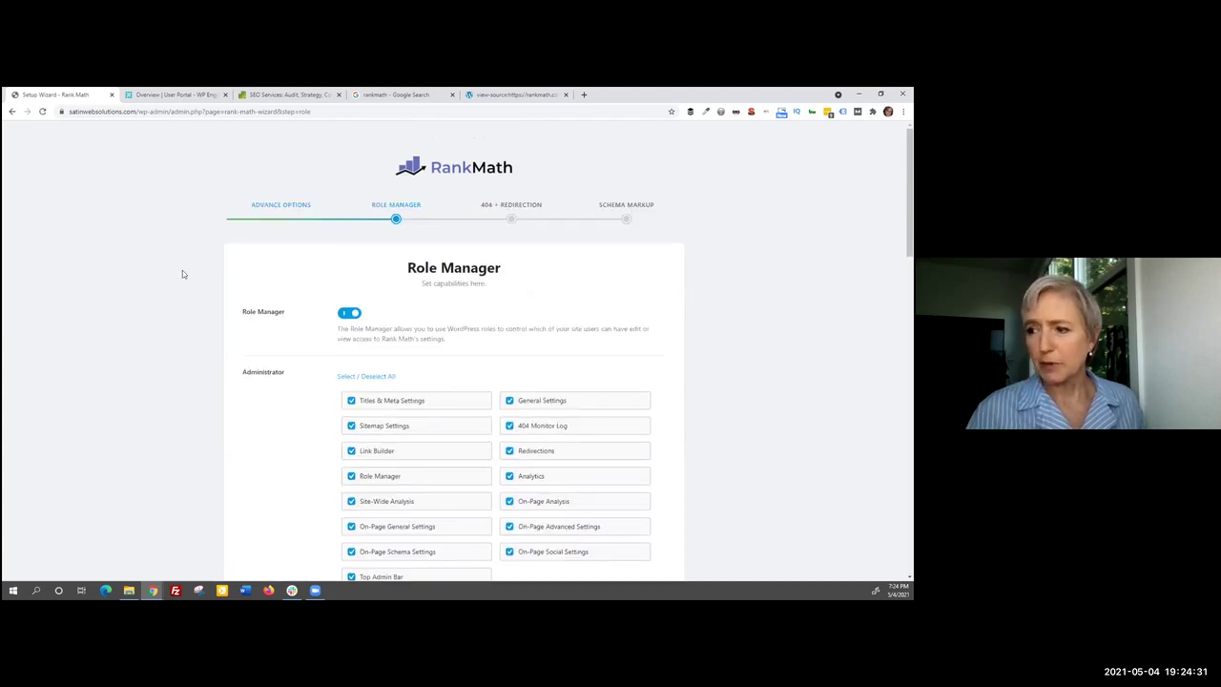
# Step: Examine the Role Manager capabilities for the Administrator, Editor, Author, Contributor and Subscriber roles
pyautogui.scroll(-2, 178, 258)
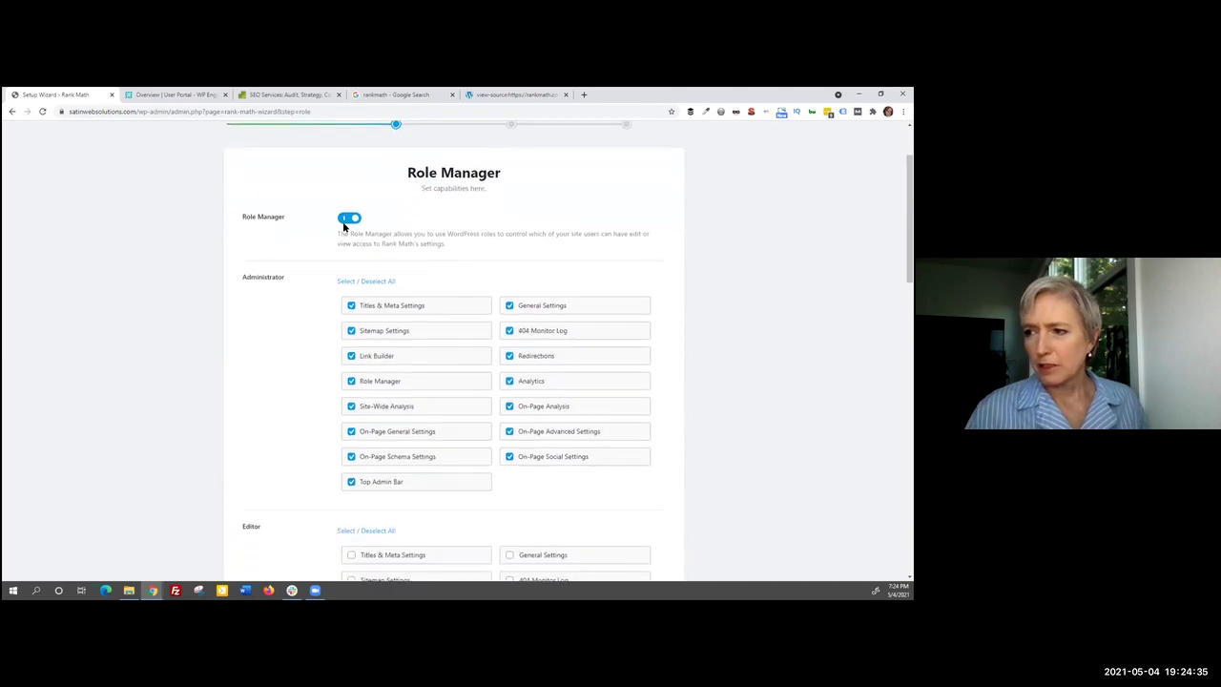
pyautogui.scroll(-3, 225, 327)
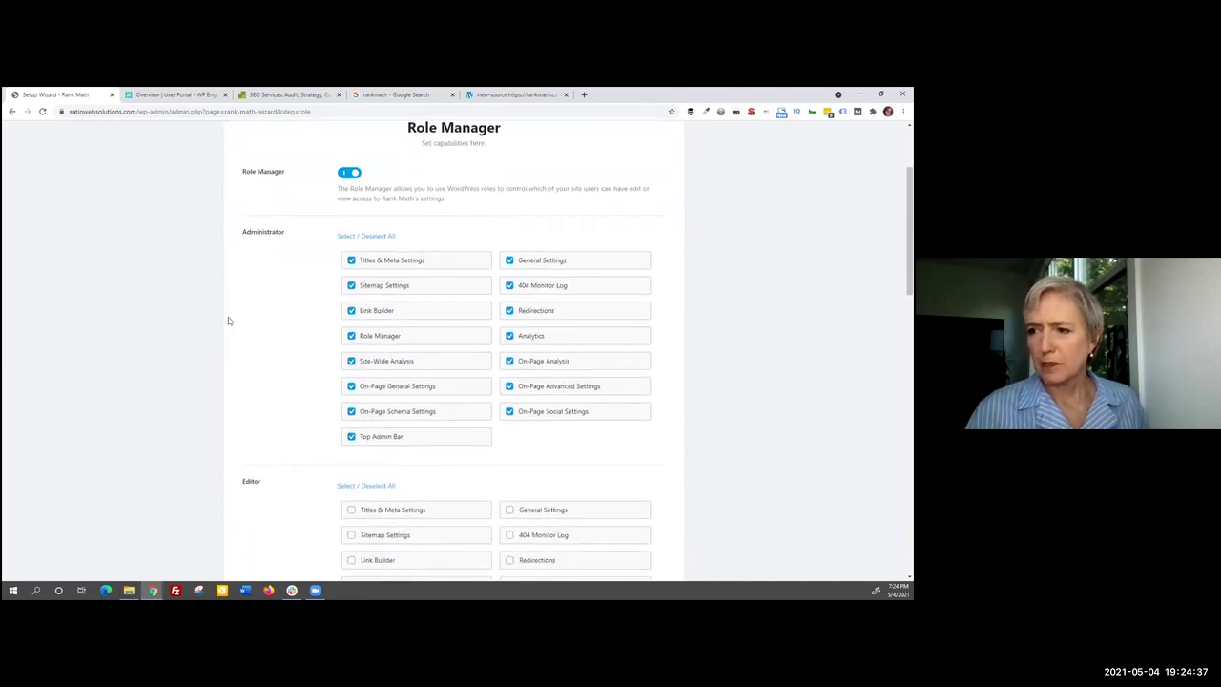
pyautogui.scroll(-3, 191, 337)
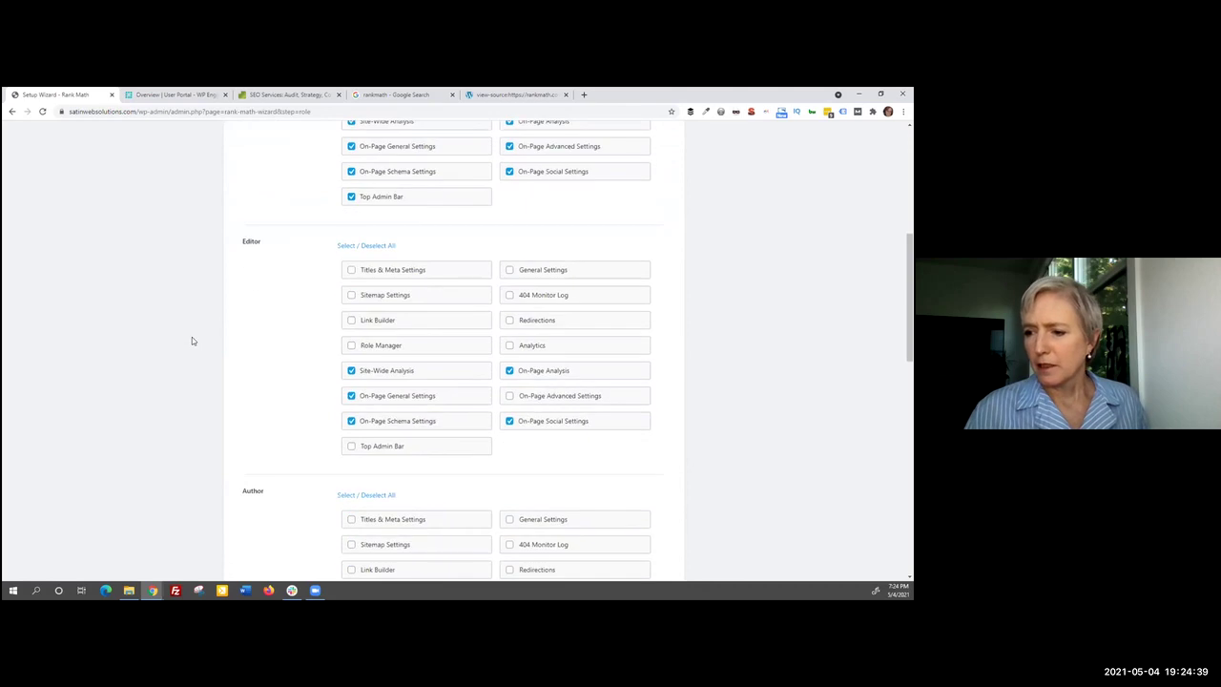
pyautogui.scroll(4, 196, 337)
pyautogui.scroll(2, 200, 341)
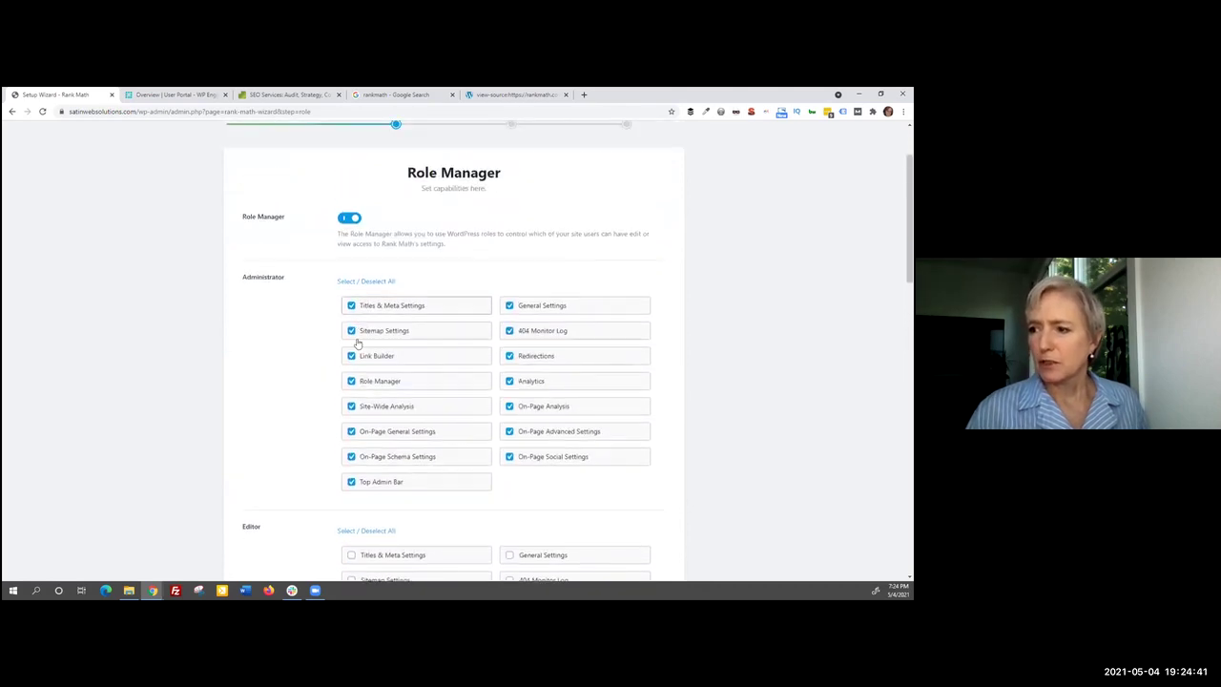
pyautogui.scroll(-5, 276, 341)
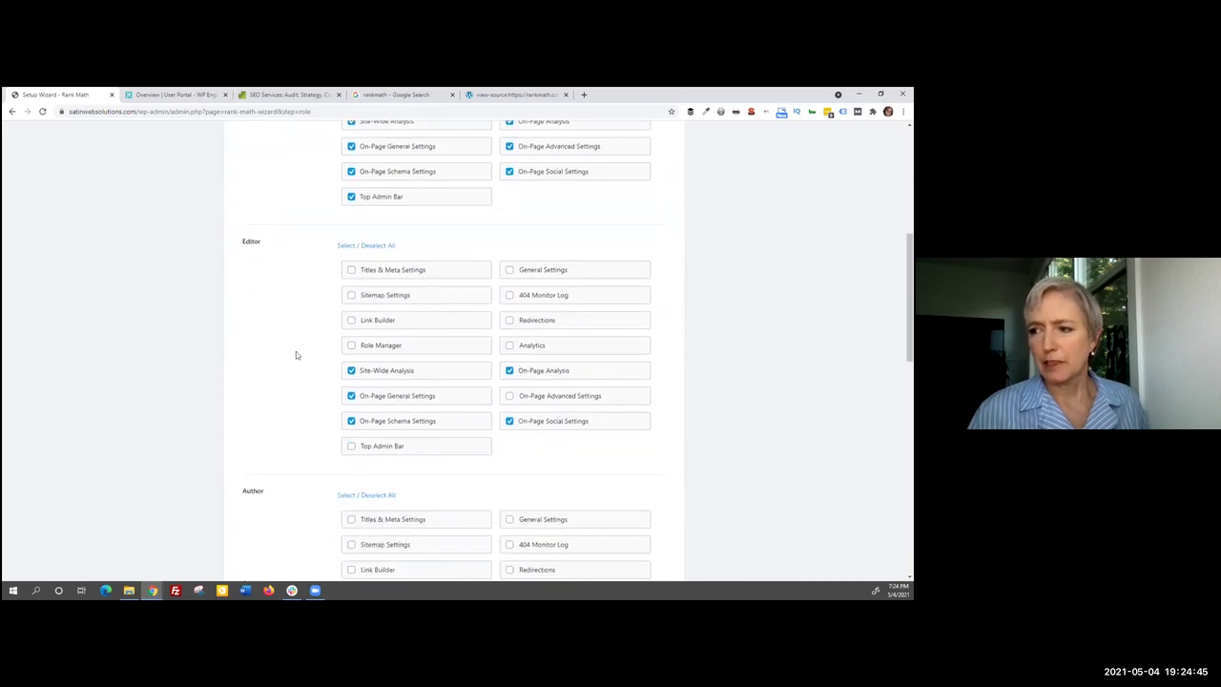
pyautogui.scroll(-4, 259, 333)
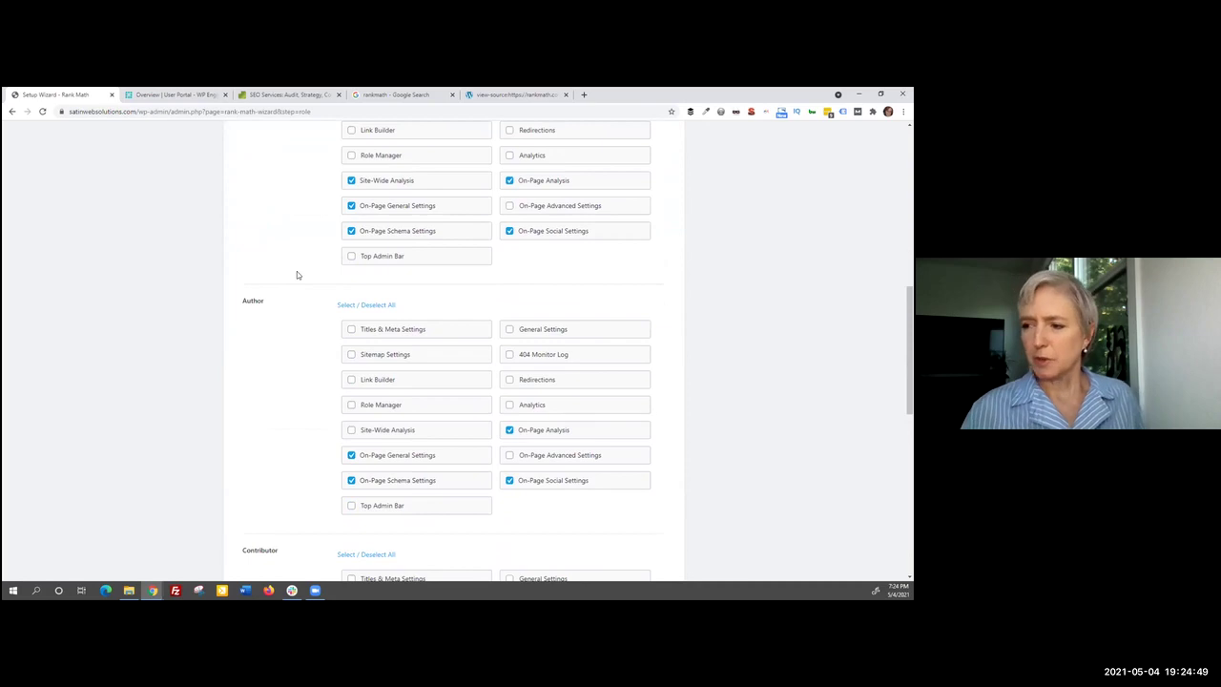
pyautogui.scroll(-5, 297, 275)
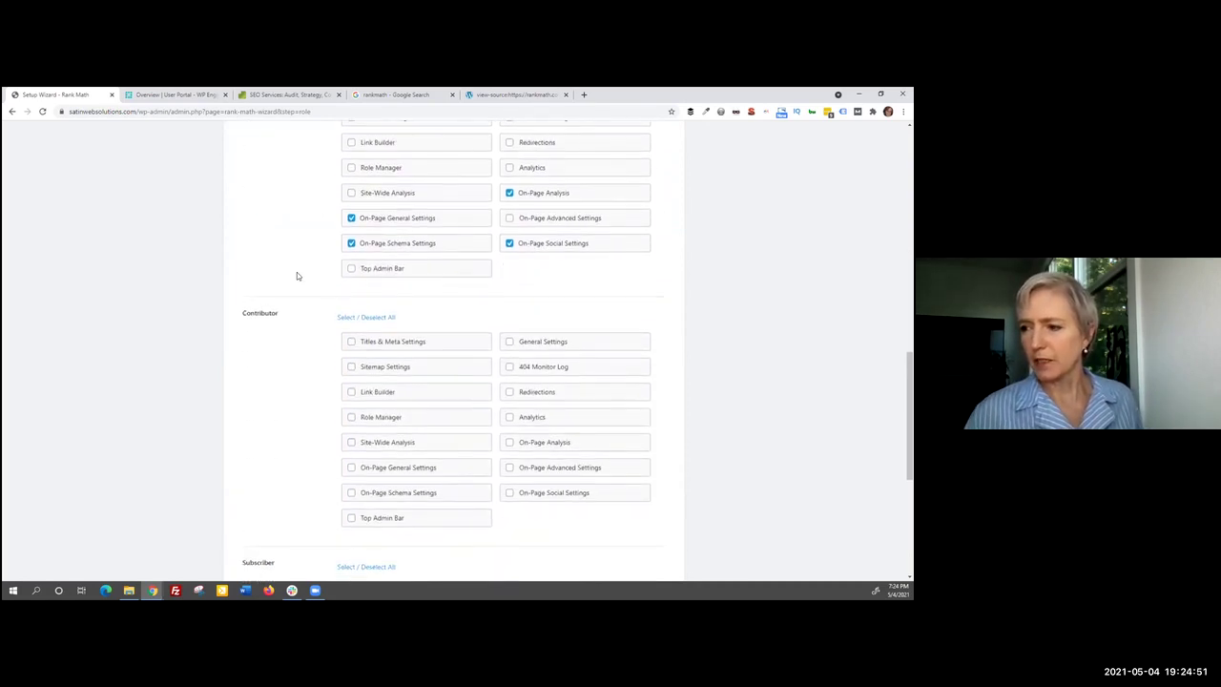
pyautogui.scroll(-7, 297, 272)
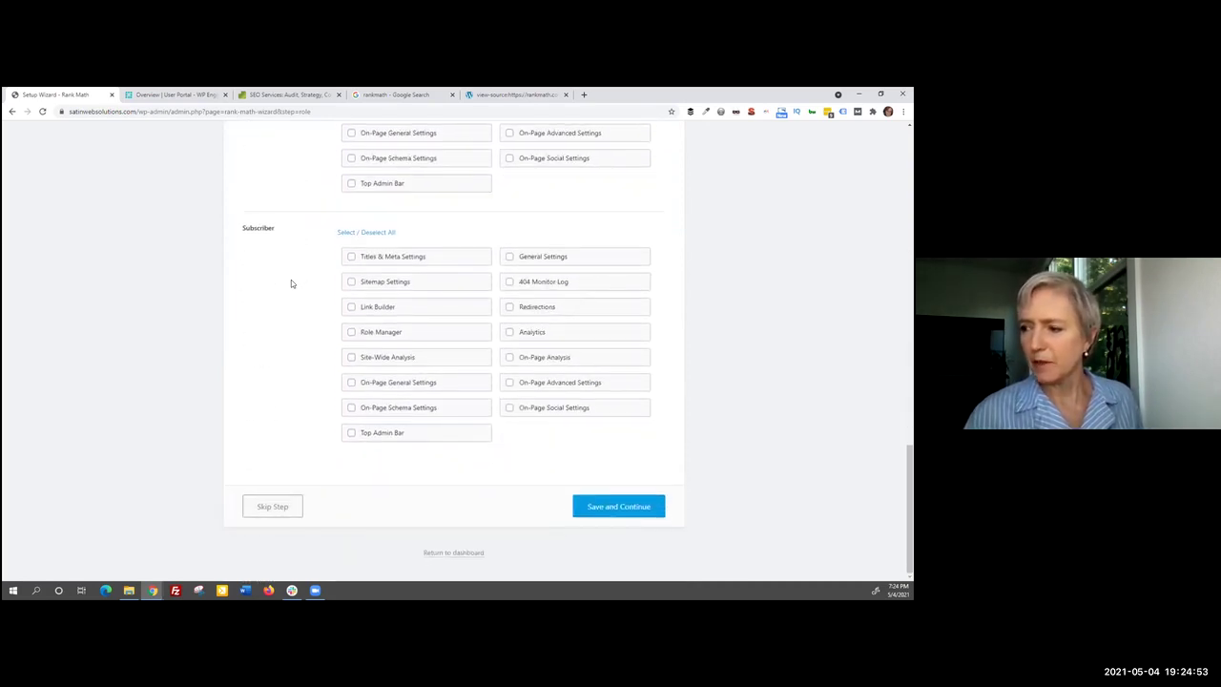
# Step: Save the Role Manager capabilities as they are, and save the 404 + Redirection settings with 404 Monitor off and Redirections on
pyautogui.scroll(1, 288, 286)
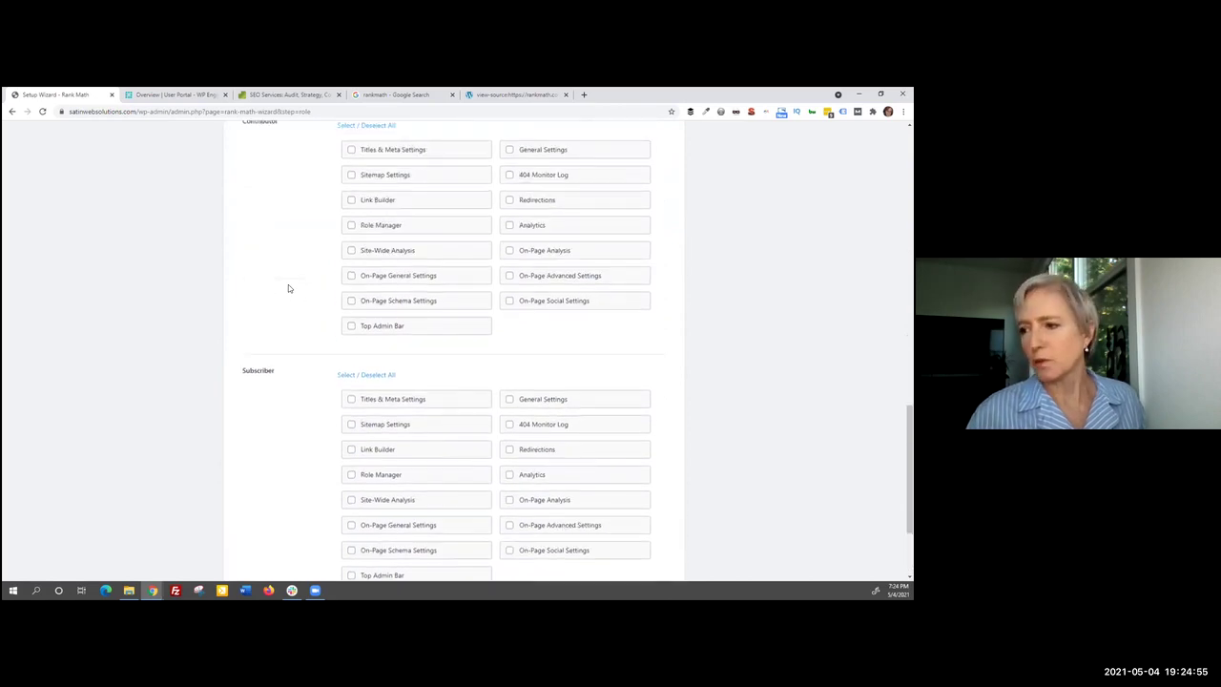
pyautogui.scroll(1, 277, 297)
pyautogui.scroll(-2, 302, 312)
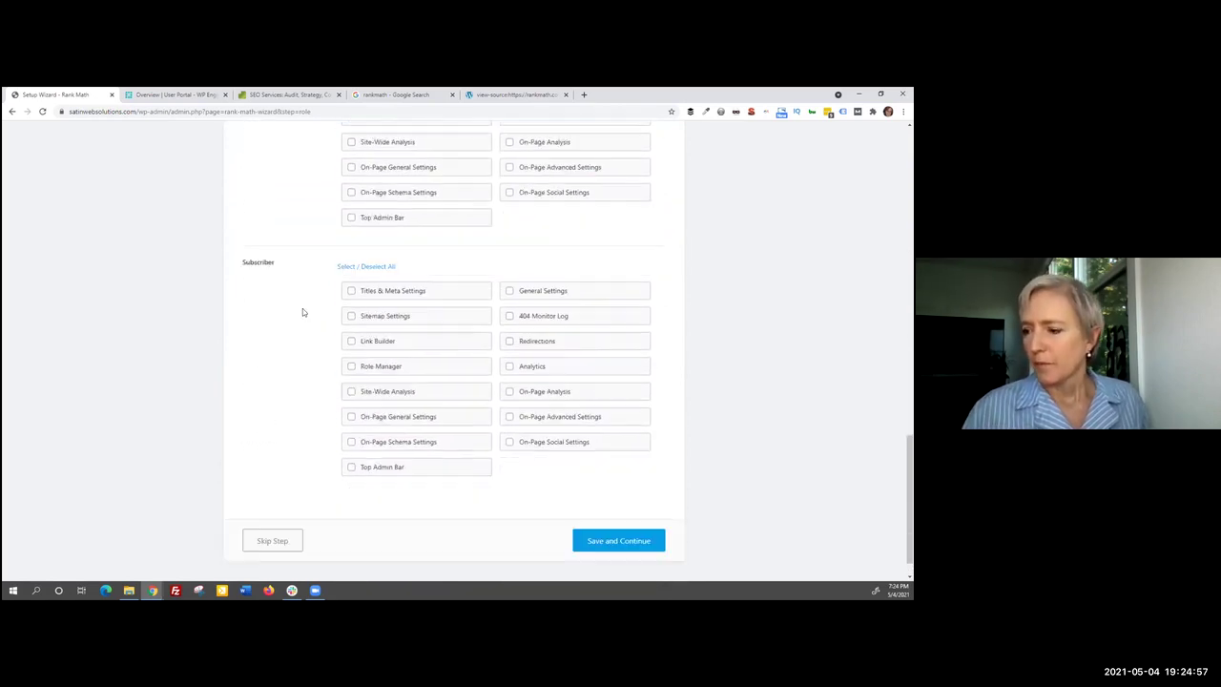
pyautogui.scroll(-1, 302, 312)
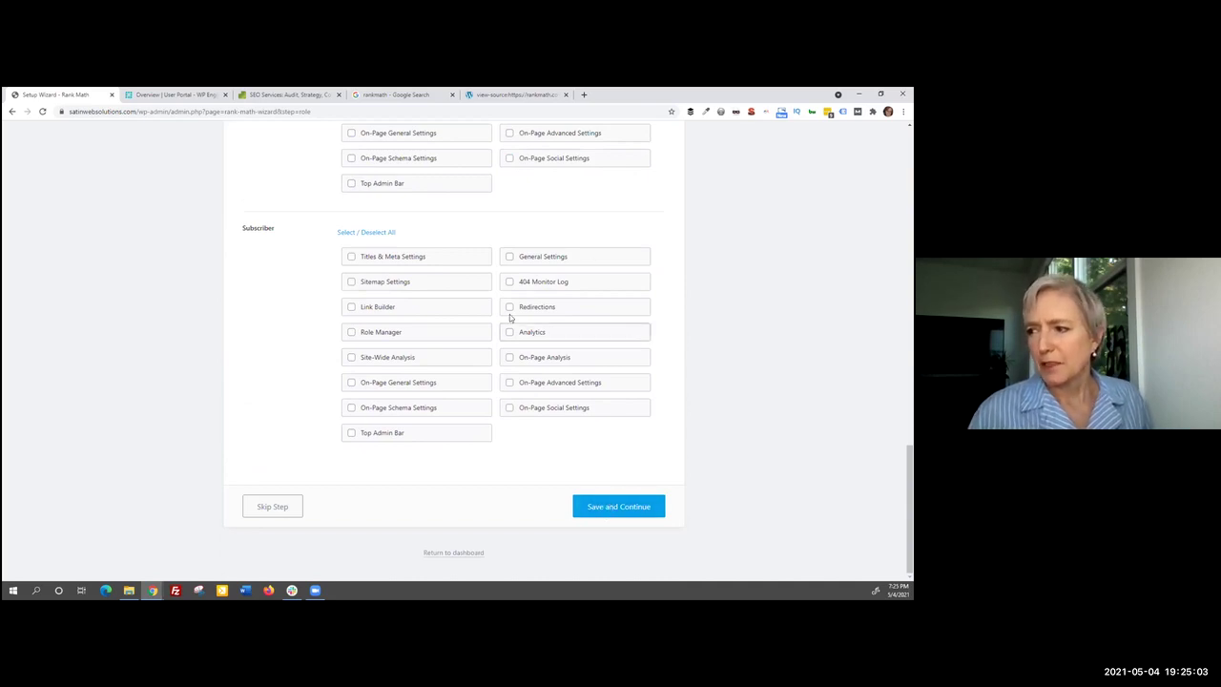
pyautogui.click(628, 512)
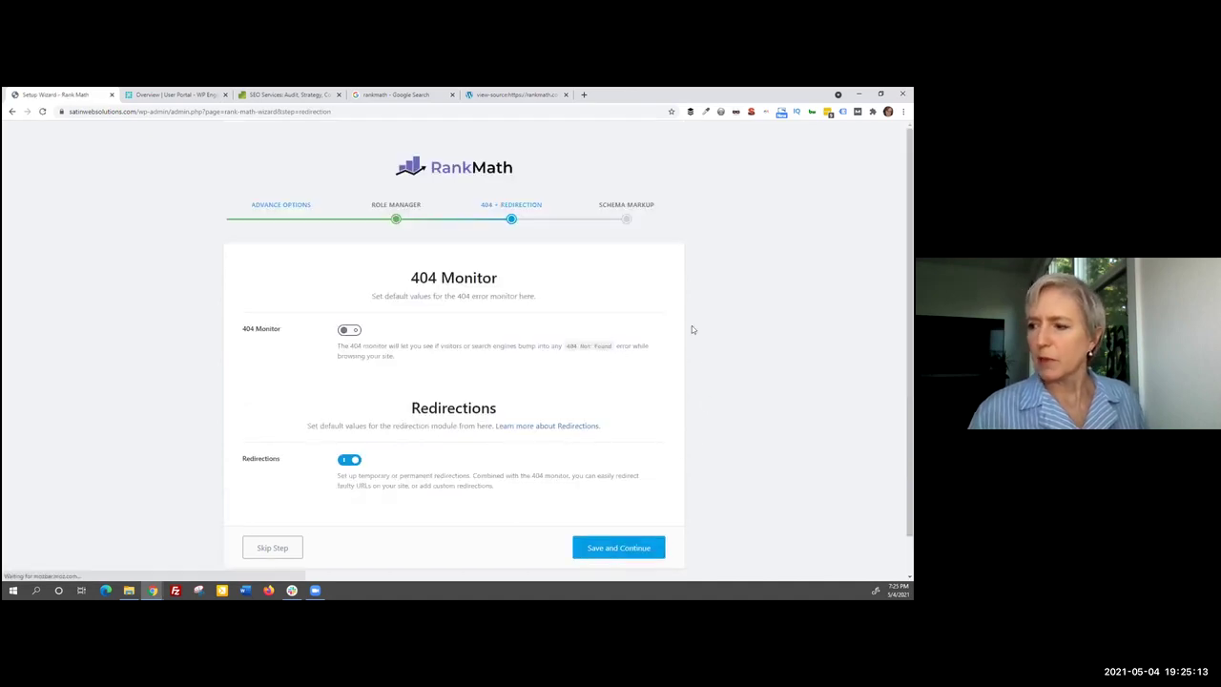
pyautogui.scroll(-1, 692, 326)
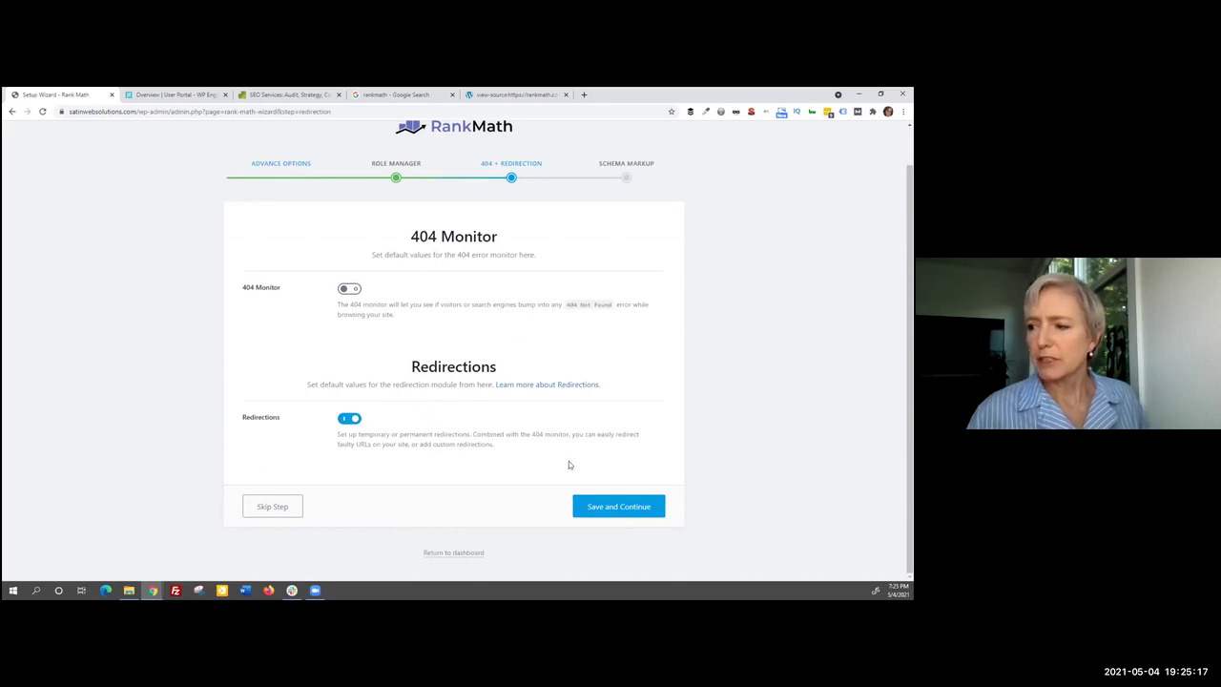
pyautogui.click(621, 508)
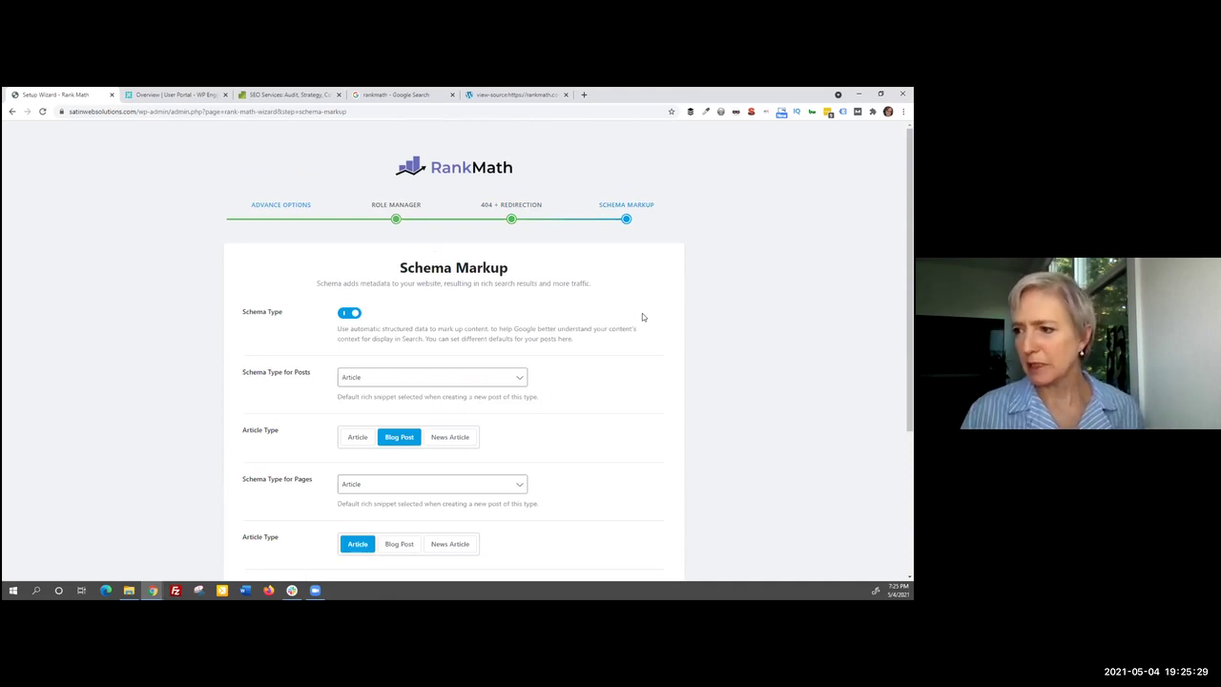
# Step: Look through the available schema types for posts in the Schema Markup settings, keeping Article selected
pyautogui.scroll(-1, 591, 338)
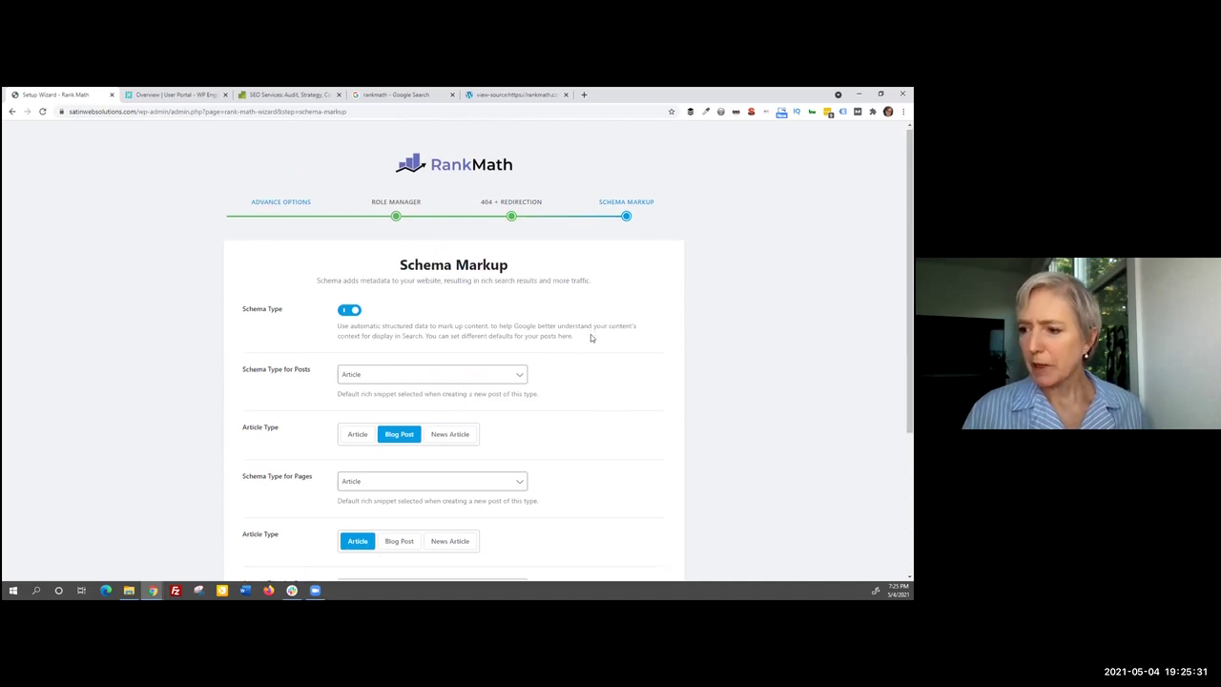
pyautogui.scroll(-1, 591, 338)
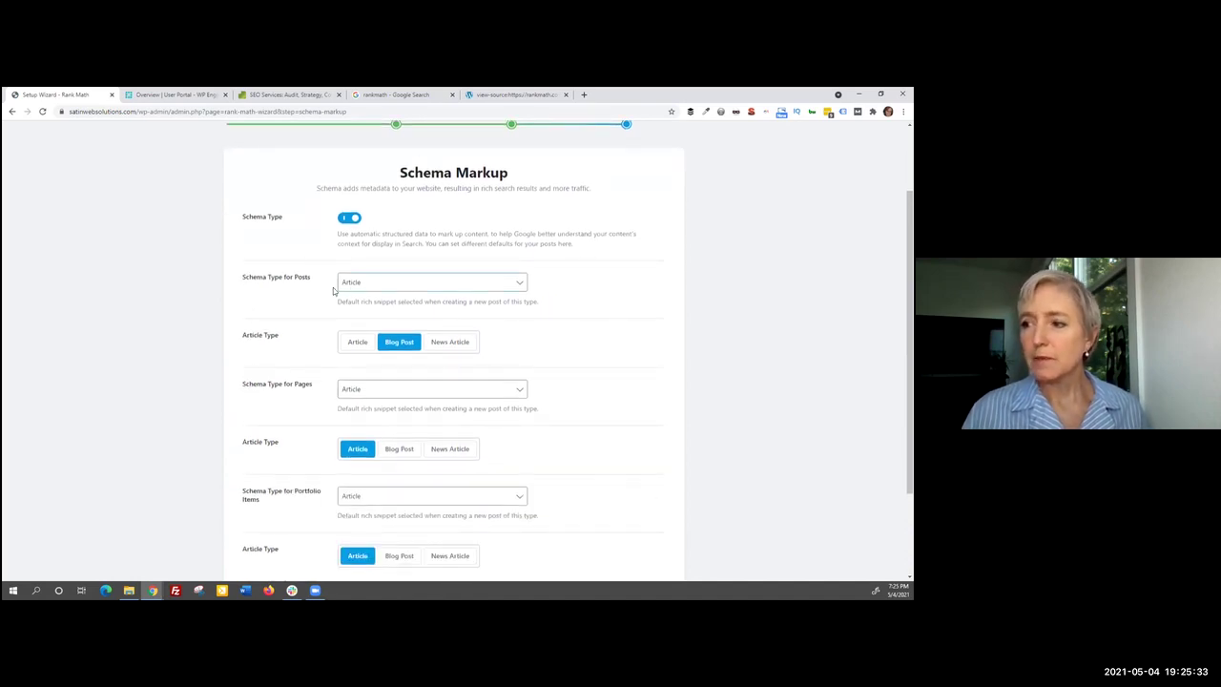
pyautogui.scroll(-1, 611, 278)
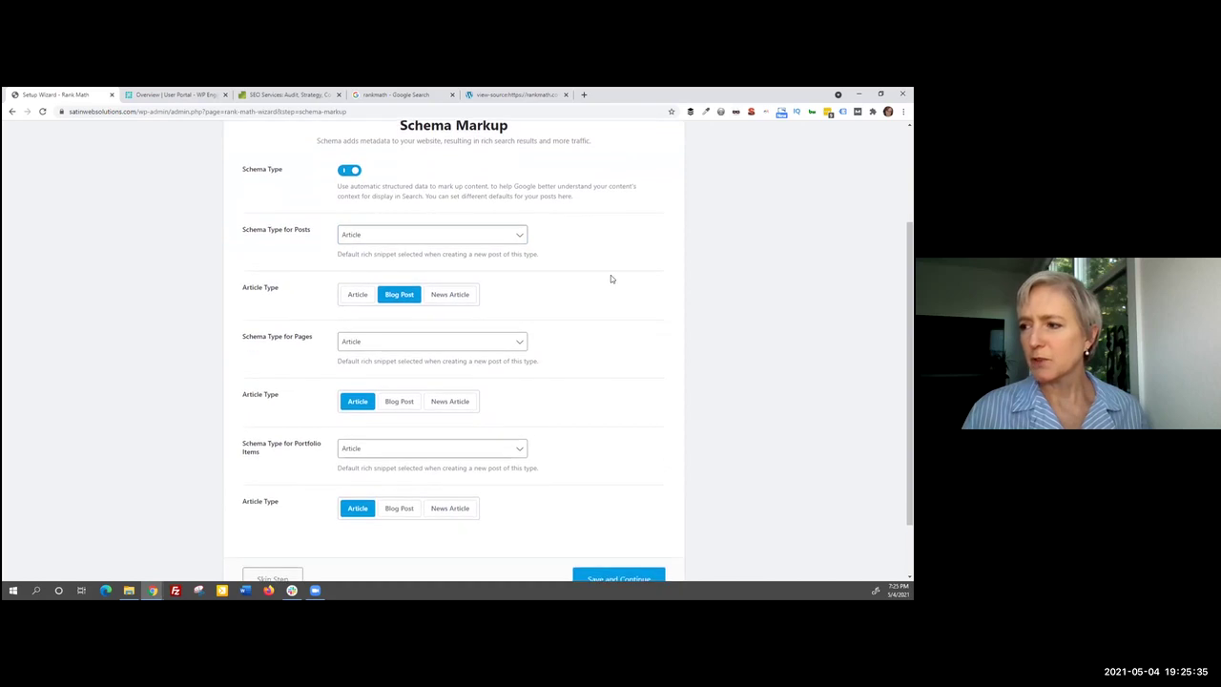
pyautogui.click(519, 237)
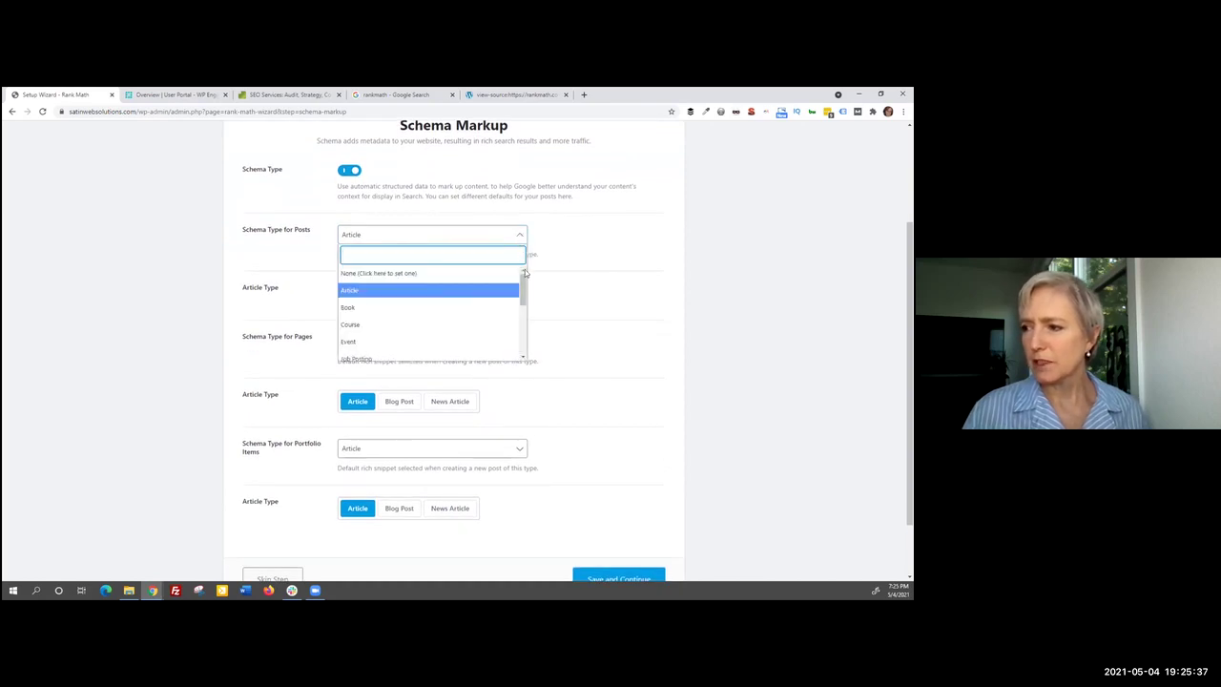
pyautogui.moveTo(523, 290); pyautogui.dragTo(522, 346)
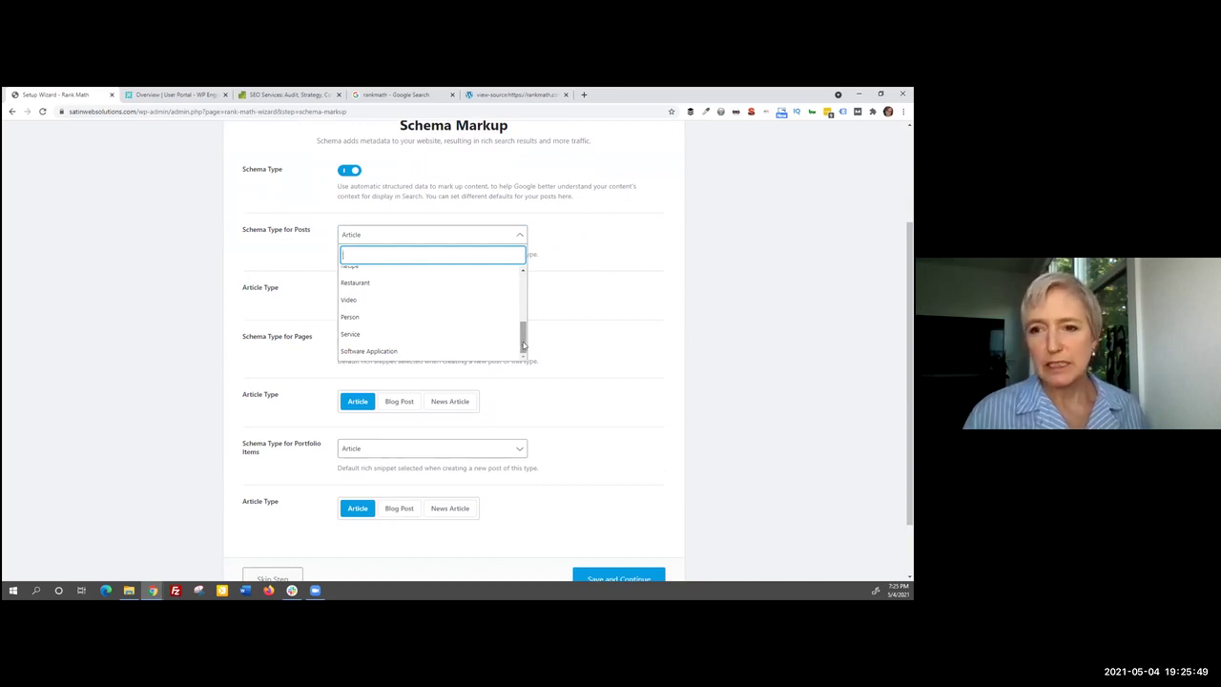
pyautogui.moveTo(523, 345); pyautogui.dragTo(527, 278)
pyautogui.click(610, 250)
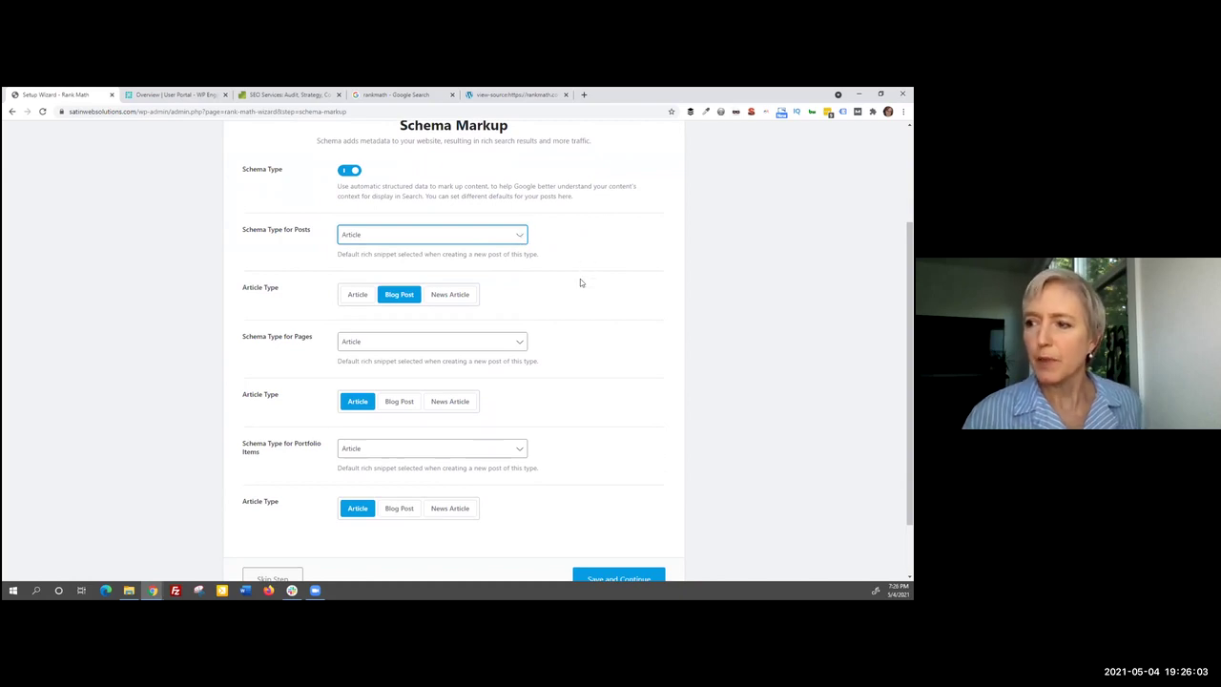
# Step: Save the Schema Markup settings for posts, pages and portfolio items as they are and finish the setup wizard
pyautogui.scroll(-2, 576, 296)
pyautogui.scroll(-1, 592, 345)
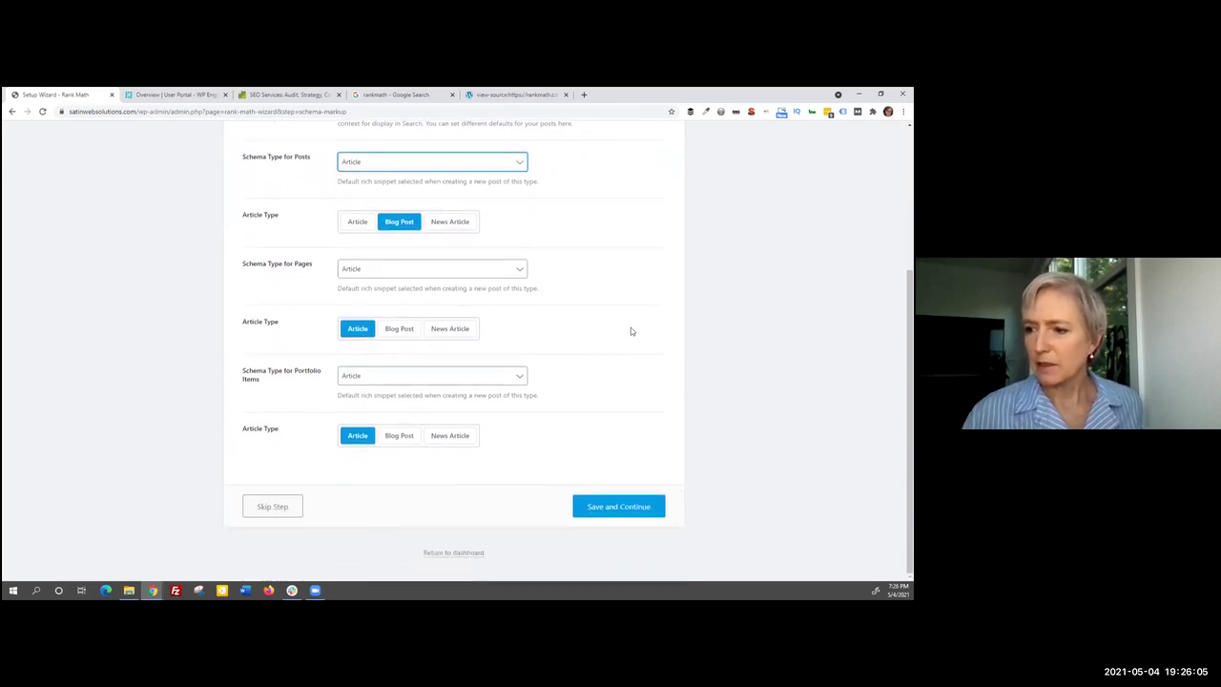
pyautogui.click(592, 507)
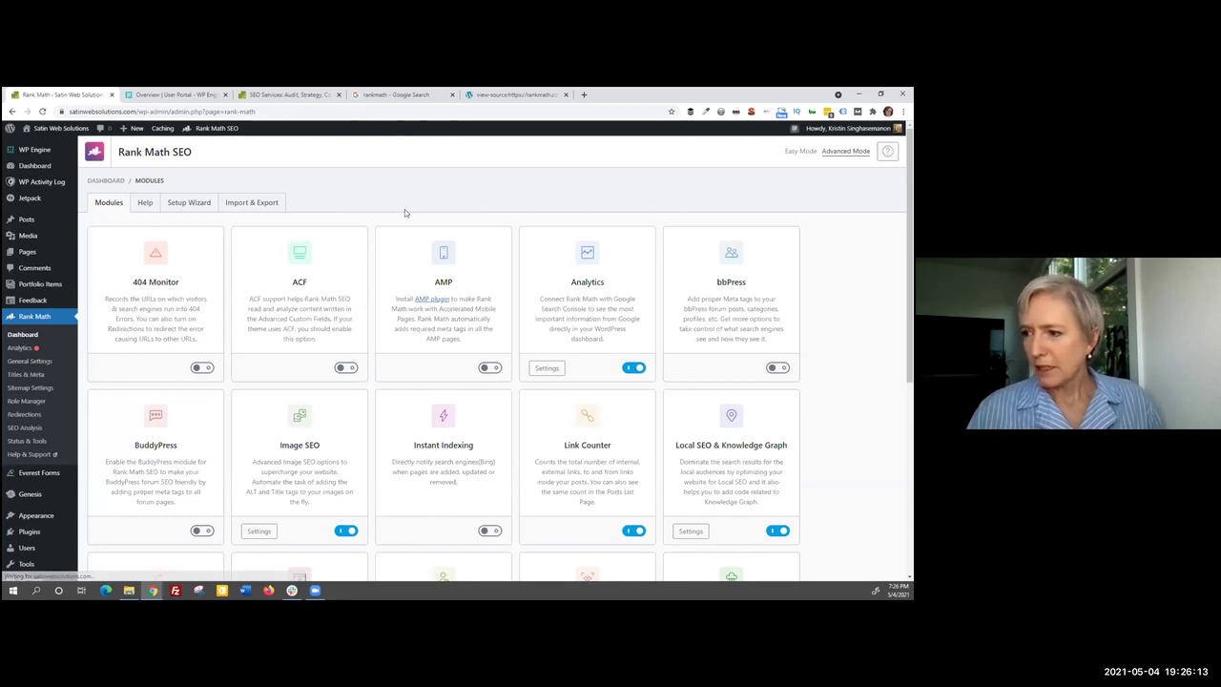
# Step: Examine which Rank Math modules are enabled or disabled across the whole modules overview
pyautogui.scroll(-3, 402, 272)
pyautogui.scroll(-5, 405, 277)
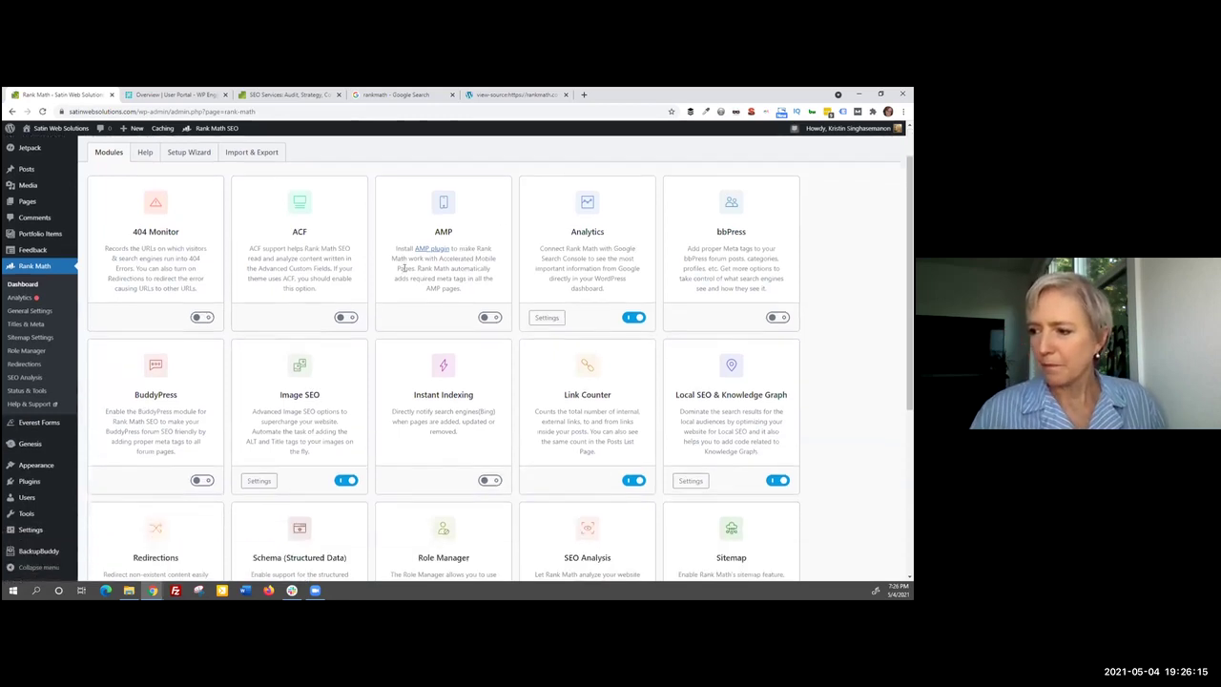
pyautogui.scroll(-1, 416, 286)
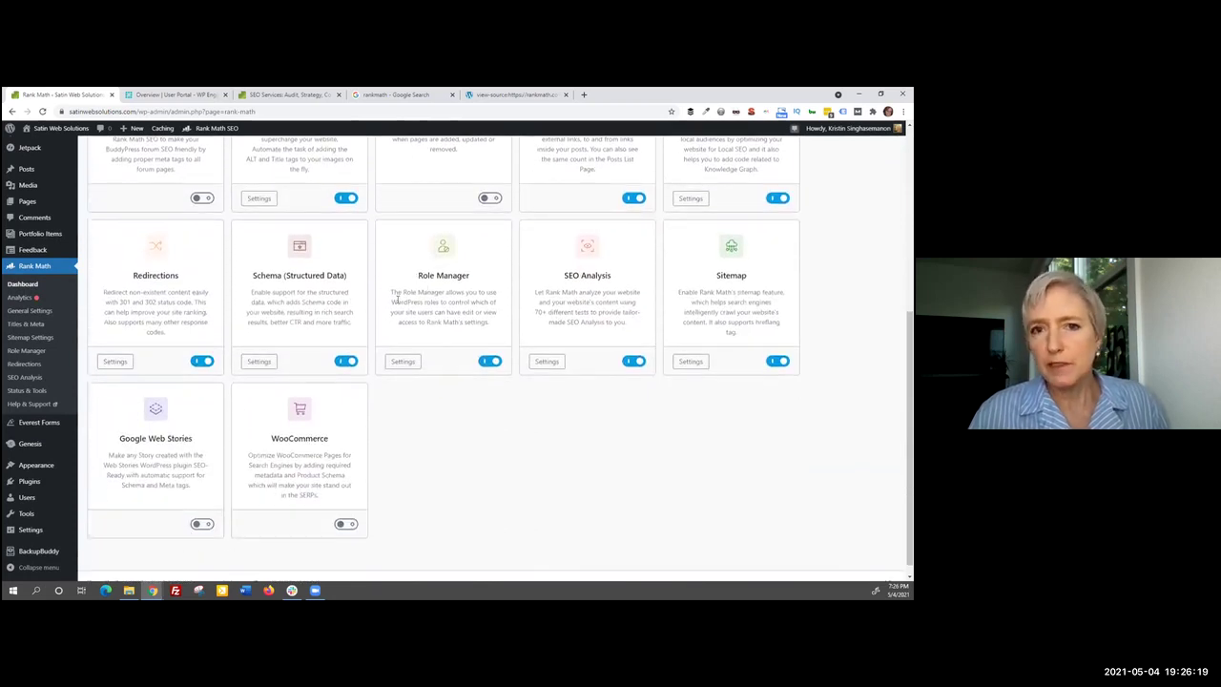
pyautogui.scroll(6, 401, 298)
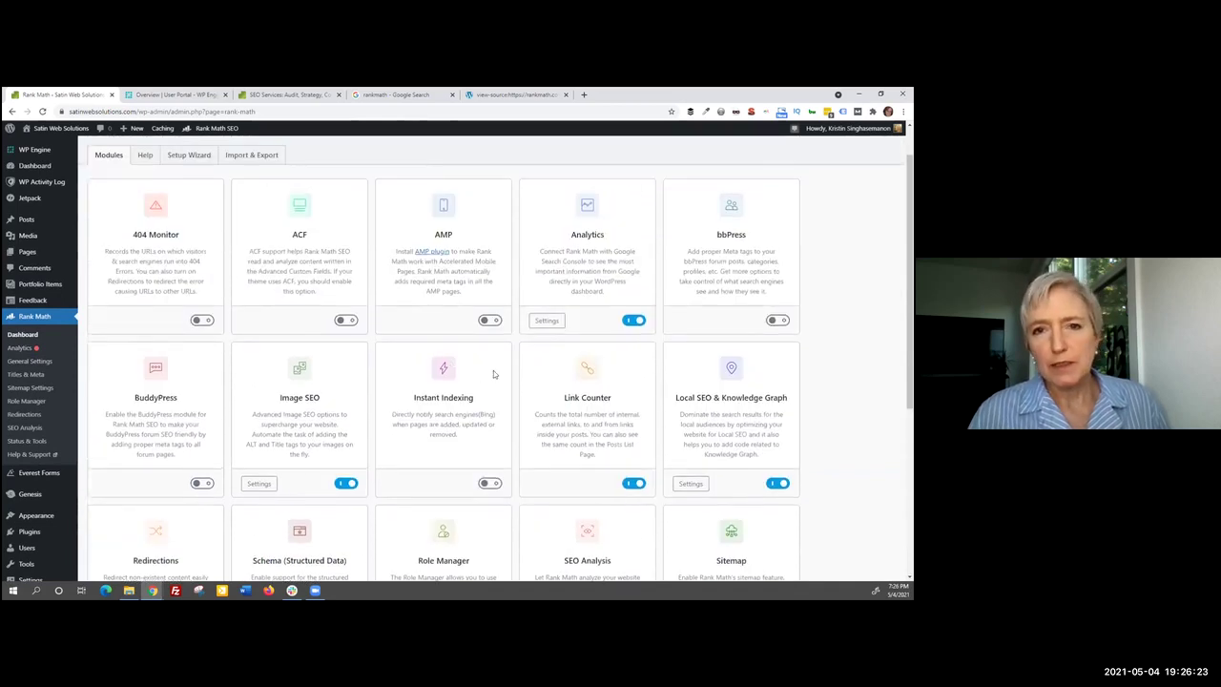
pyautogui.scroll(1, 547, 321)
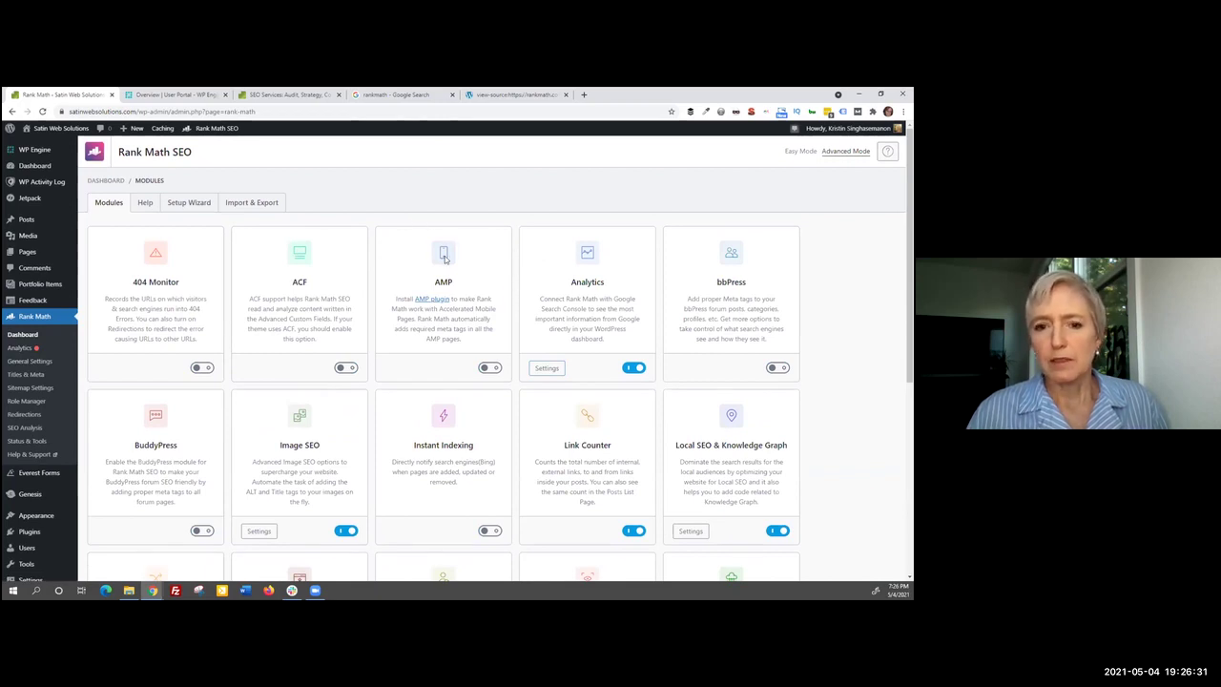
pyautogui.scroll(-2, 464, 279)
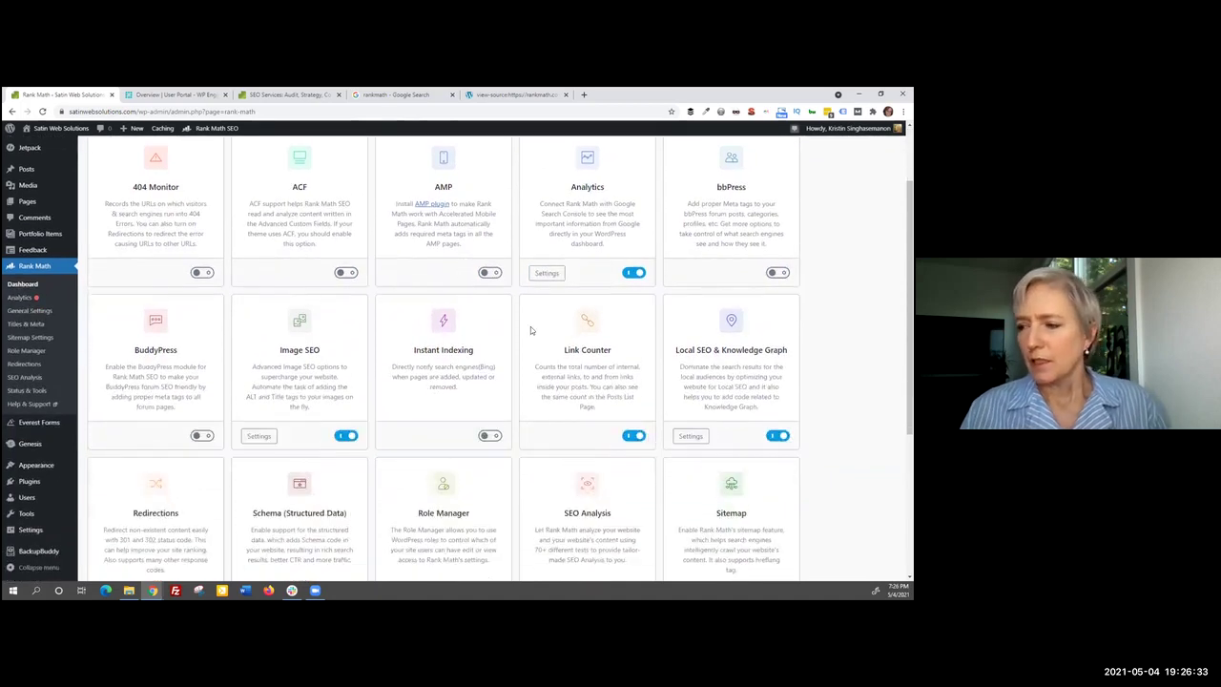
pyautogui.scroll(2, 498, 305)
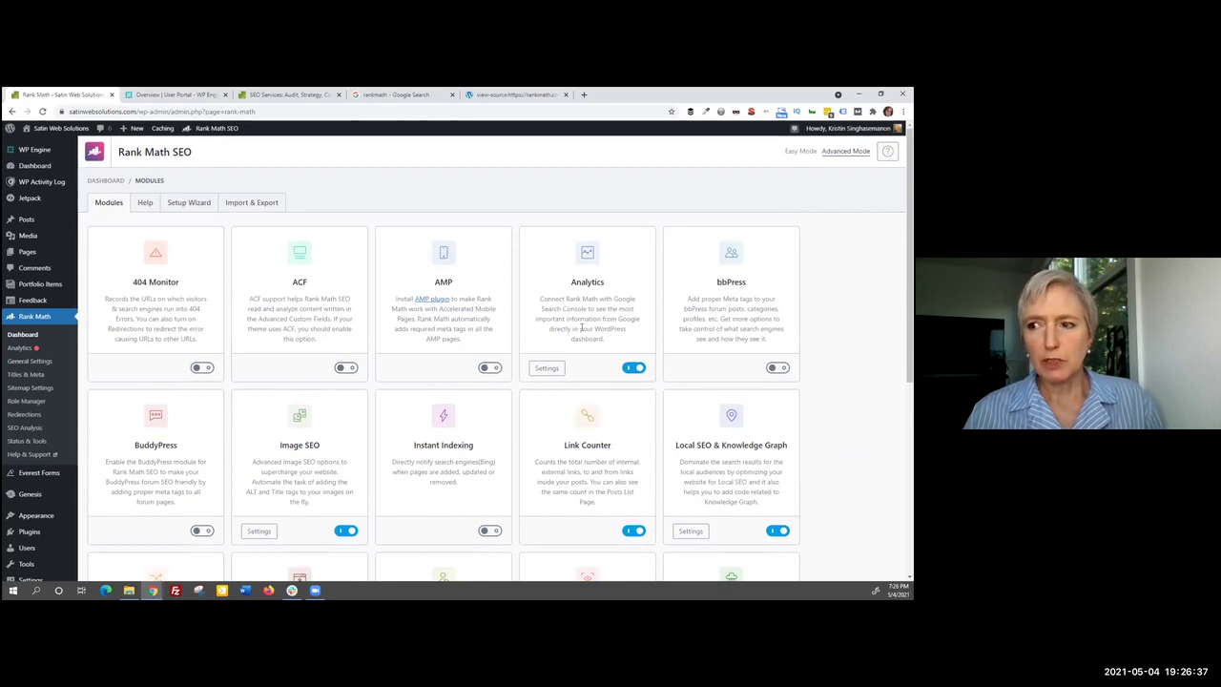
pyautogui.scroll(-1, 581, 327)
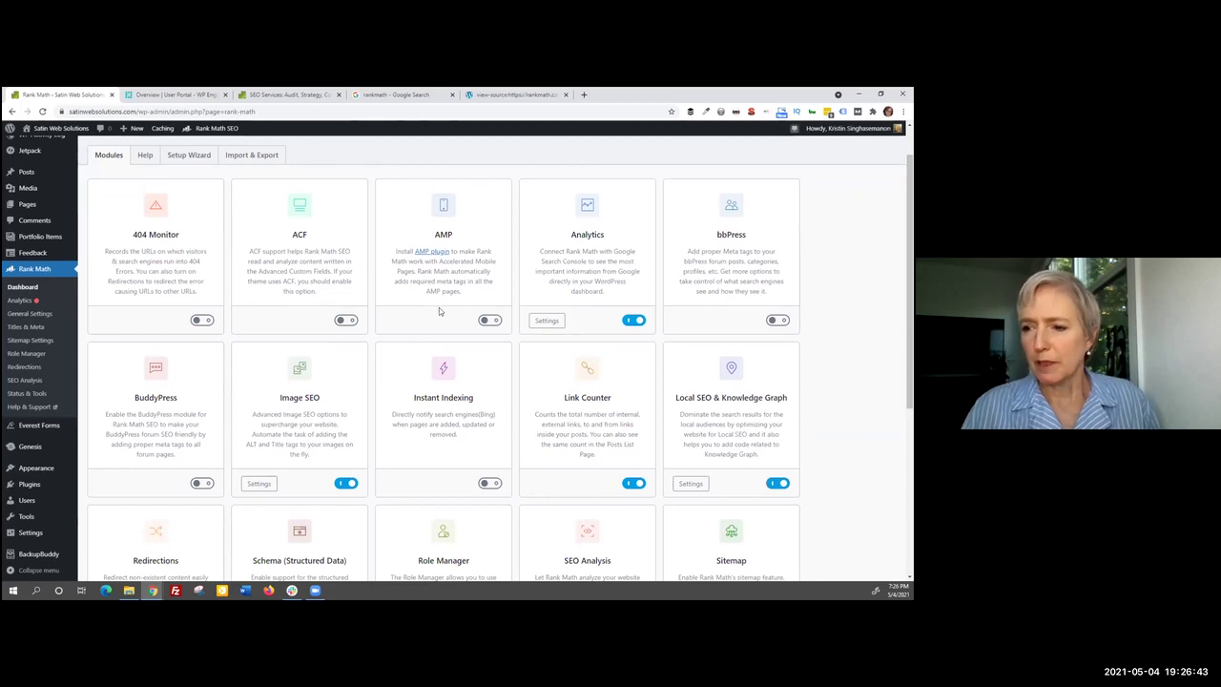
pyautogui.scroll(-3, 442, 302)
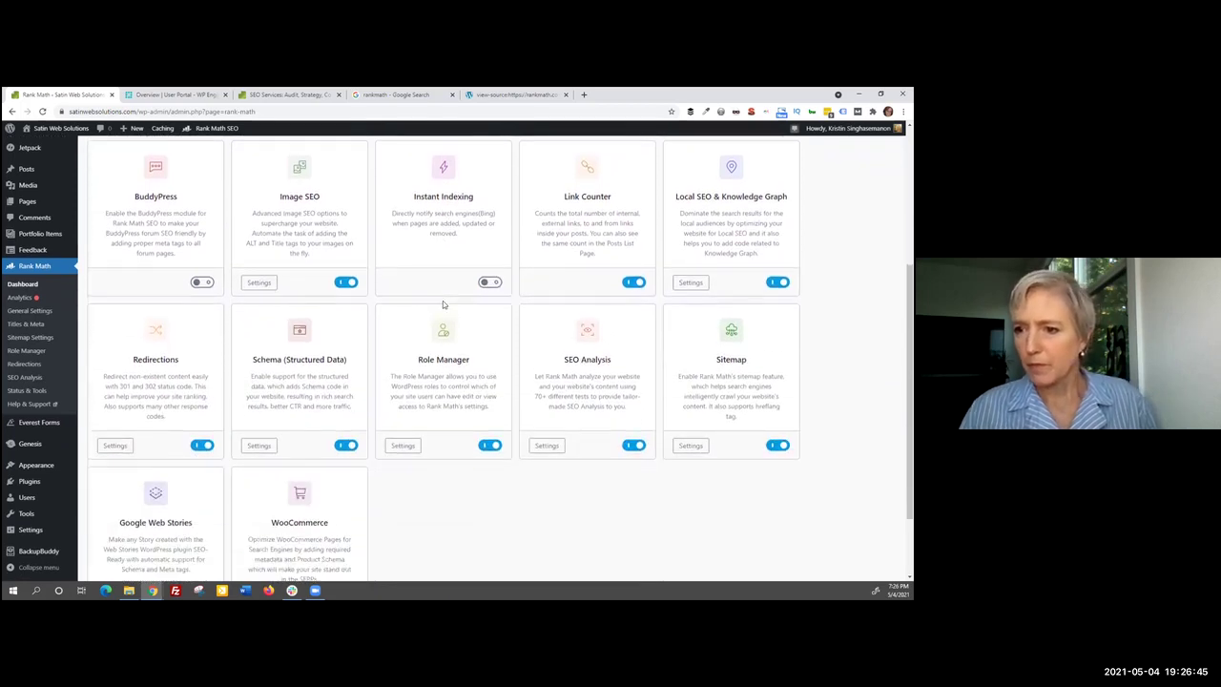
pyautogui.scroll(-2, 443, 303)
# Step: Look through Rank Math's general settings for Links, Images, Webmaster Tools, robots.txt, Others and .htaccess
pyautogui.click(32, 311)
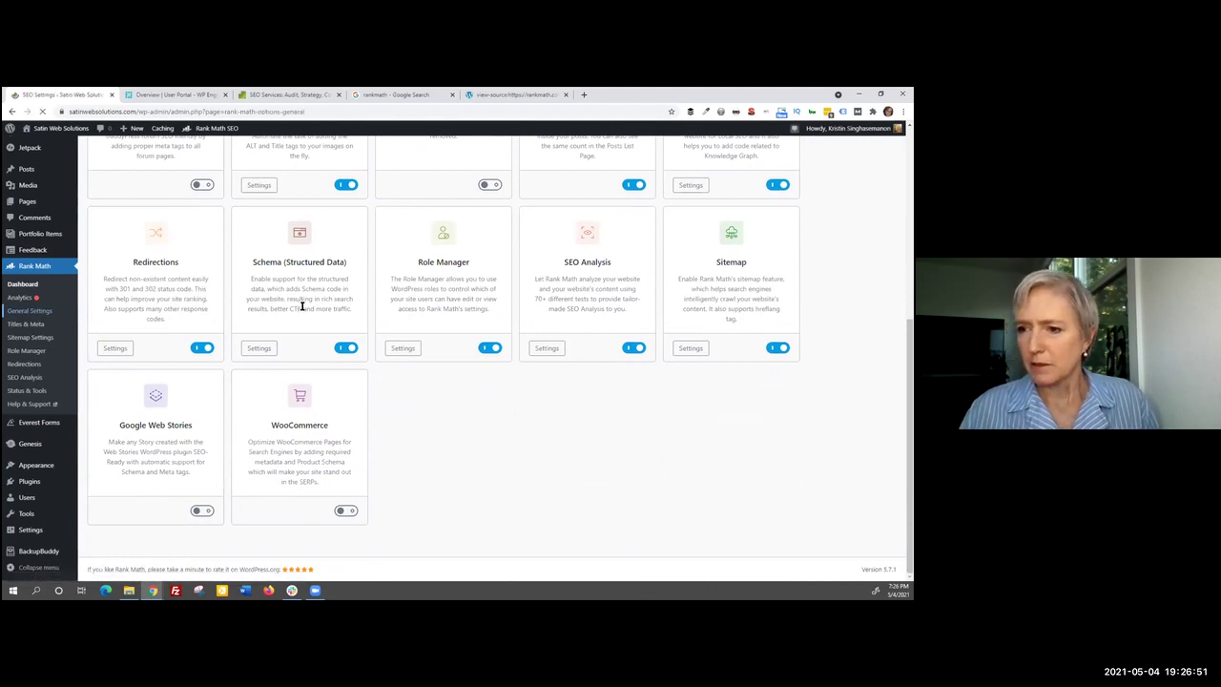
pyautogui.scroll(-1, 567, 267)
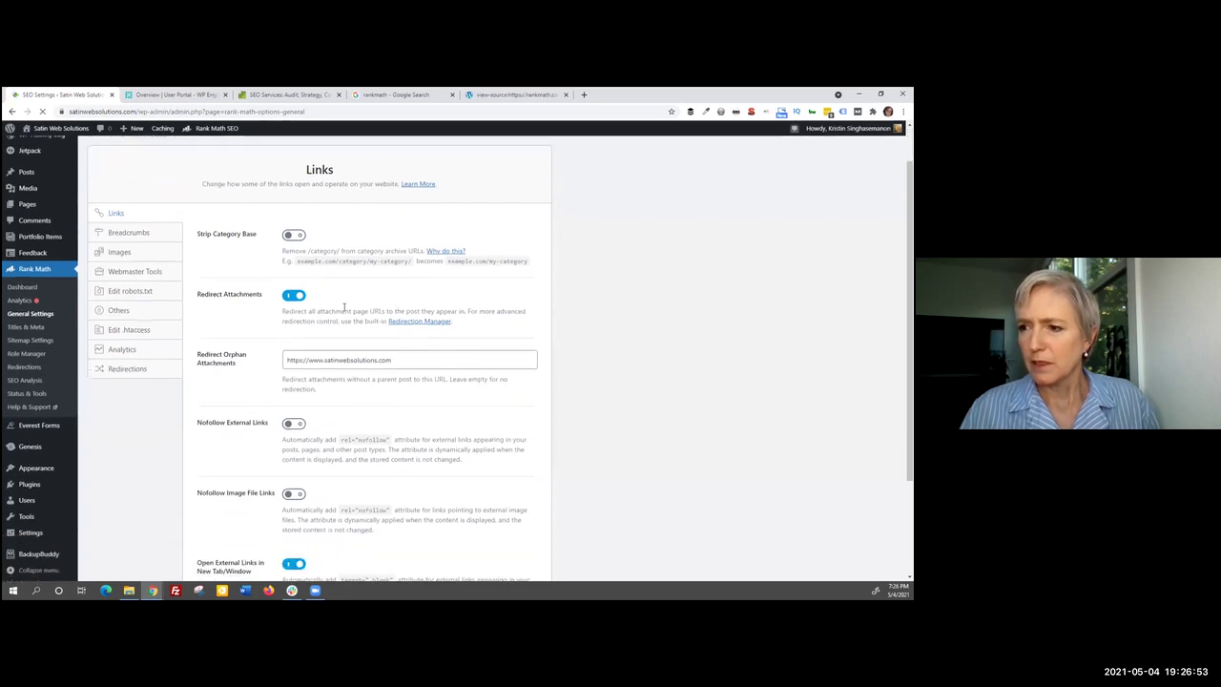
pyautogui.click(122, 253)
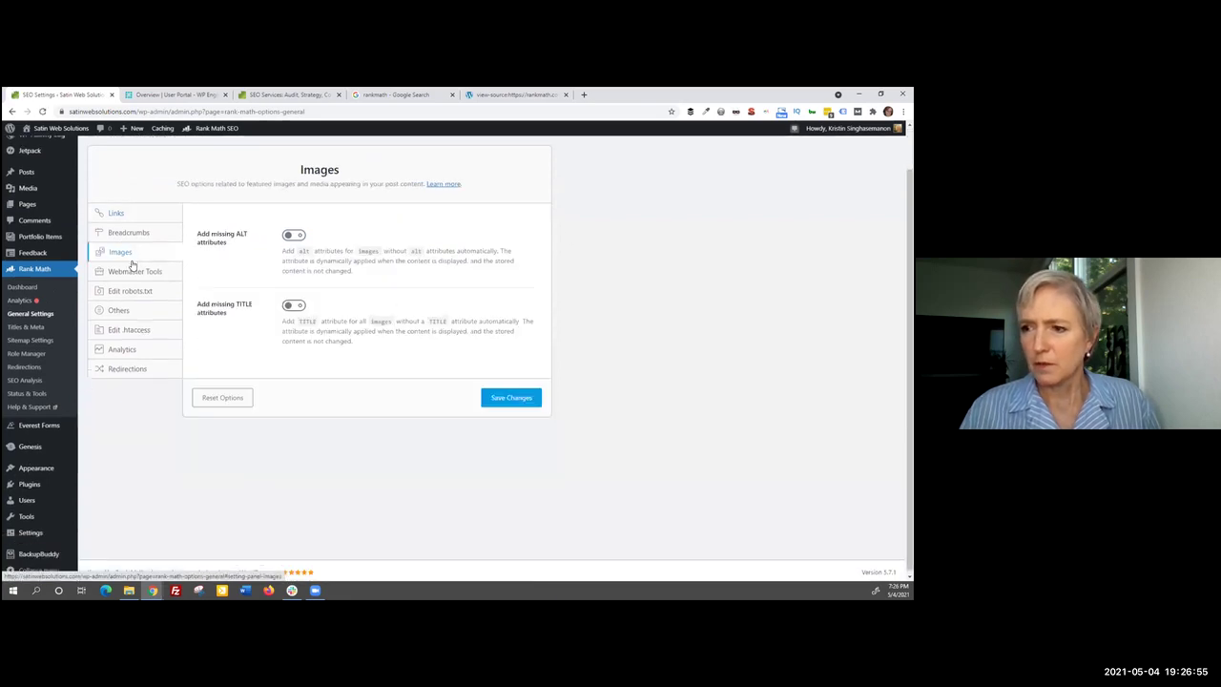
pyautogui.click(133, 274)
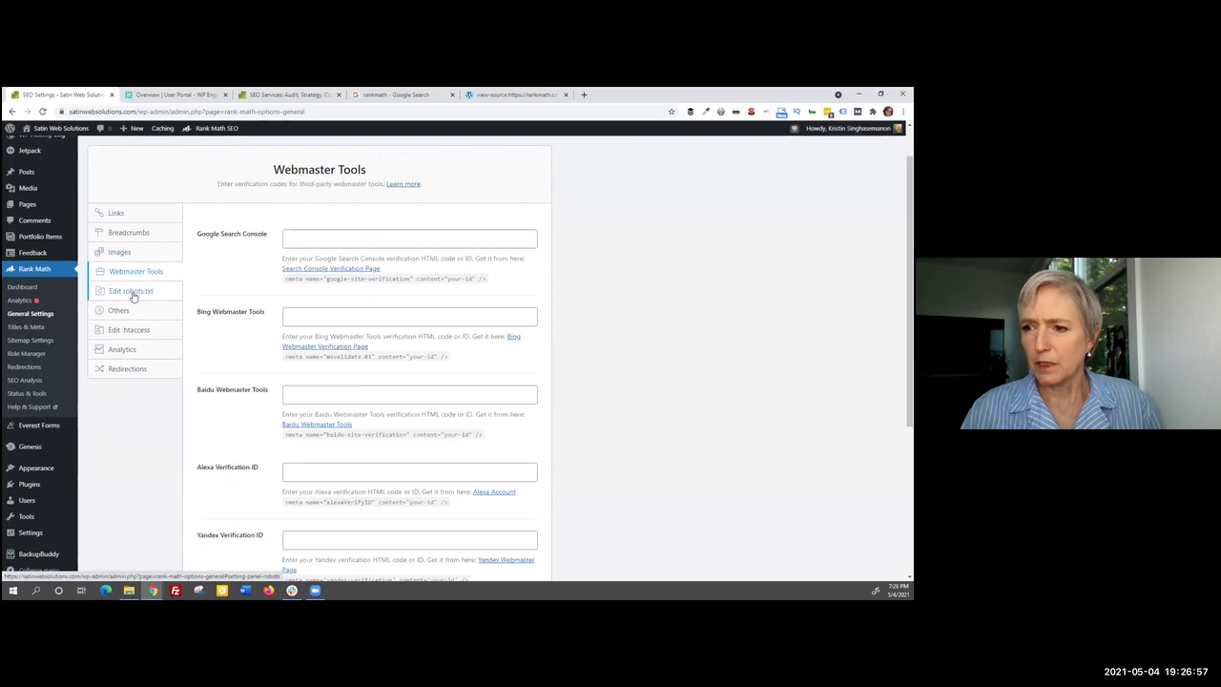
pyautogui.click(134, 297)
pyautogui.click(126, 312)
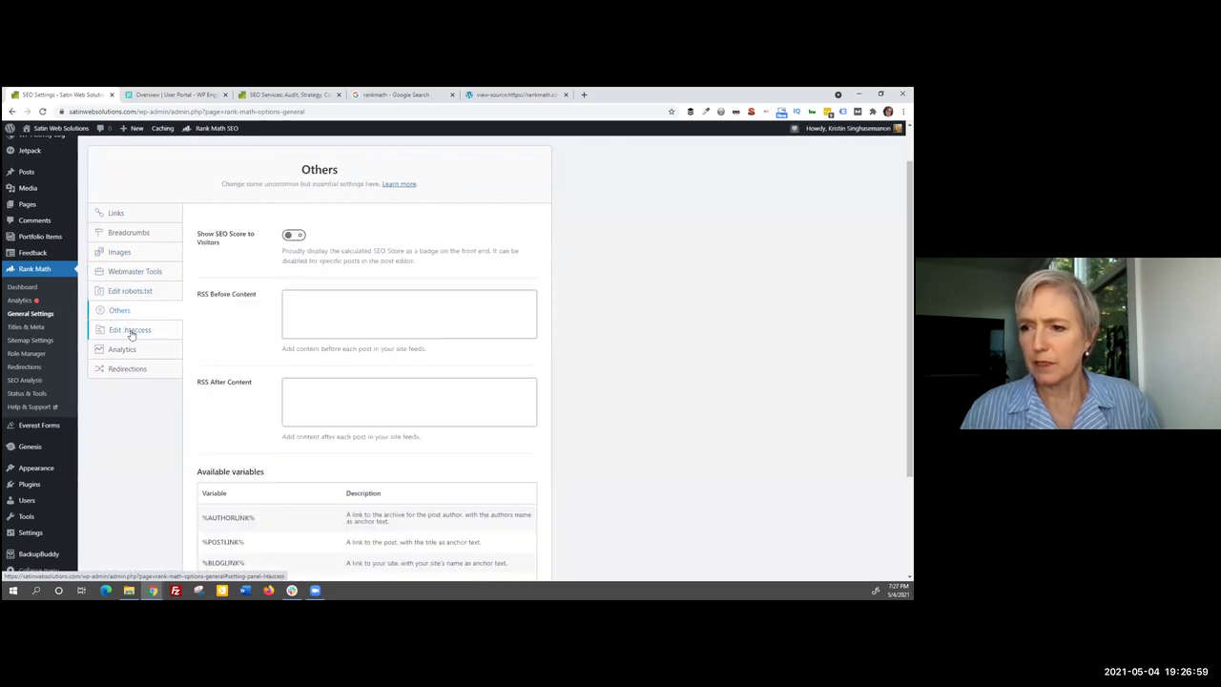
pyautogui.click(131, 329)
# Step: Examine the Global Meta options in Rank Math's Titles & Meta settings, from Robots Meta down to Twitter Card Type
pyautogui.click(32, 328)
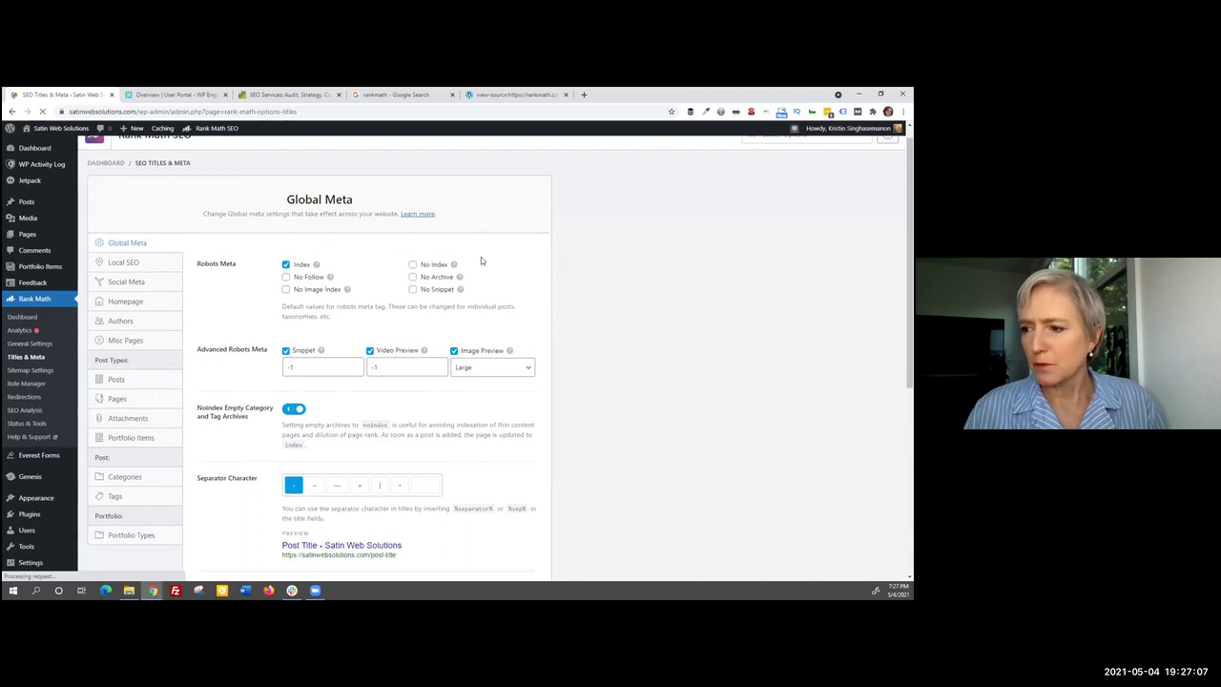
pyautogui.scroll(-2, 480, 257)
pyautogui.scroll(-3, 421, 357)
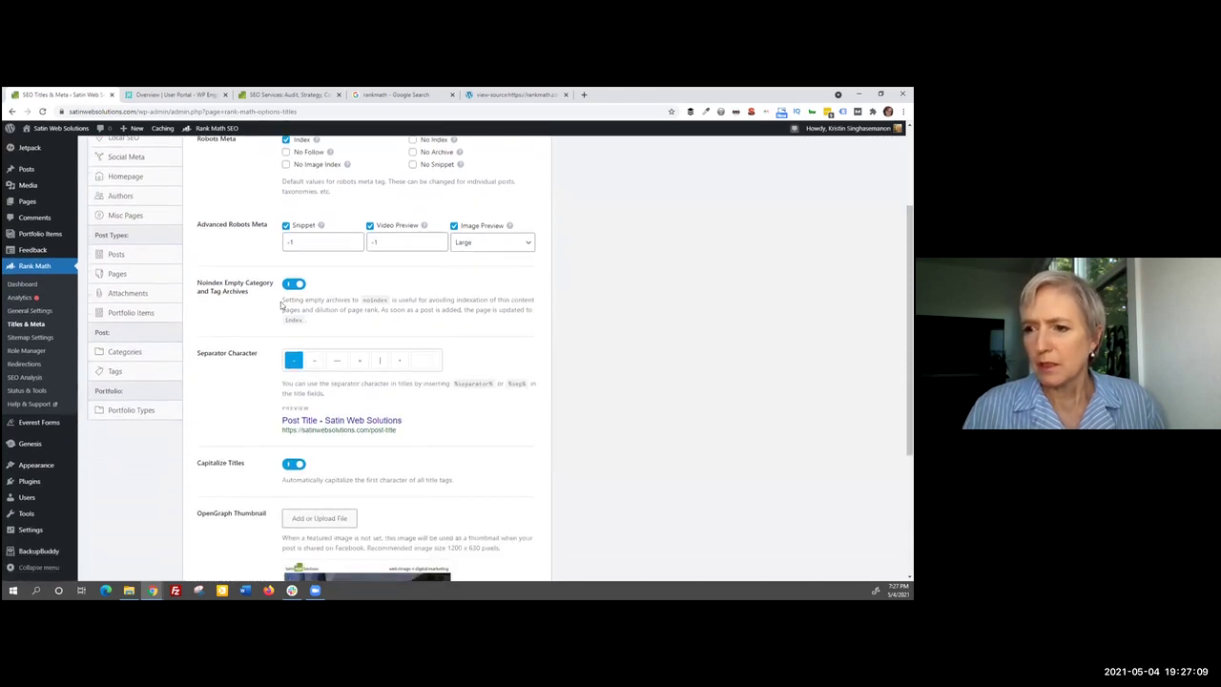
pyautogui.scroll(-3, 433, 324)
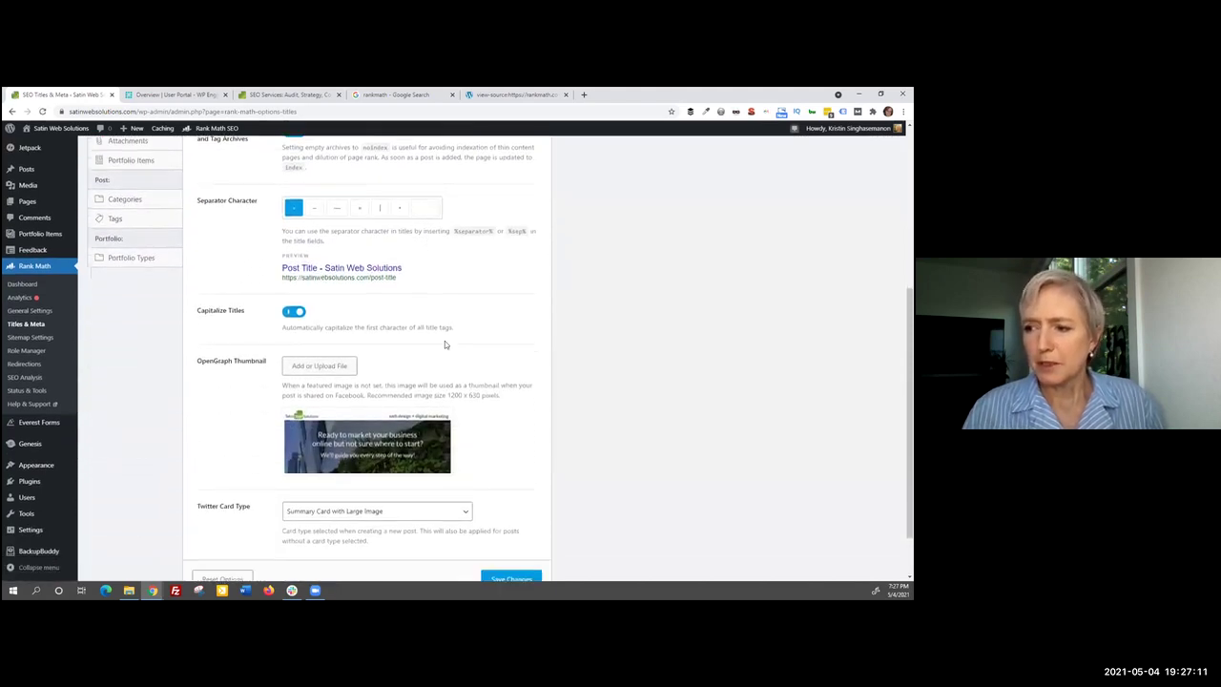
pyautogui.scroll(7, 508, 320)
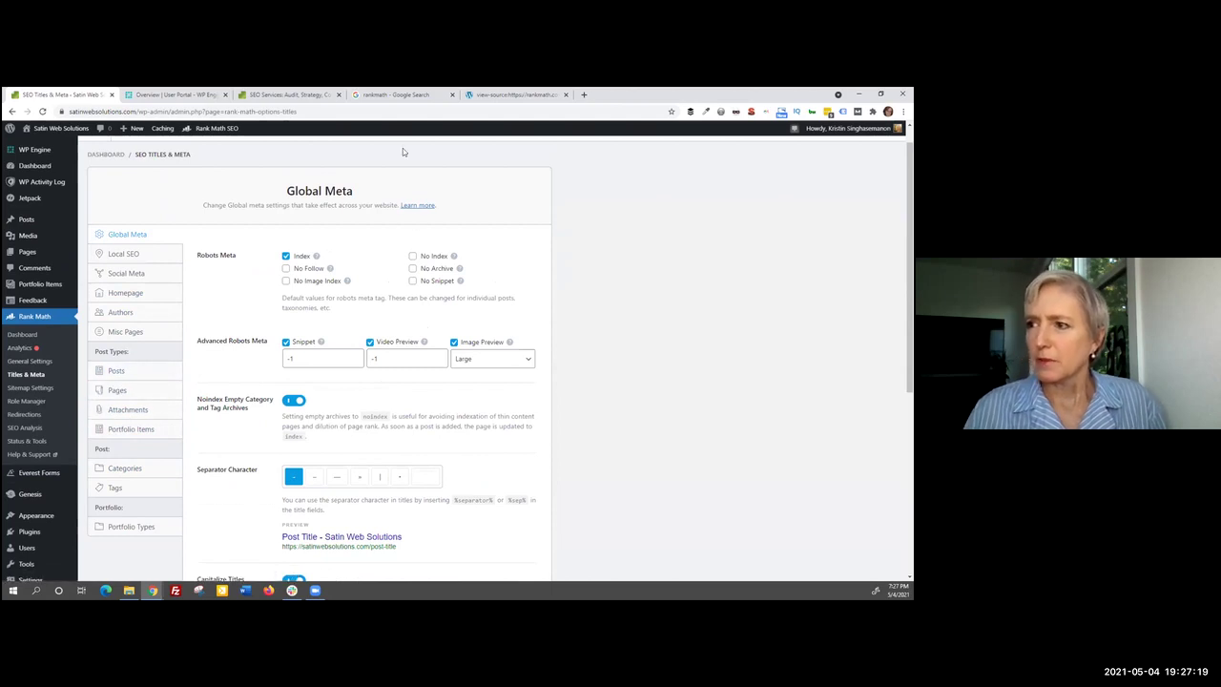
# Step: Switch to the swsseo.wpengine.com site, open its WordPress dashboard, and view the general Yoast SEO settings
pyautogui.click(309, 95)
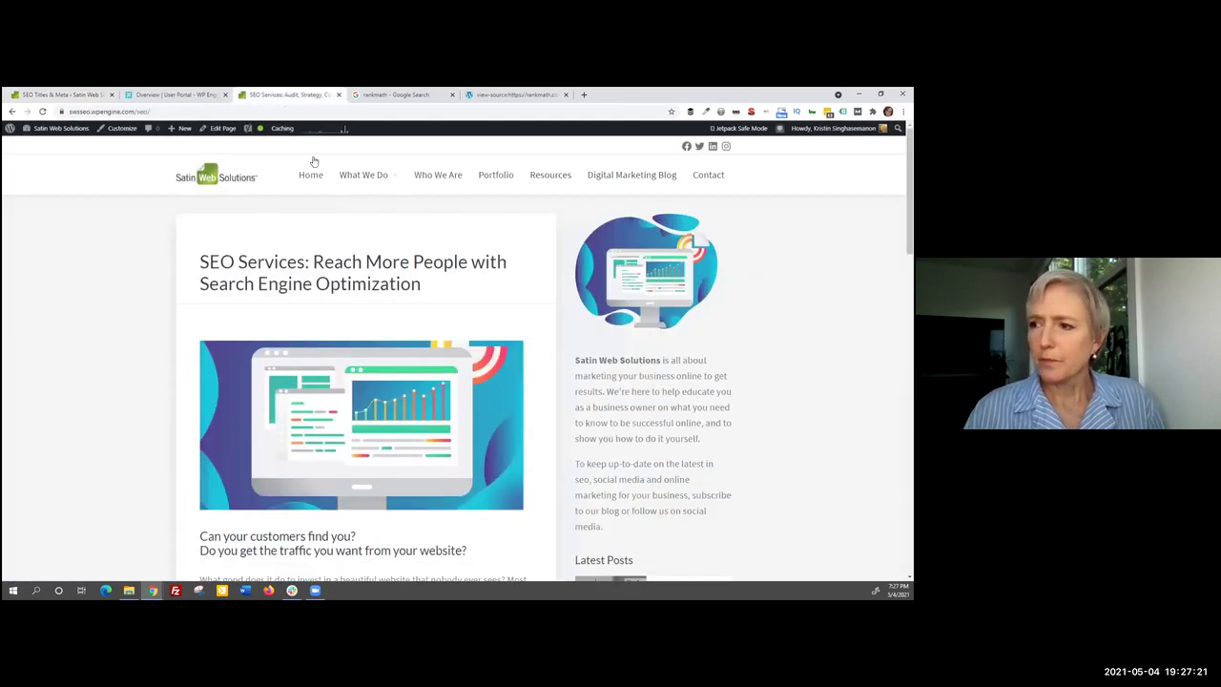
pyautogui.click(39, 145)
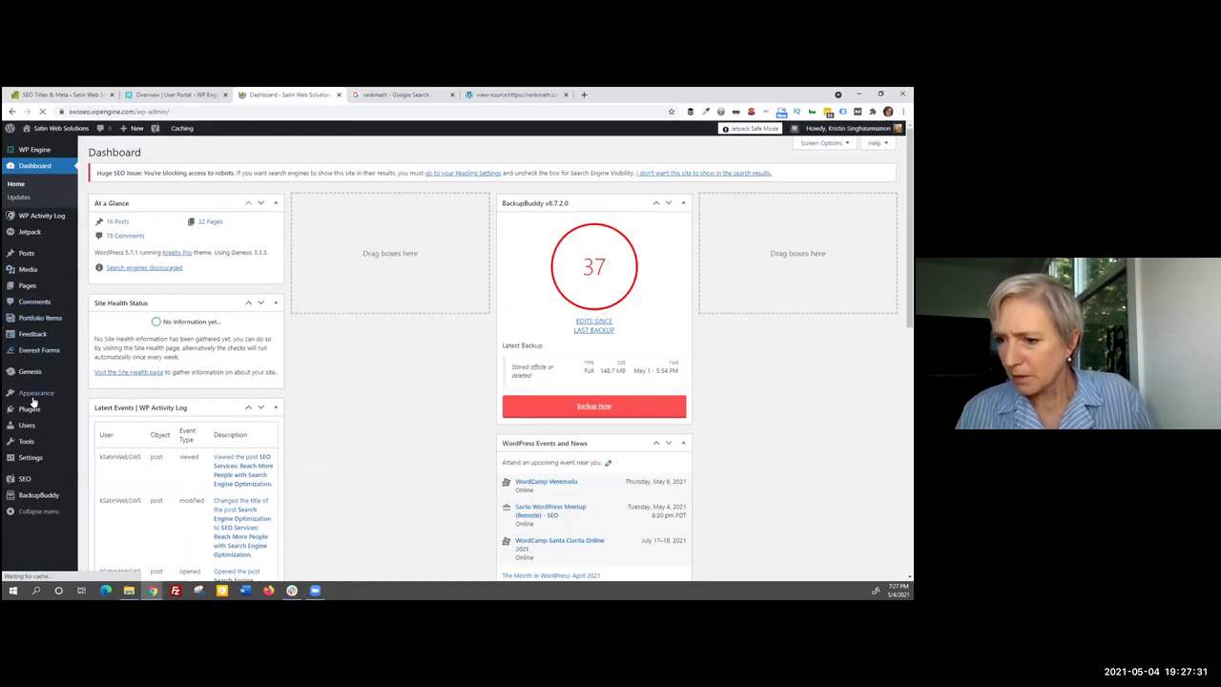
pyautogui.click(23, 484)
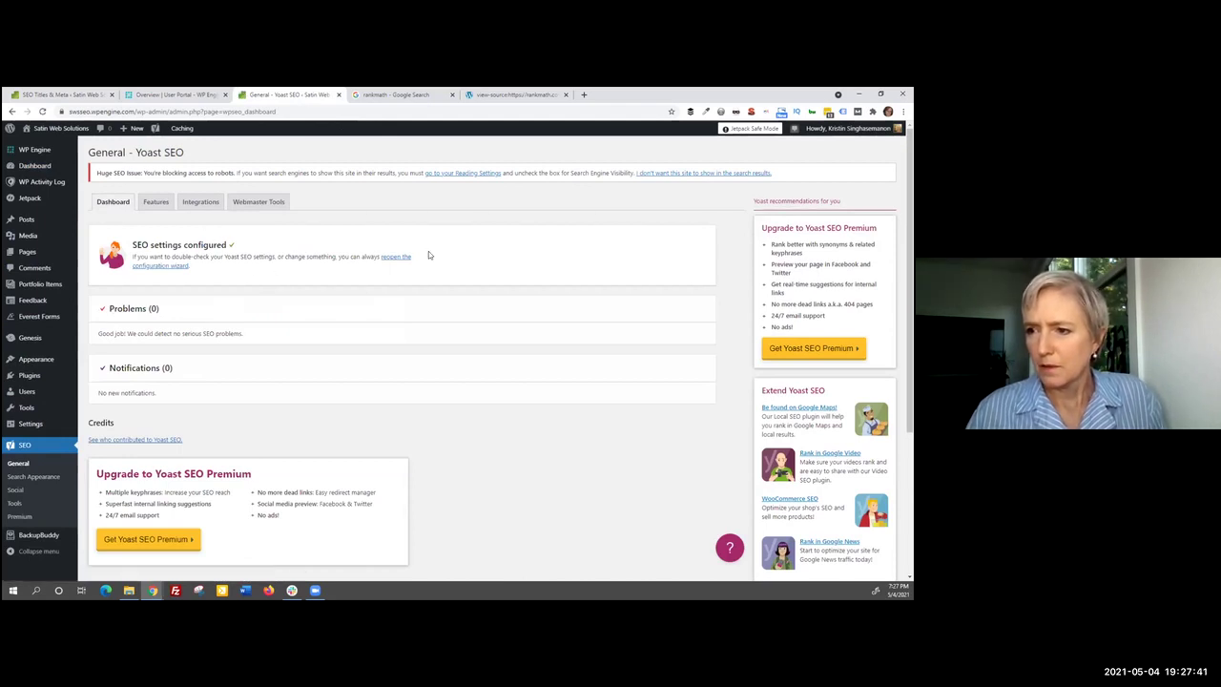
pyautogui.scroll(-1, 428, 253)
pyautogui.scroll(1, 382, 269)
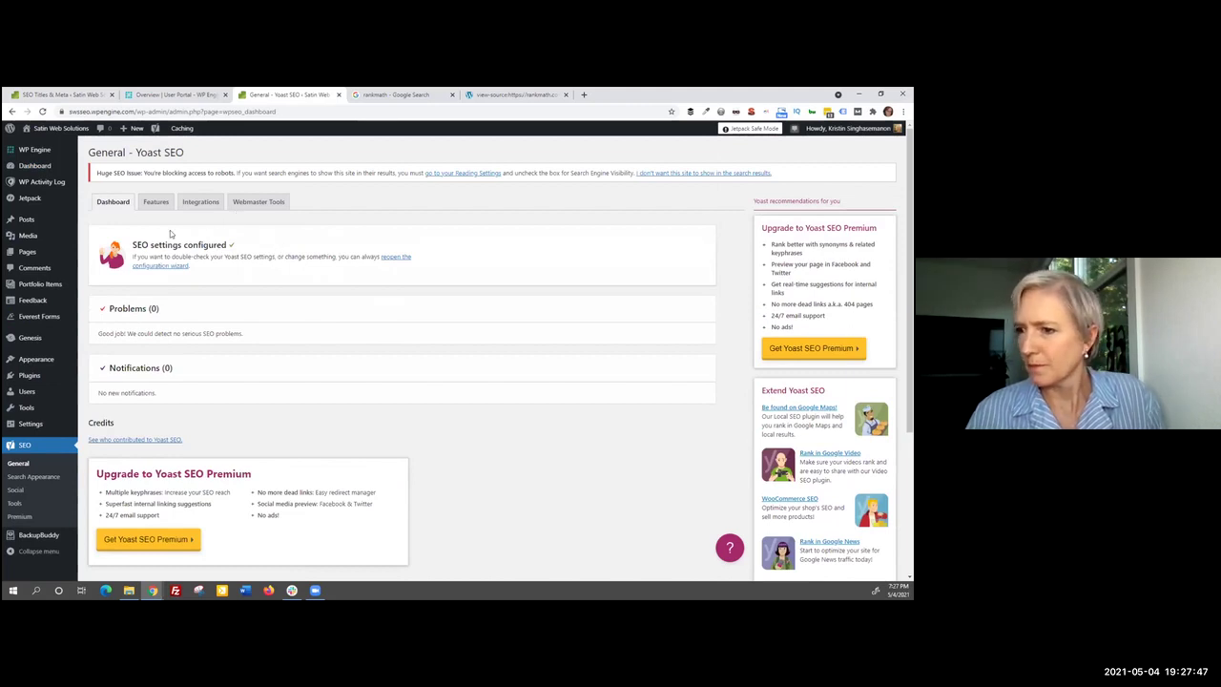
# Step: Reopen Yoast SEO's configuration wizard and accept the under-construction environment and the small offline business site type
pyautogui.click(398, 258)
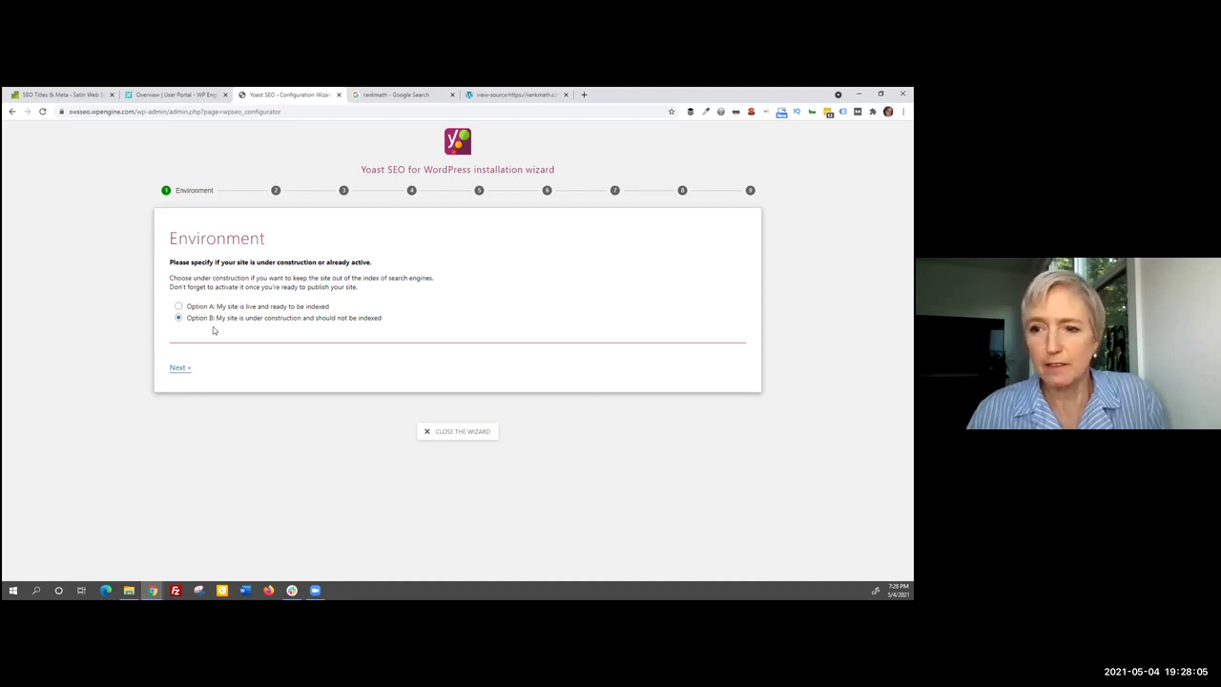
pyautogui.click(181, 368)
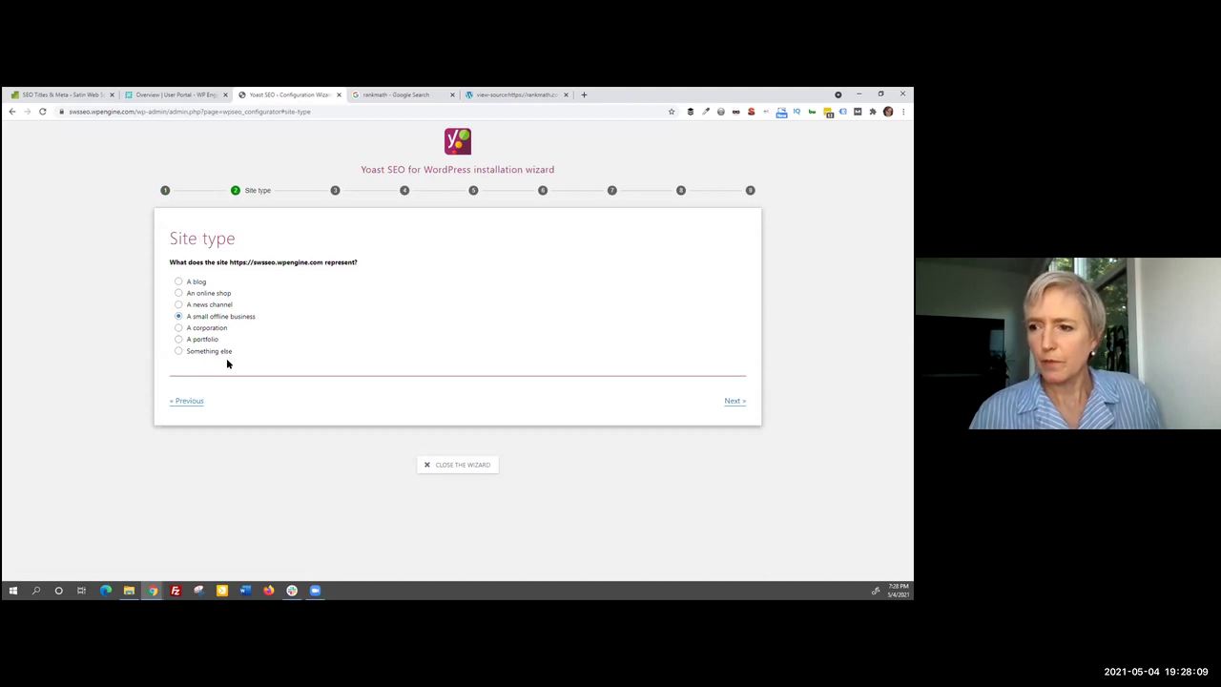
pyautogui.click(733, 402)
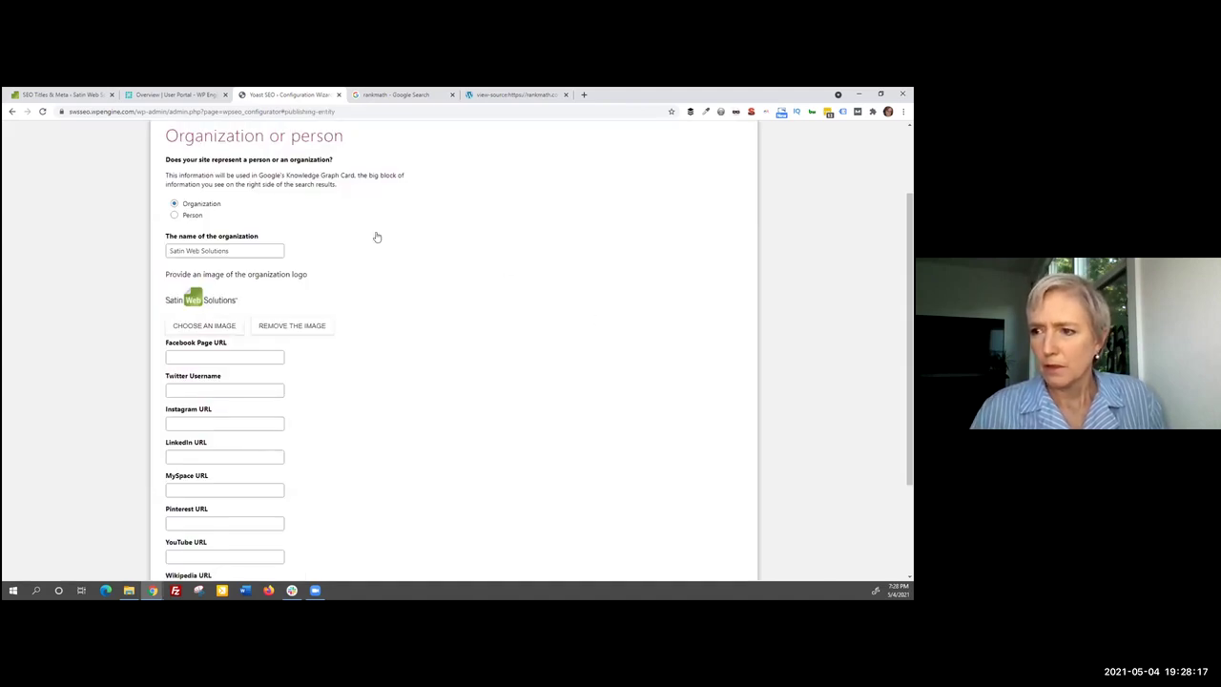
# Step: Review the wizard's organization details and social profile fields, and accept showing Posts, Pages and Portfolio Items in search results
pyautogui.scroll(-1, 341, 289)
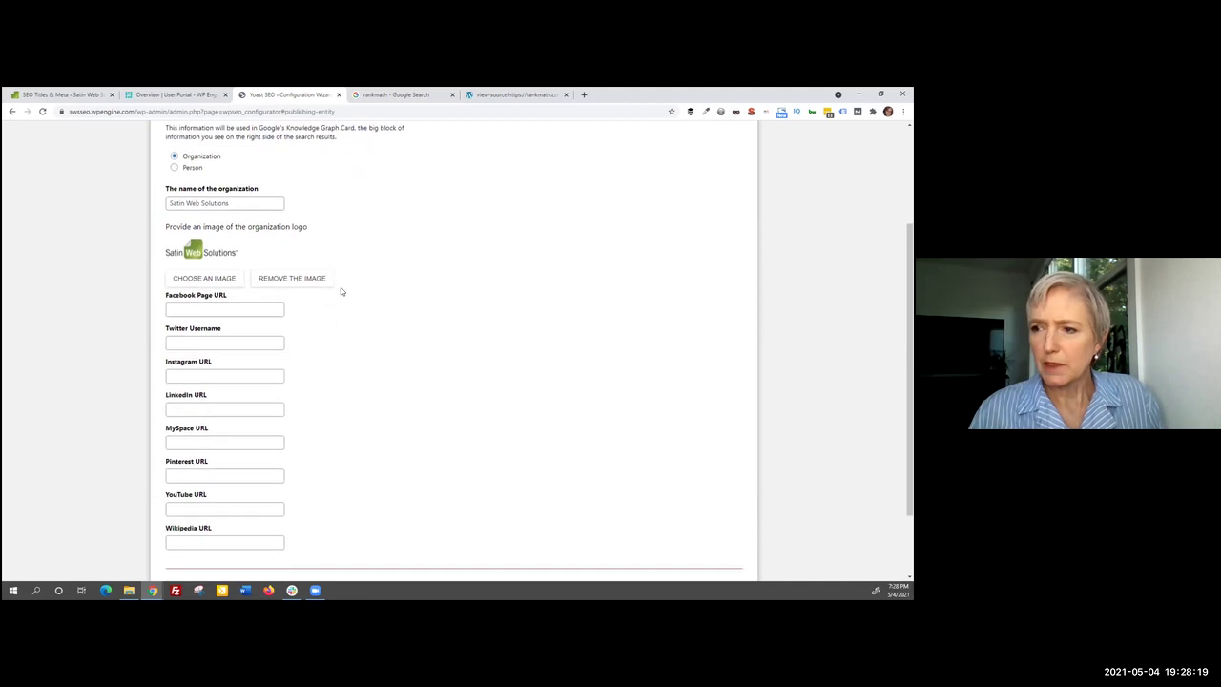
pyautogui.scroll(-1, 324, 294)
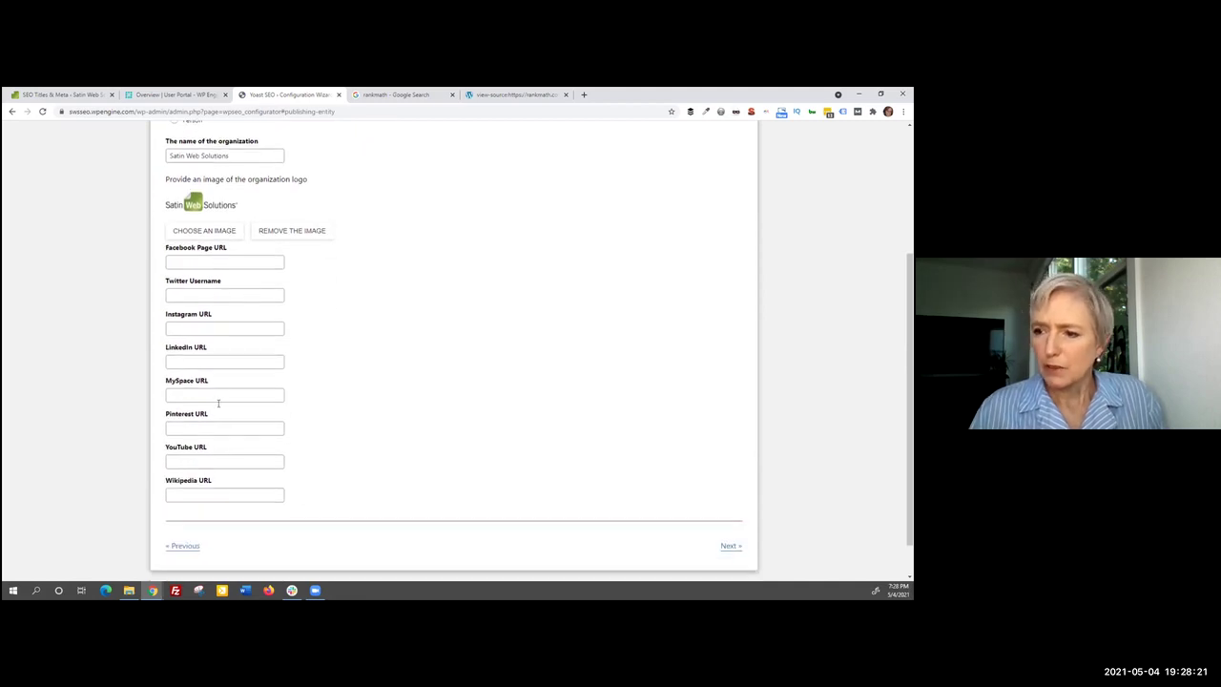
pyautogui.scroll(-1, 387, 399)
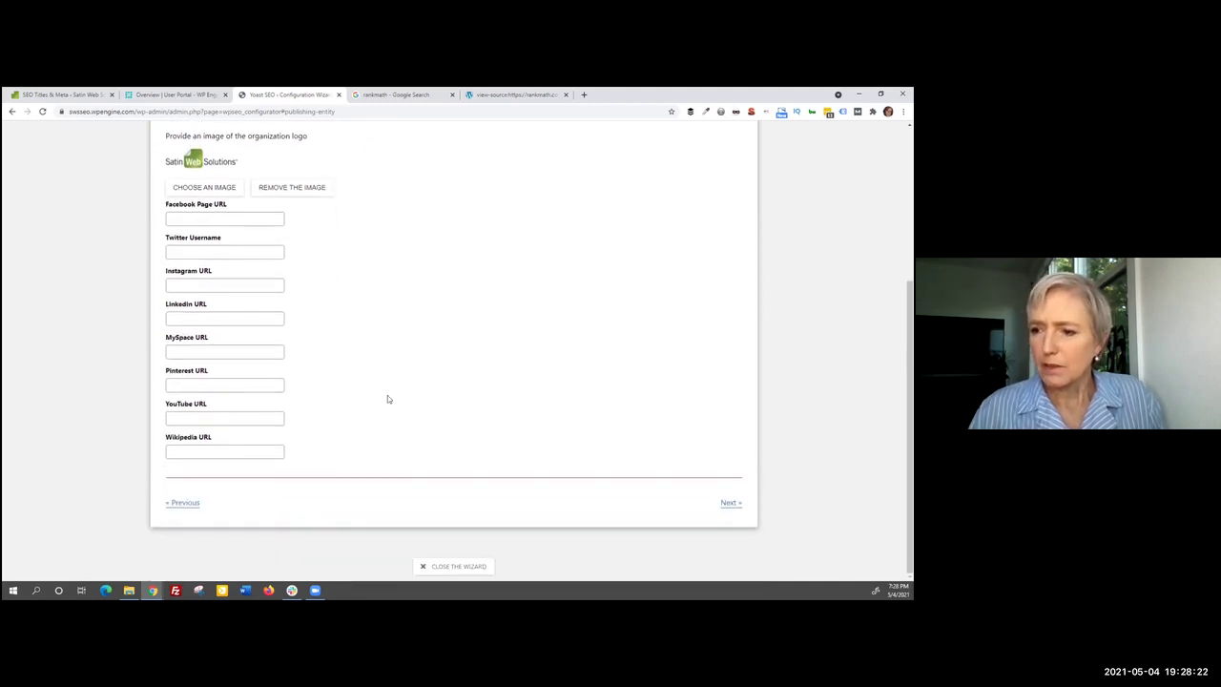
pyautogui.click(731, 504)
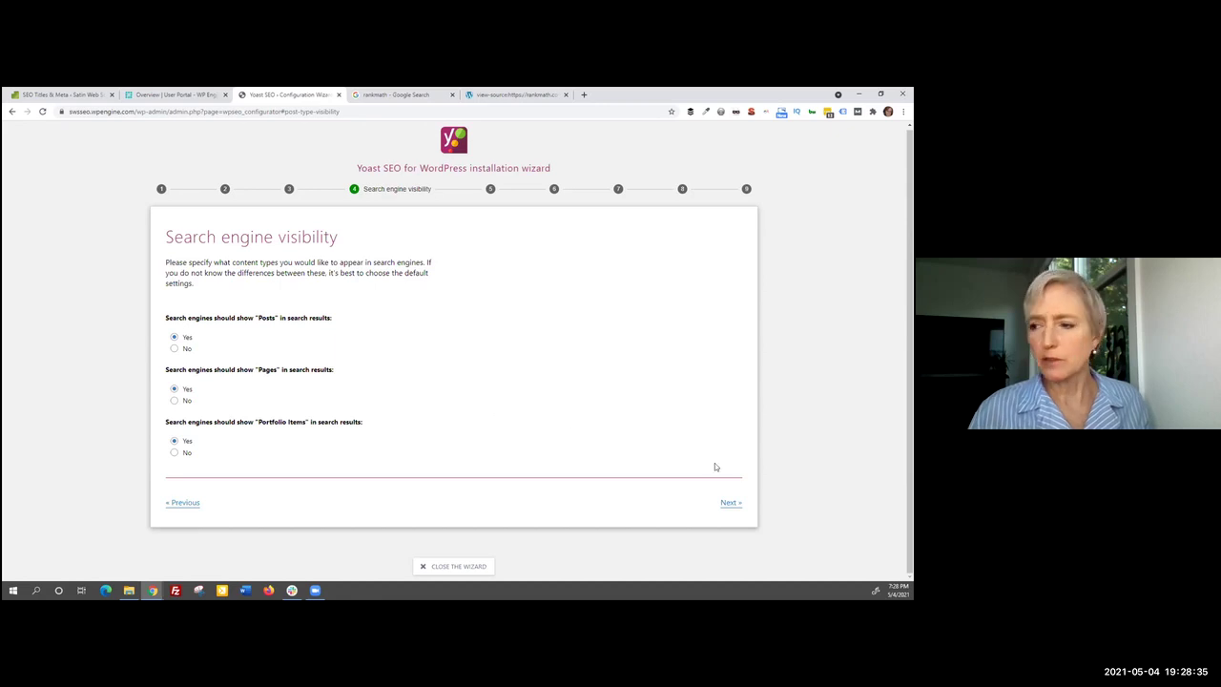
pyautogui.click(727, 503)
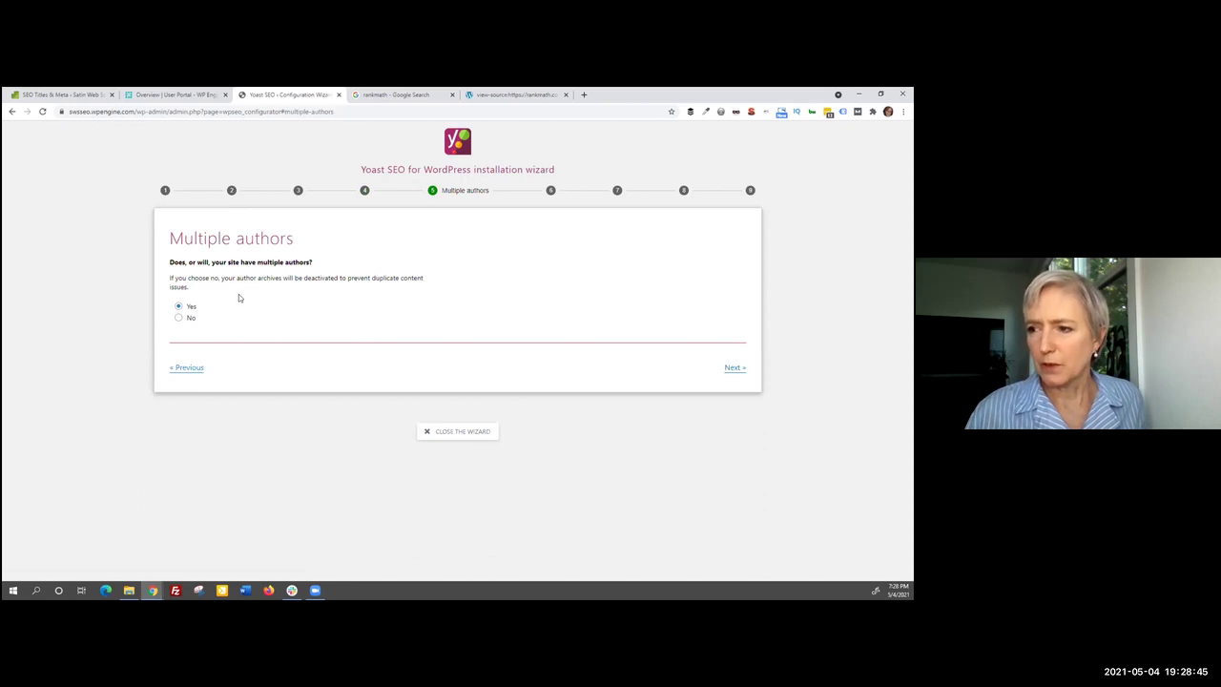
# Step: Set the multiple authors option to No and accept the Satin Web Solutions website name with the hyphen title separator
pyautogui.click(178, 318)
pyautogui.click(733, 368)
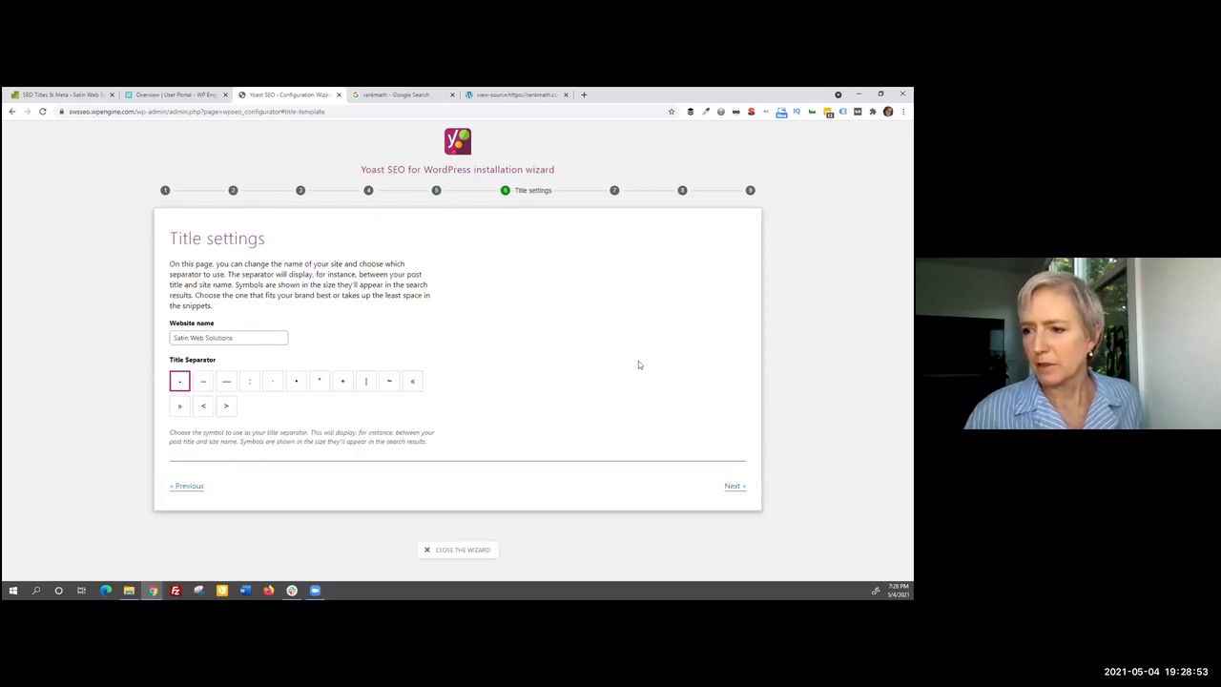
pyautogui.click(732, 487)
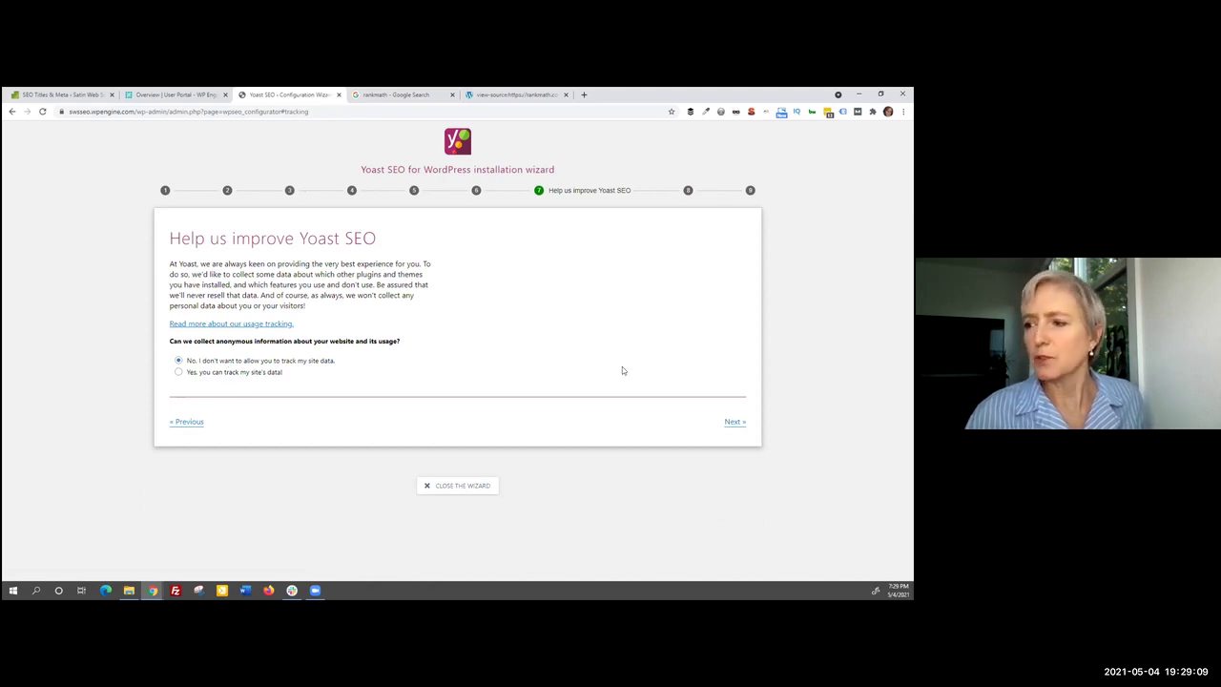
# Step: Decline site data tracking, pass over the newsletter and premium offers, and close the completed wizard
pyautogui.click(733, 422)
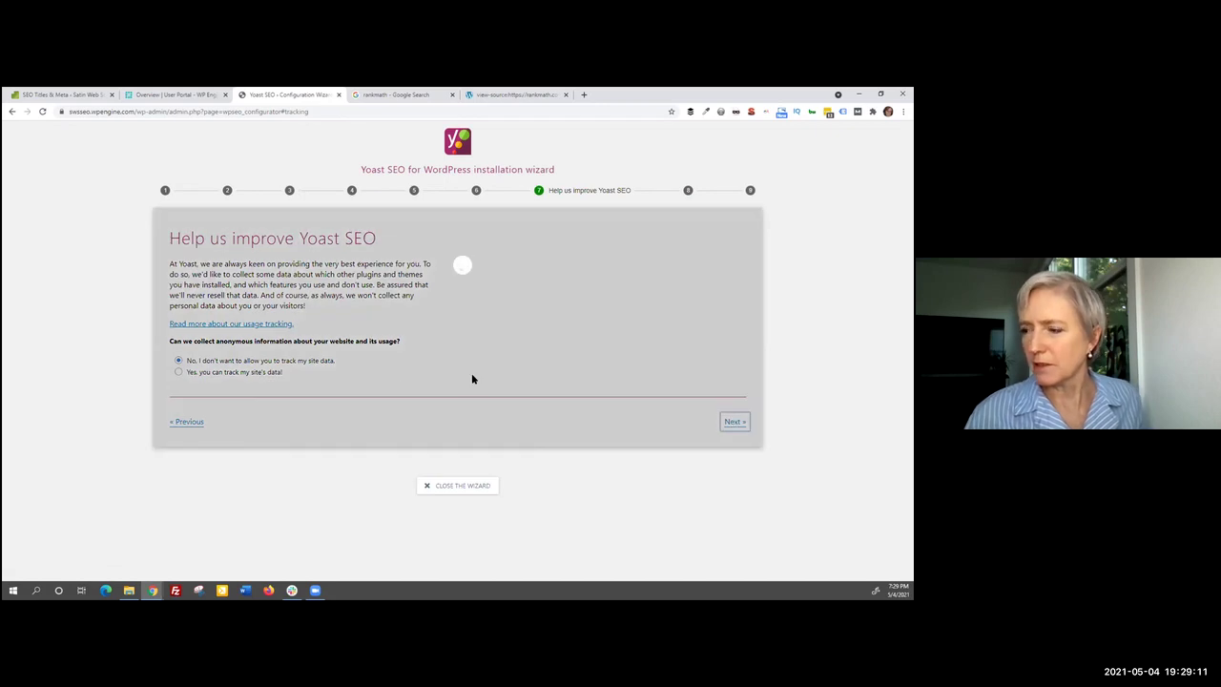
pyautogui.scroll(-2, 327, 385)
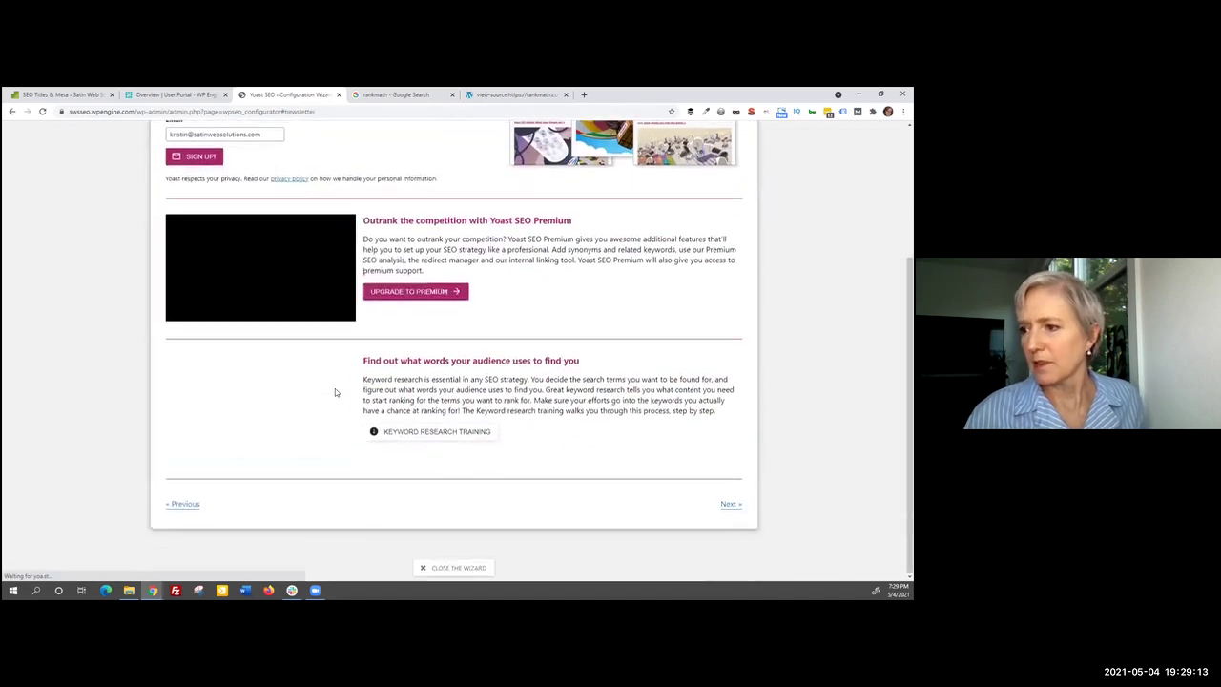
pyautogui.click(730, 502)
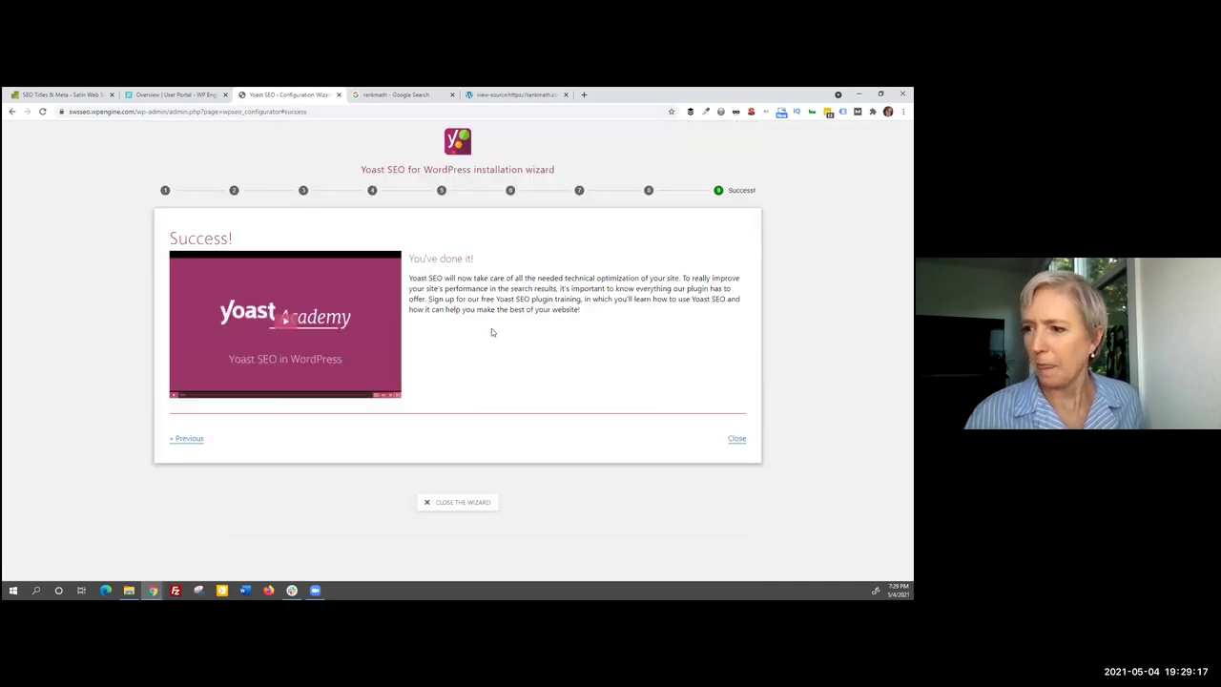
pyautogui.click(736, 441)
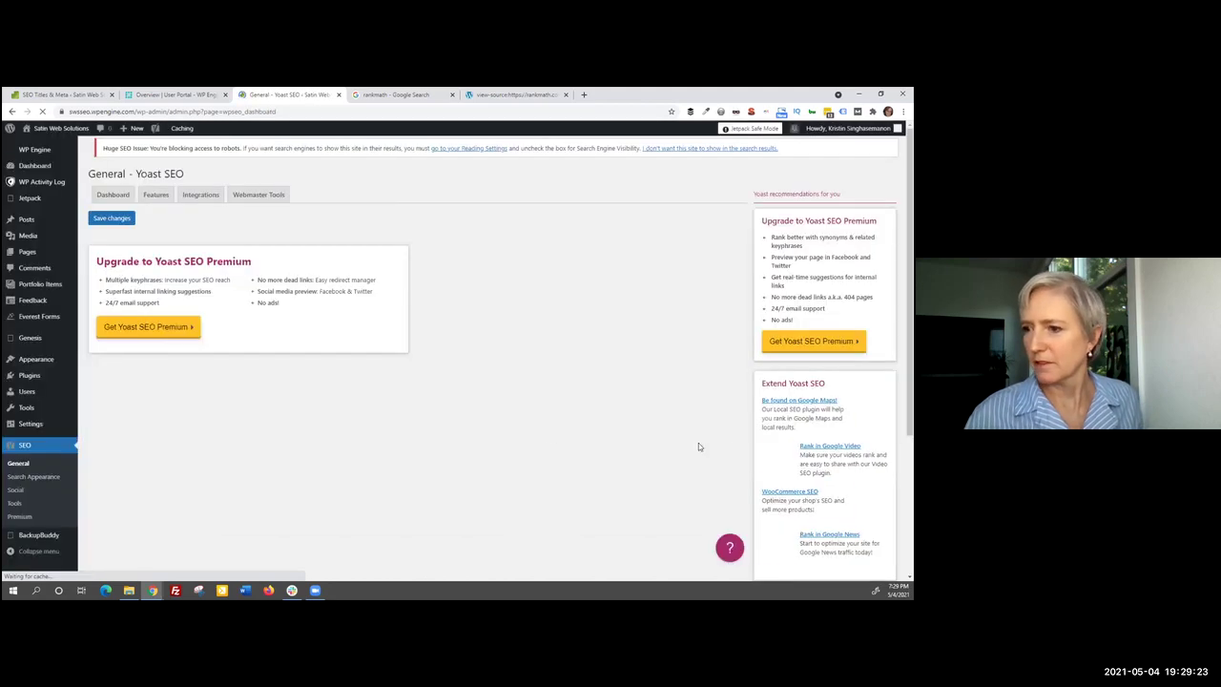
# Step: Look through Yoast SEO's Features from SEO analysis to Enhanced Slack sharing, switching XML sitemaps off and back on
pyautogui.click(154, 203)
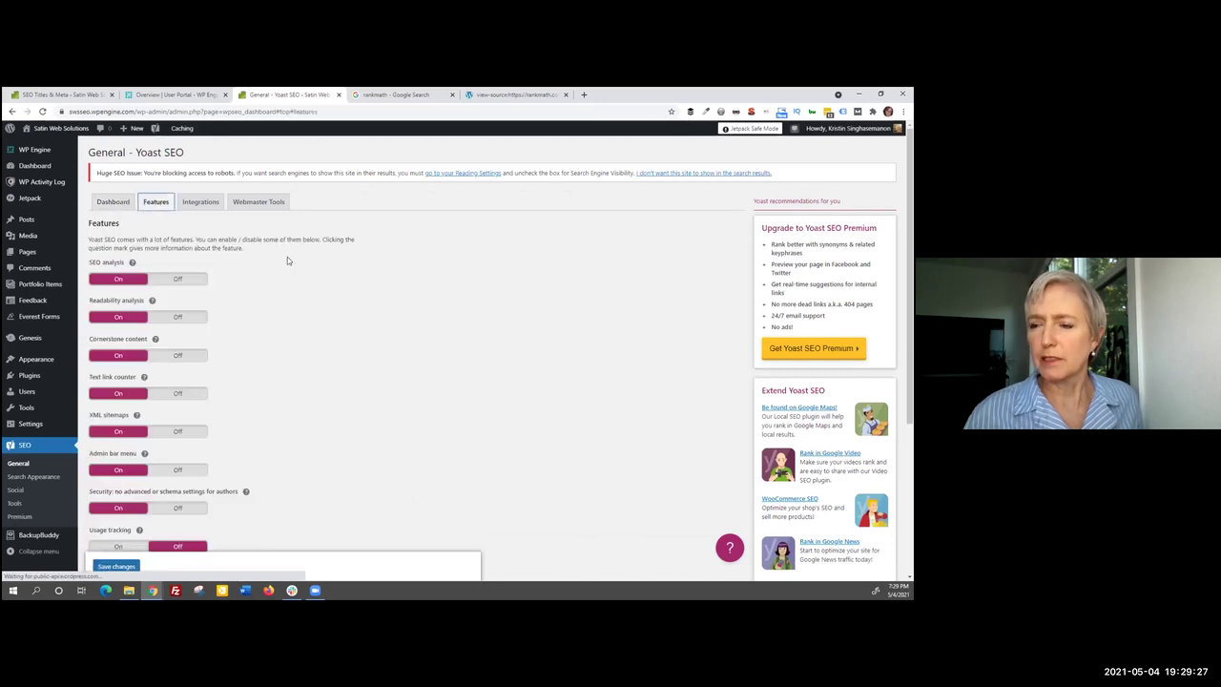
pyautogui.scroll(-3, 286, 258)
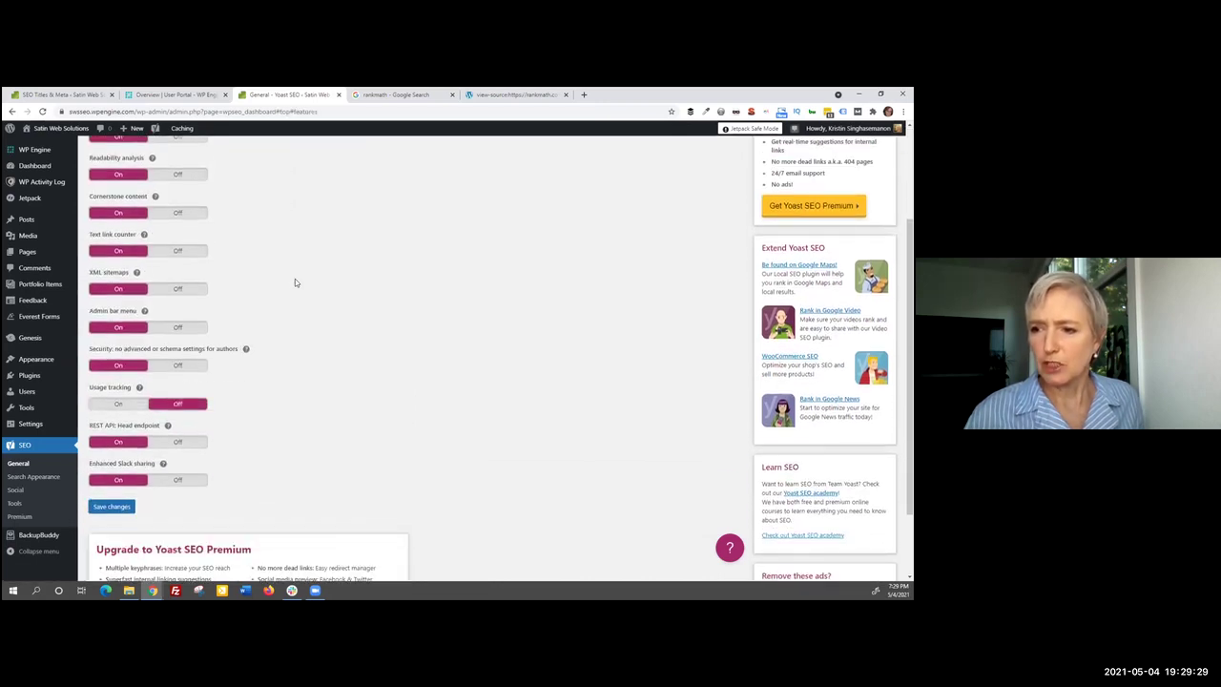
pyautogui.scroll(-2, 295, 280)
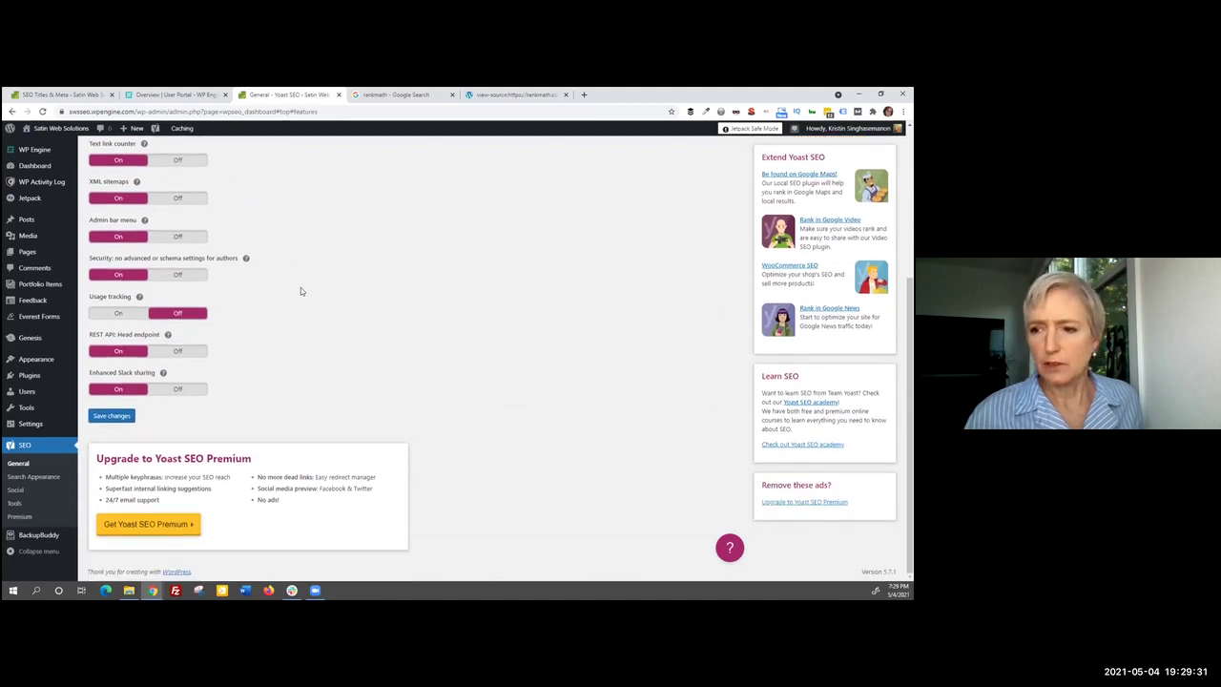
pyautogui.scroll(5, 303, 301)
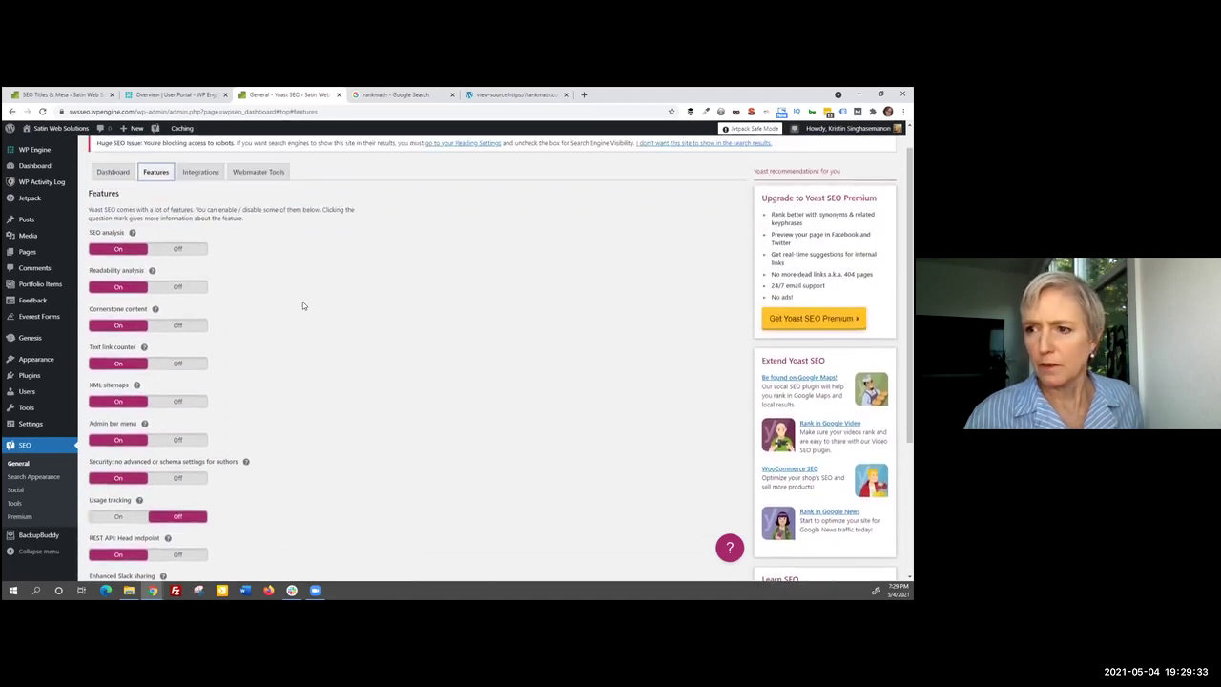
pyautogui.scroll(-2, 303, 301)
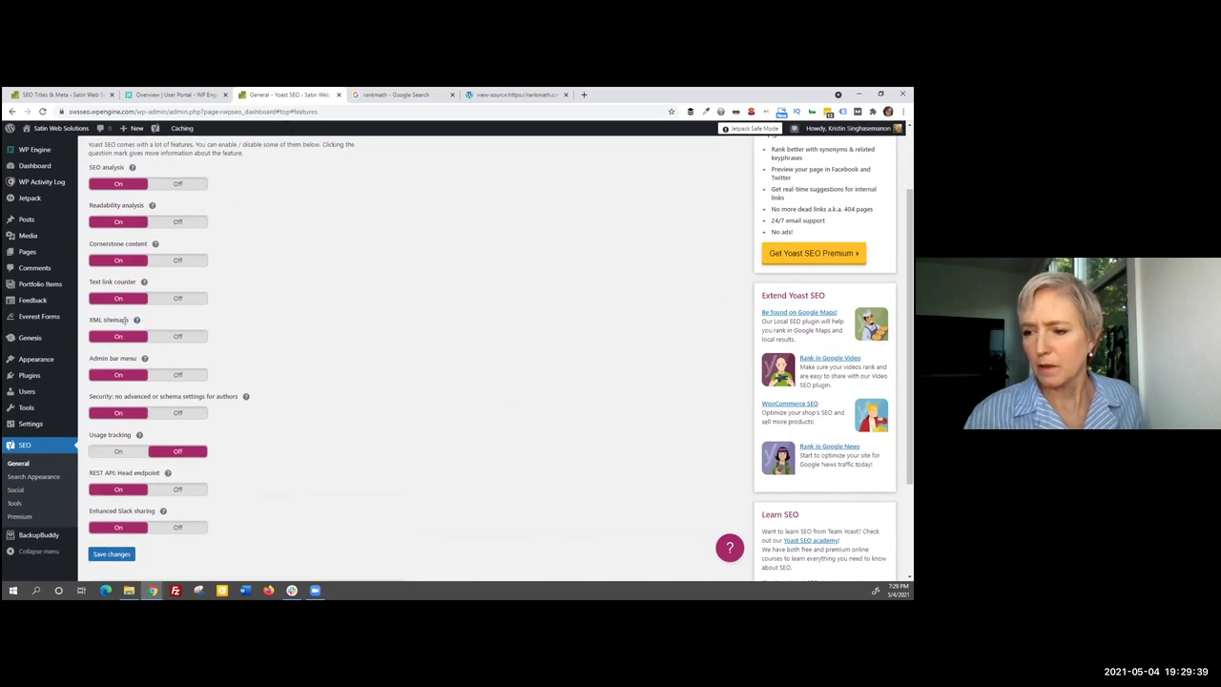
pyautogui.click(127, 341)
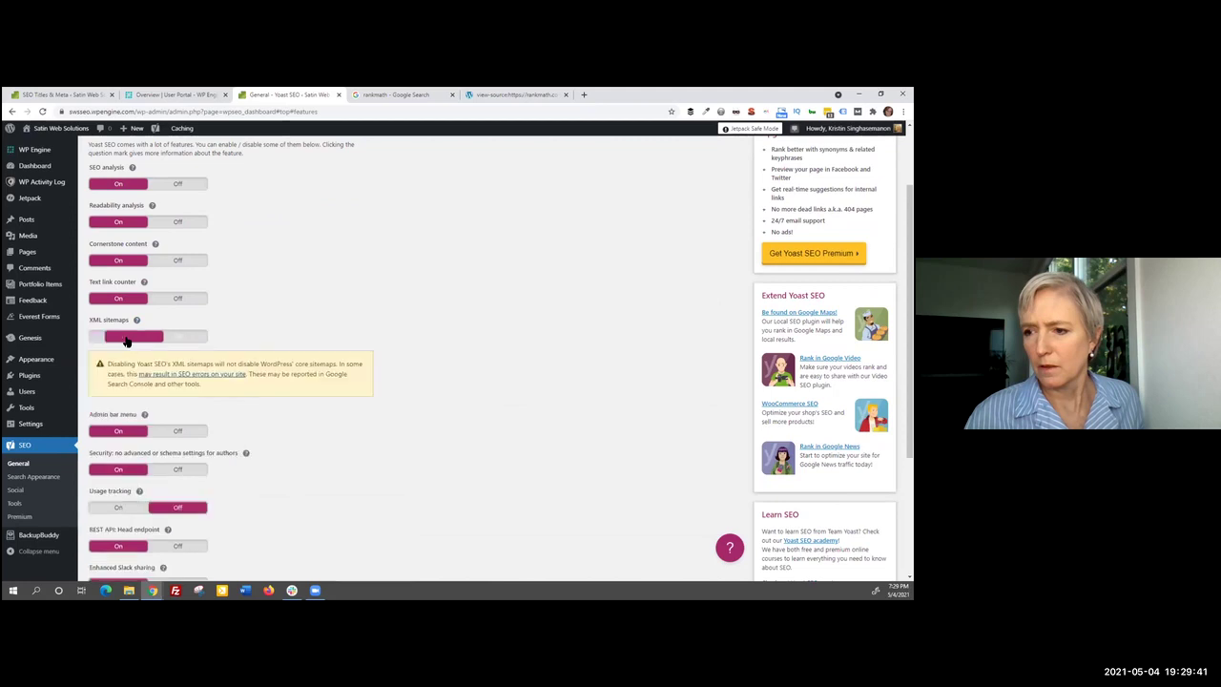
pyautogui.click(125, 340)
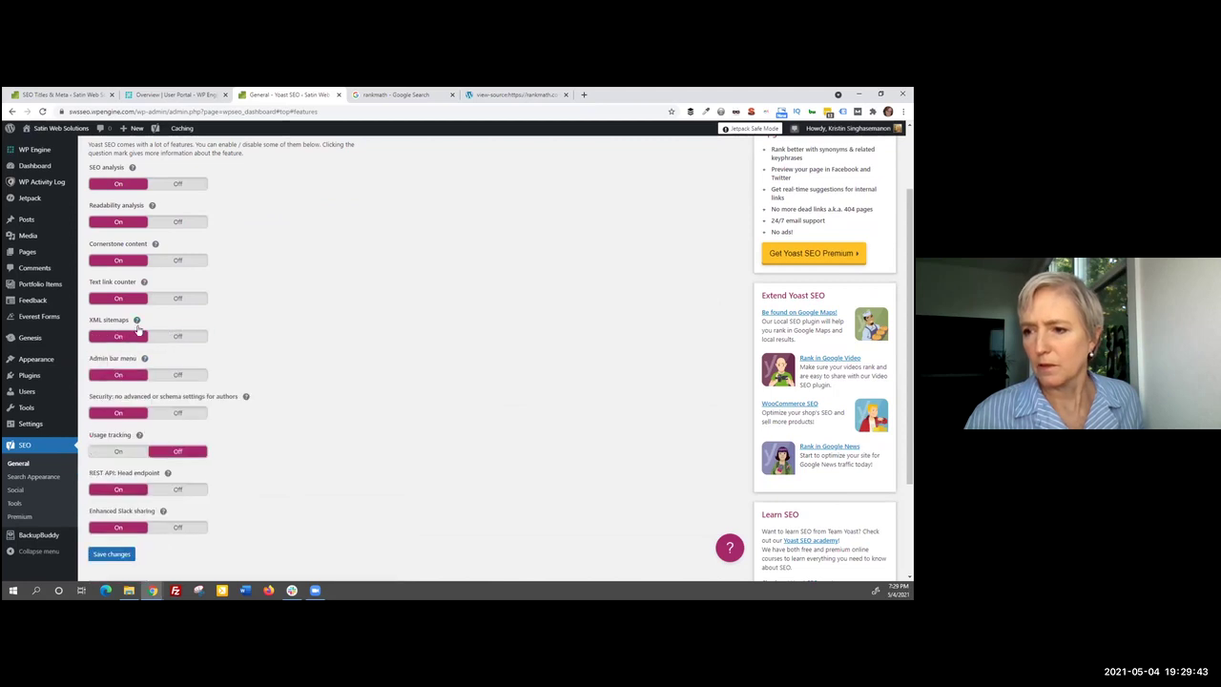
pyautogui.scroll(1, 270, 308)
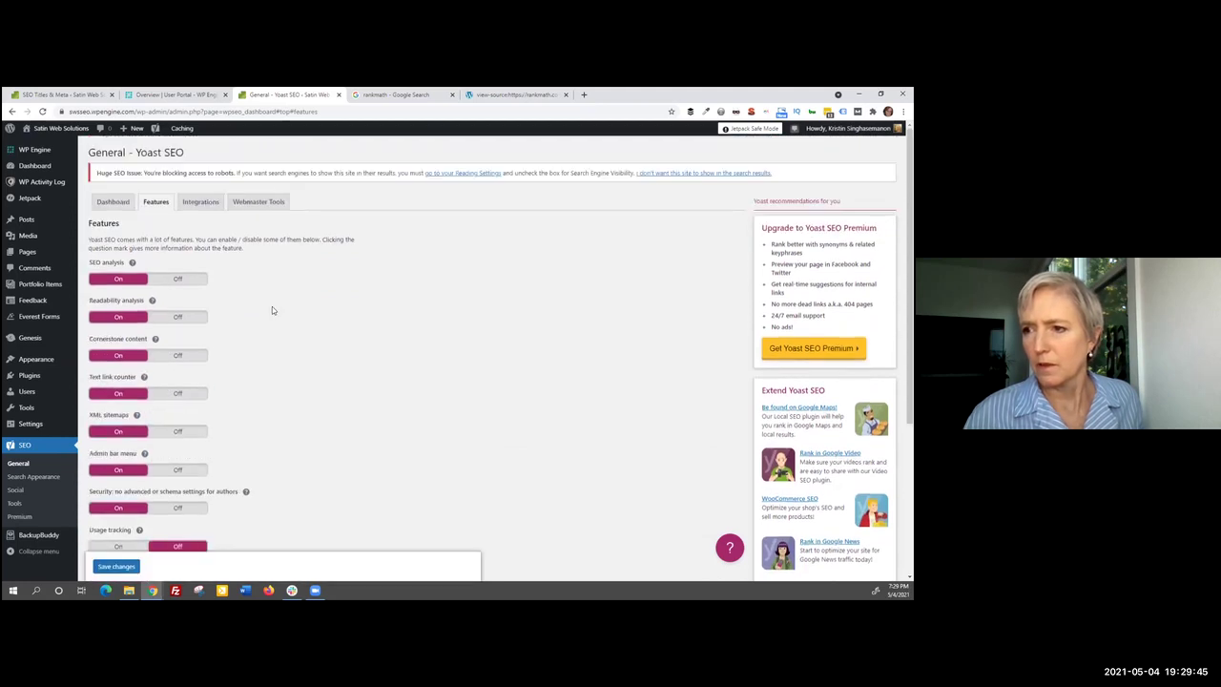
# Step: View Yoast SEO's Integrations settings and the Webmaster Tools verification fields
pyautogui.click(198, 206)
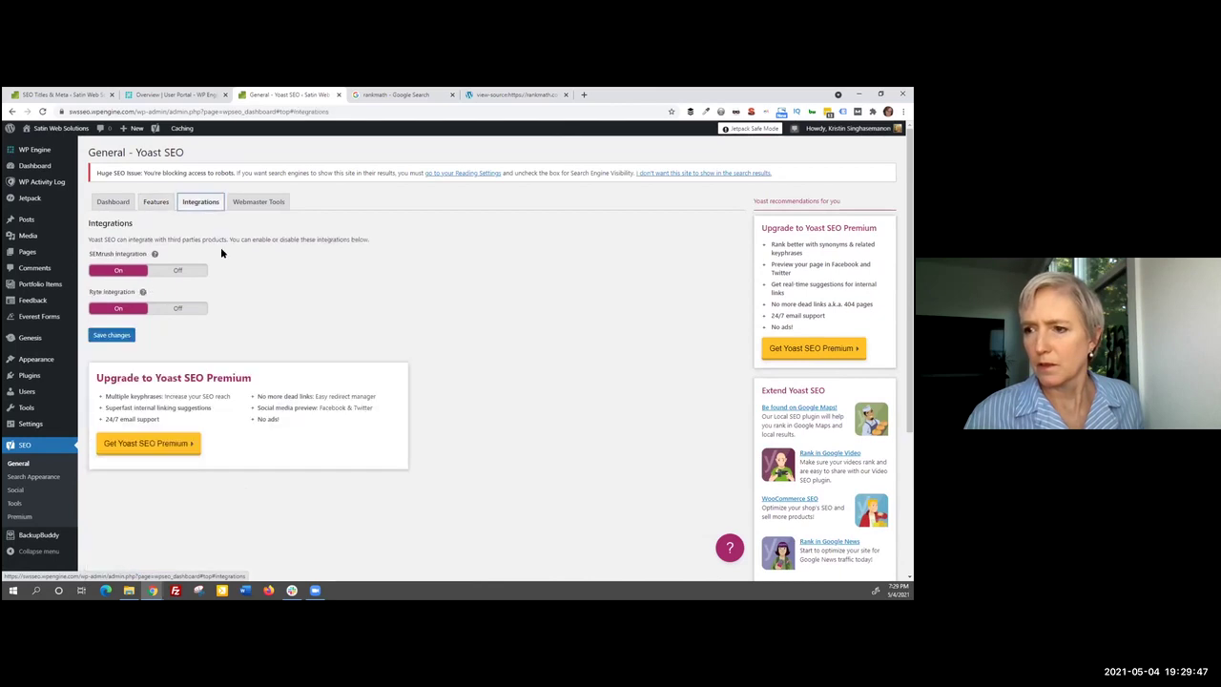
pyautogui.click(257, 202)
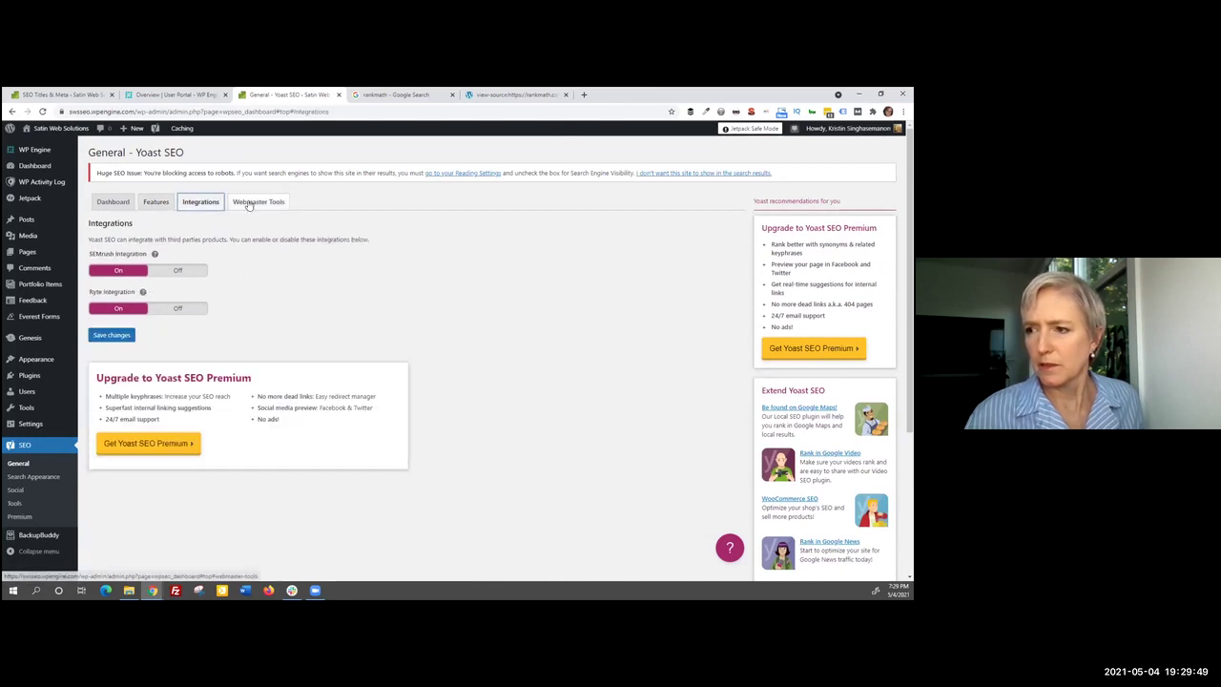
pyautogui.scroll(-1, 382, 282)
pyautogui.scroll(1, 163, 250)
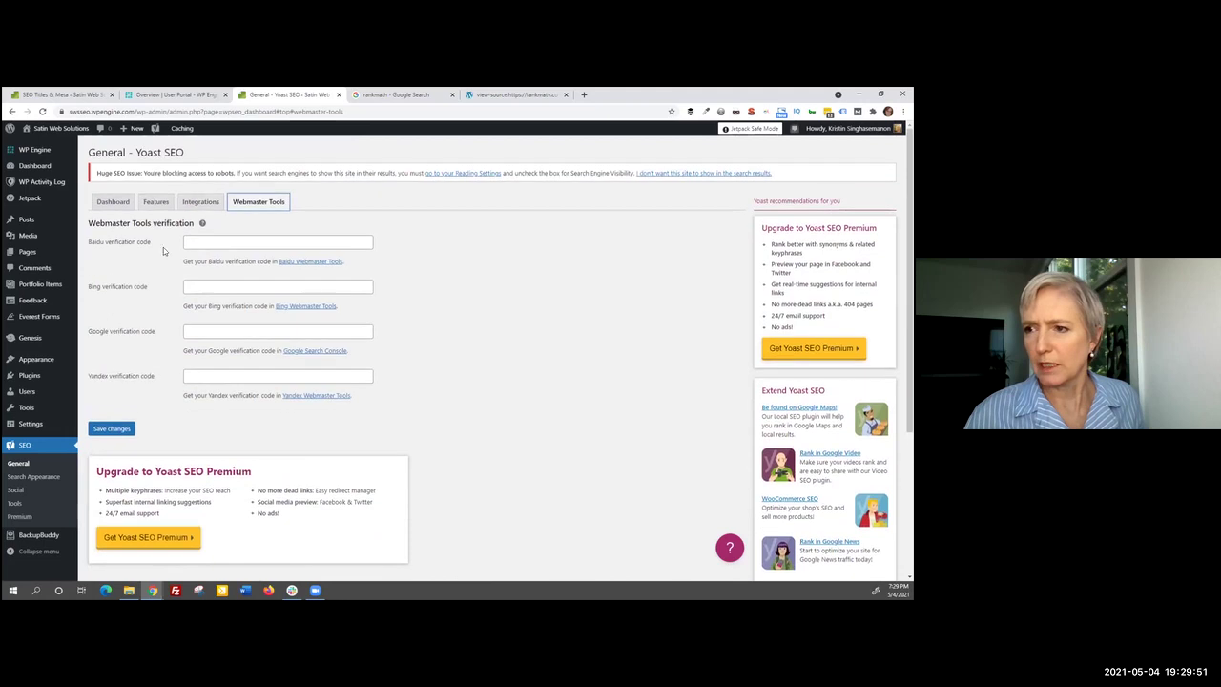
pyautogui.scroll(-1, 43, 469)
# Step: Examine the general Search Appearance settings, including the title separator, the Knowledge Graph organization or person choice, and the organization logo
pyautogui.click(36, 465)
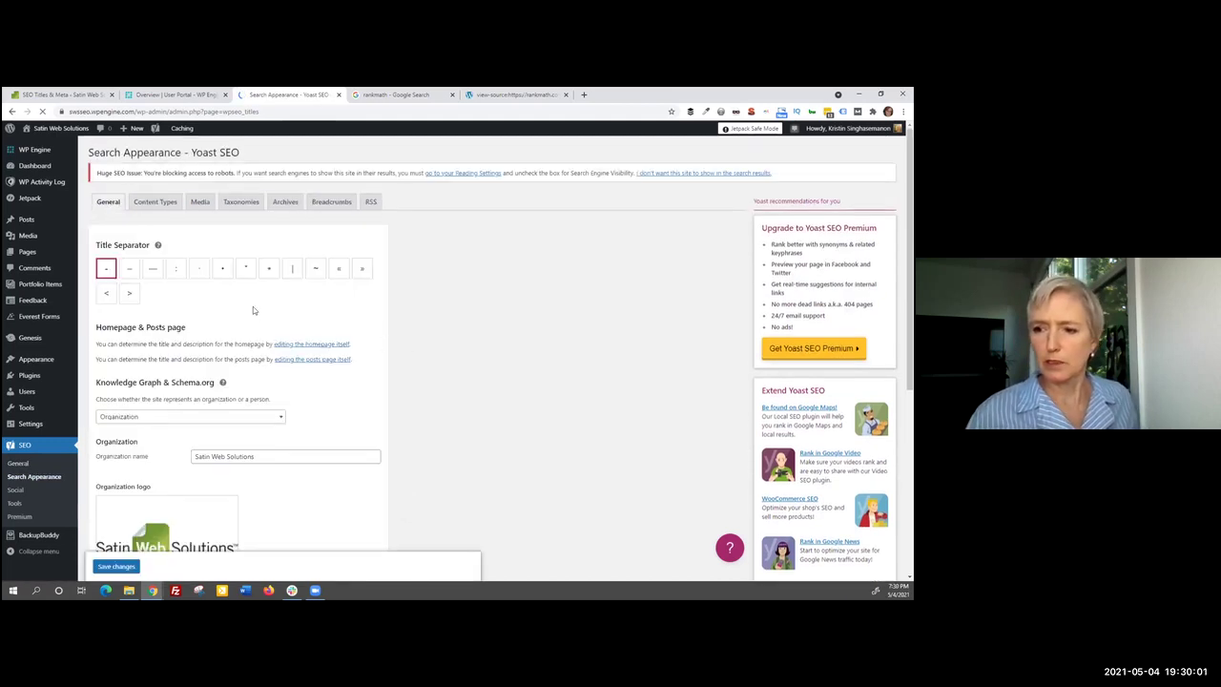
pyautogui.scroll(-2, 219, 320)
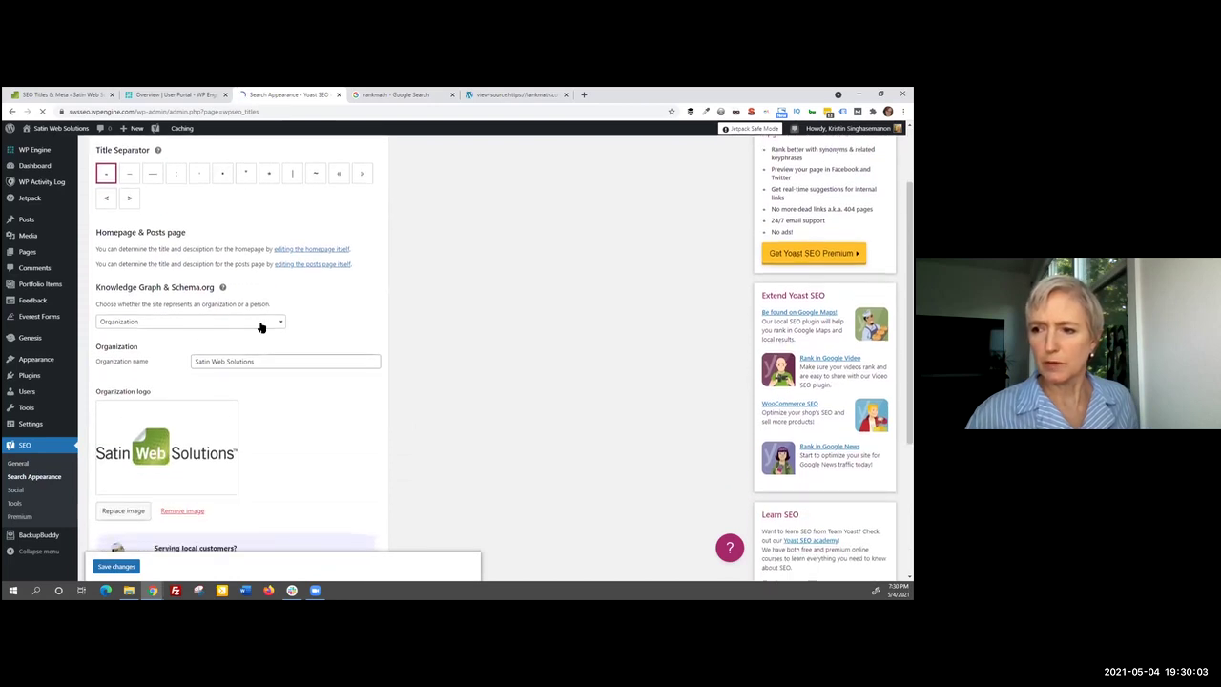
pyautogui.click(272, 324)
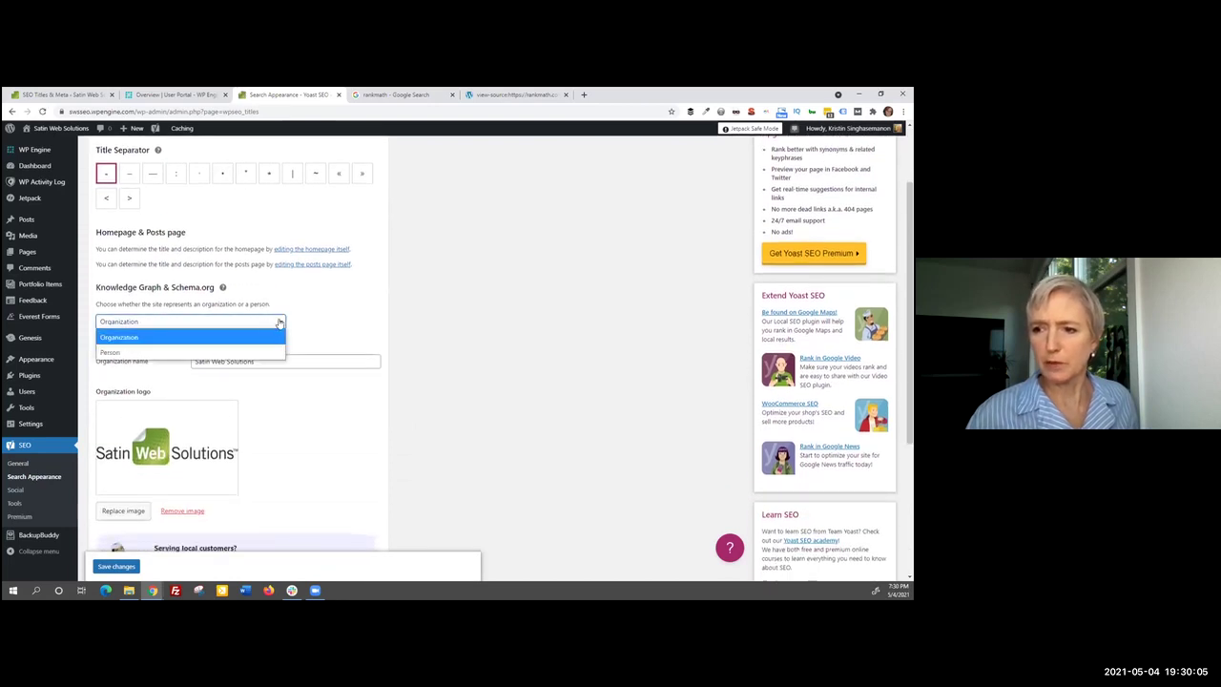
pyautogui.click(323, 306)
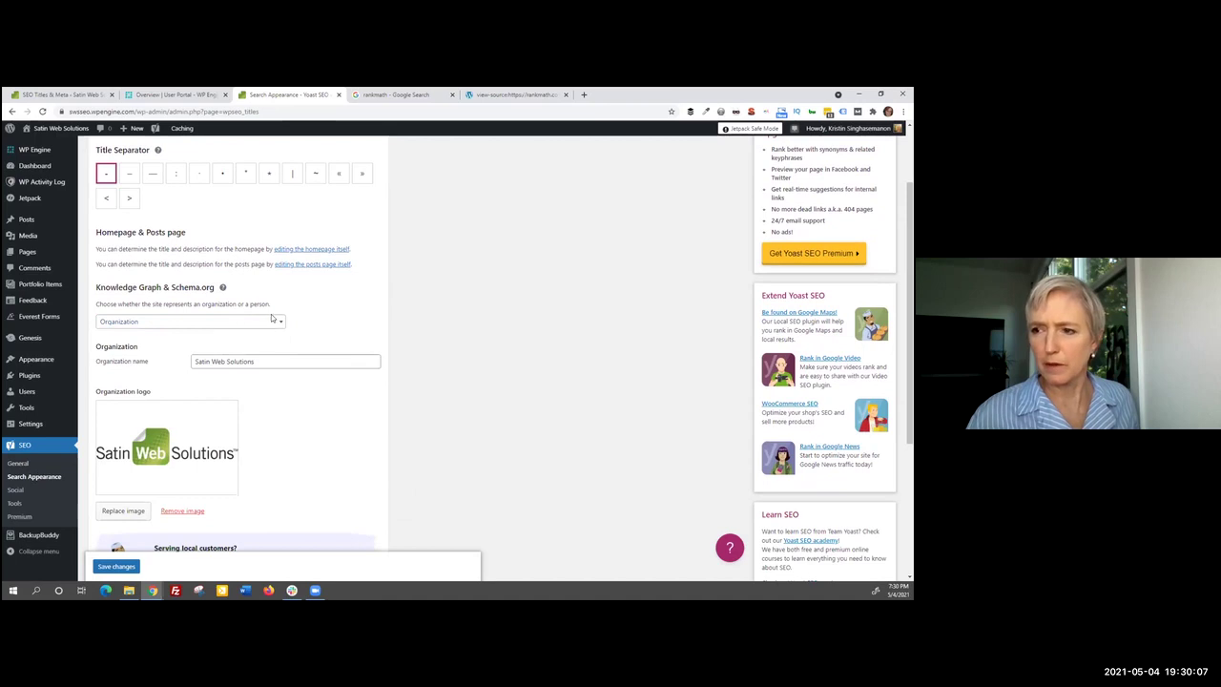
pyautogui.scroll(-2, 374, 319)
pyautogui.scroll(-2, 344, 324)
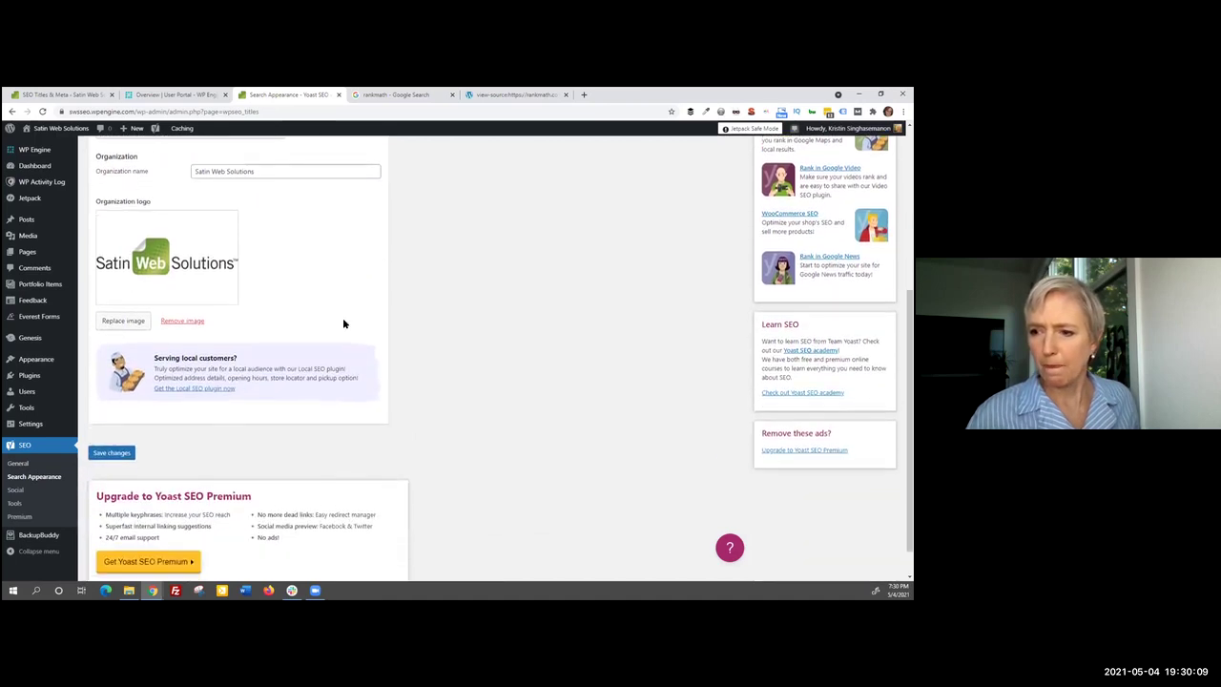
pyautogui.scroll(1, 344, 324)
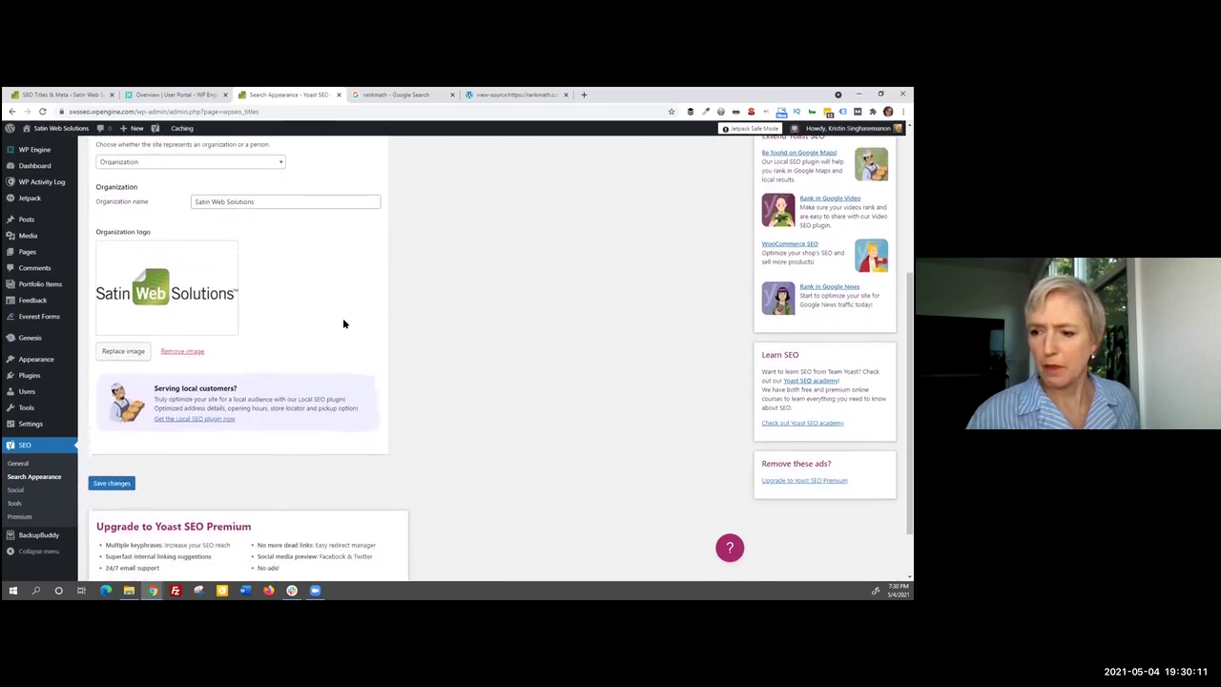
pyautogui.scroll(-1, 345, 323)
pyautogui.scroll(2, 345, 323)
pyautogui.scroll(5, 345, 324)
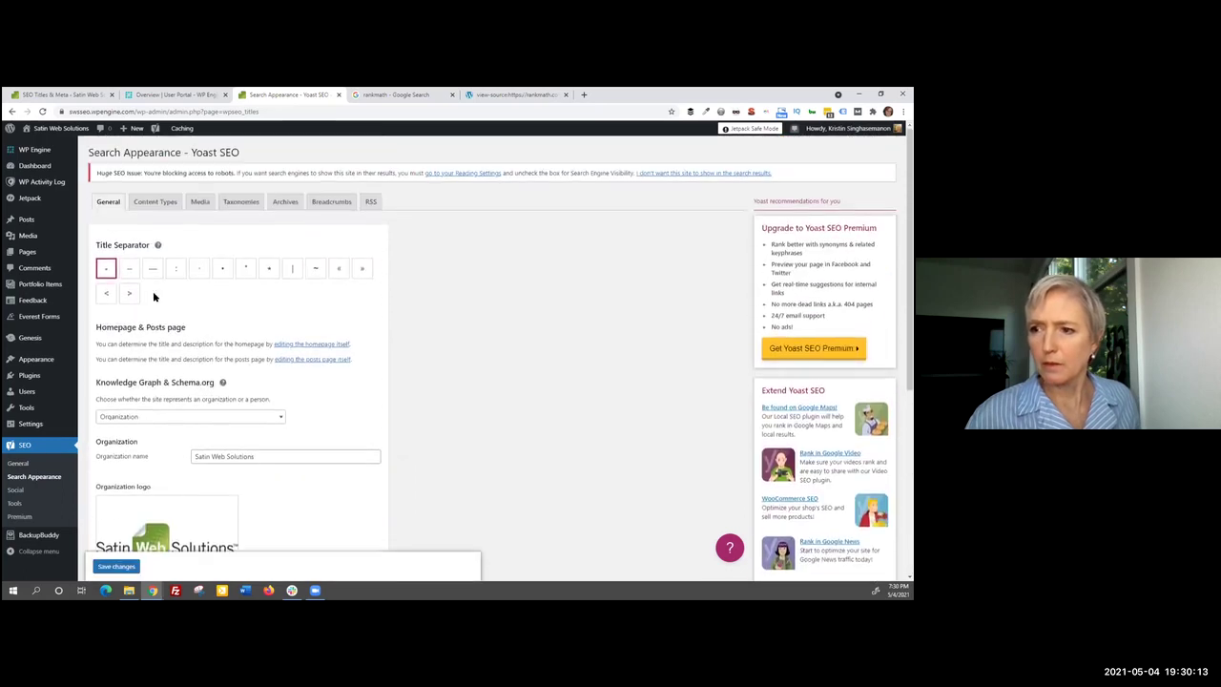
# Step: Review the Search Appearance content type settings for Posts, including search visibility, SEO title, meta description and schema defaults
pyautogui.click(156, 203)
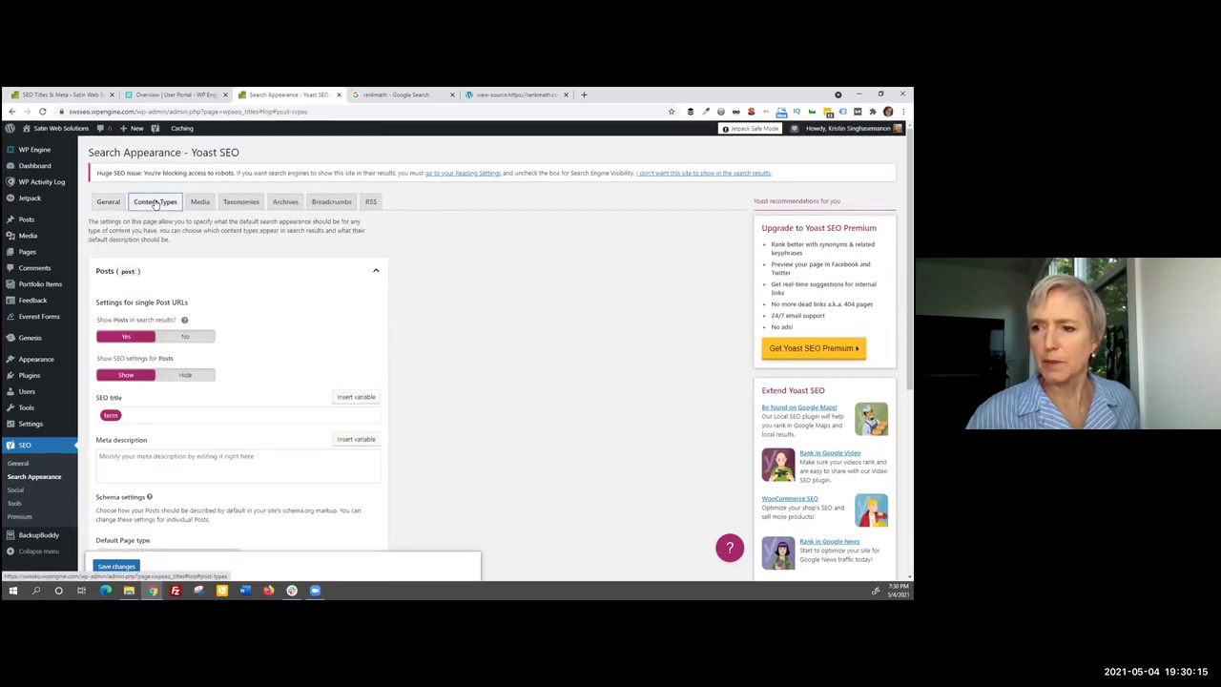
pyautogui.scroll(-2, 289, 302)
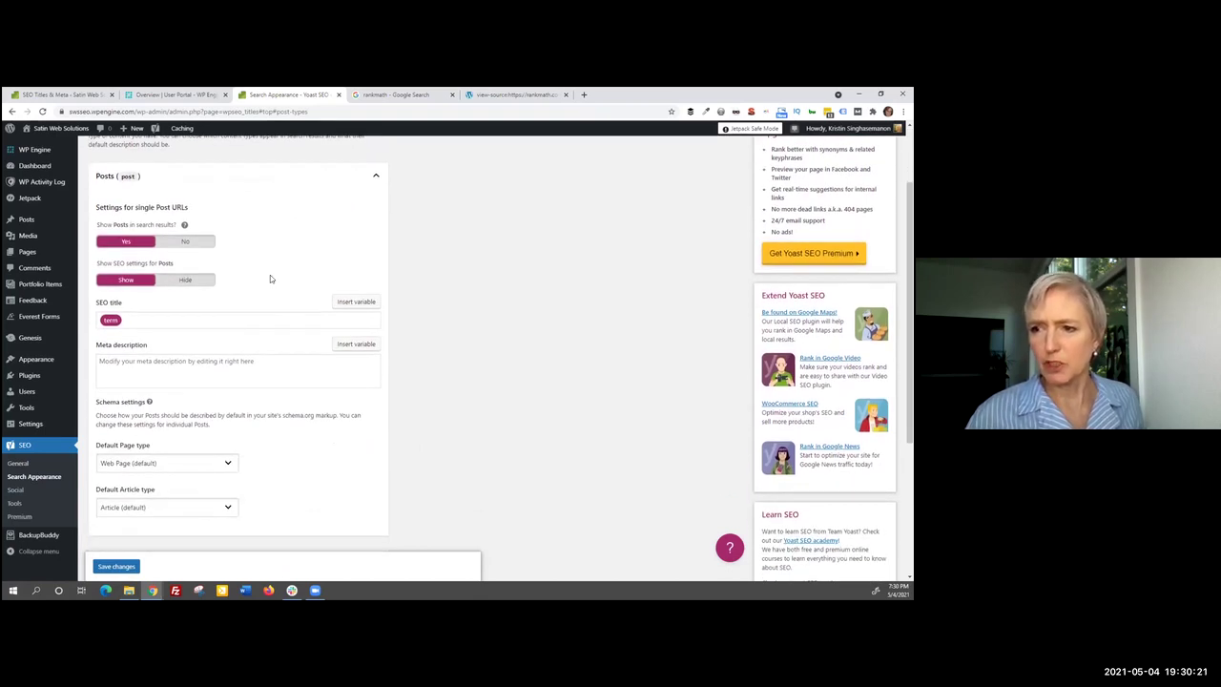
pyautogui.scroll(-1, 270, 277)
pyautogui.scroll(3, 270, 277)
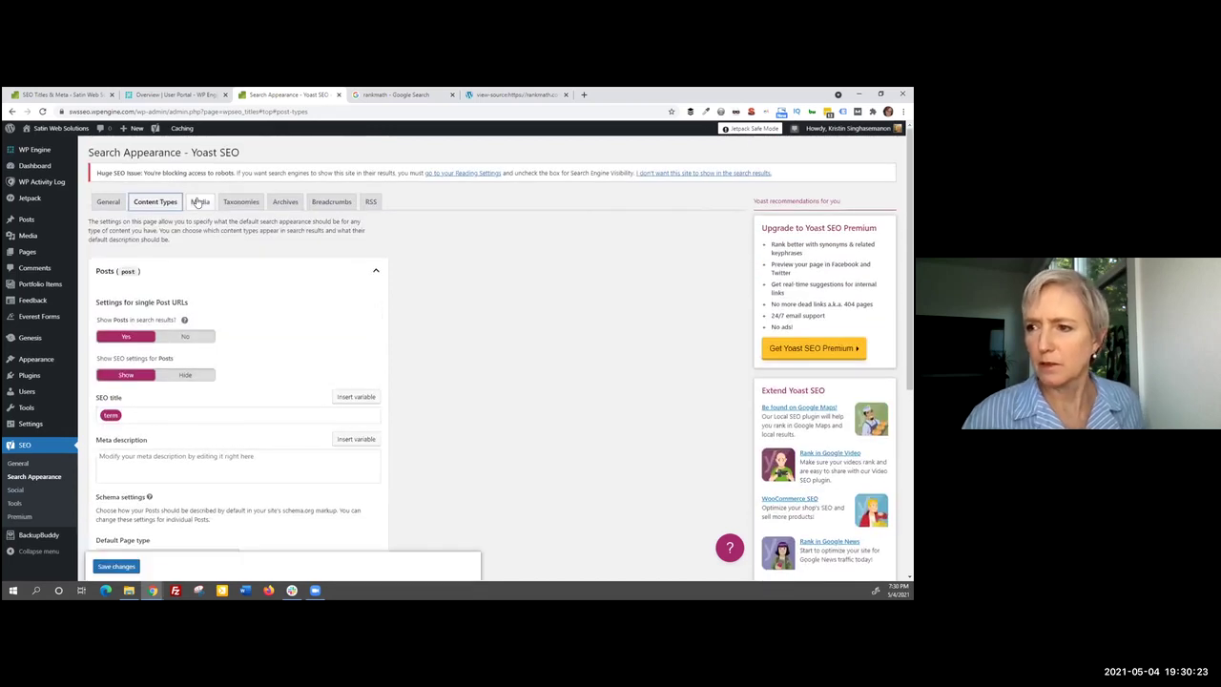
# Step: Review the remaining Search Appearance settings for Media, Taxonomies, Archives, Breadcrumbs and RSS
pyautogui.click(197, 202)
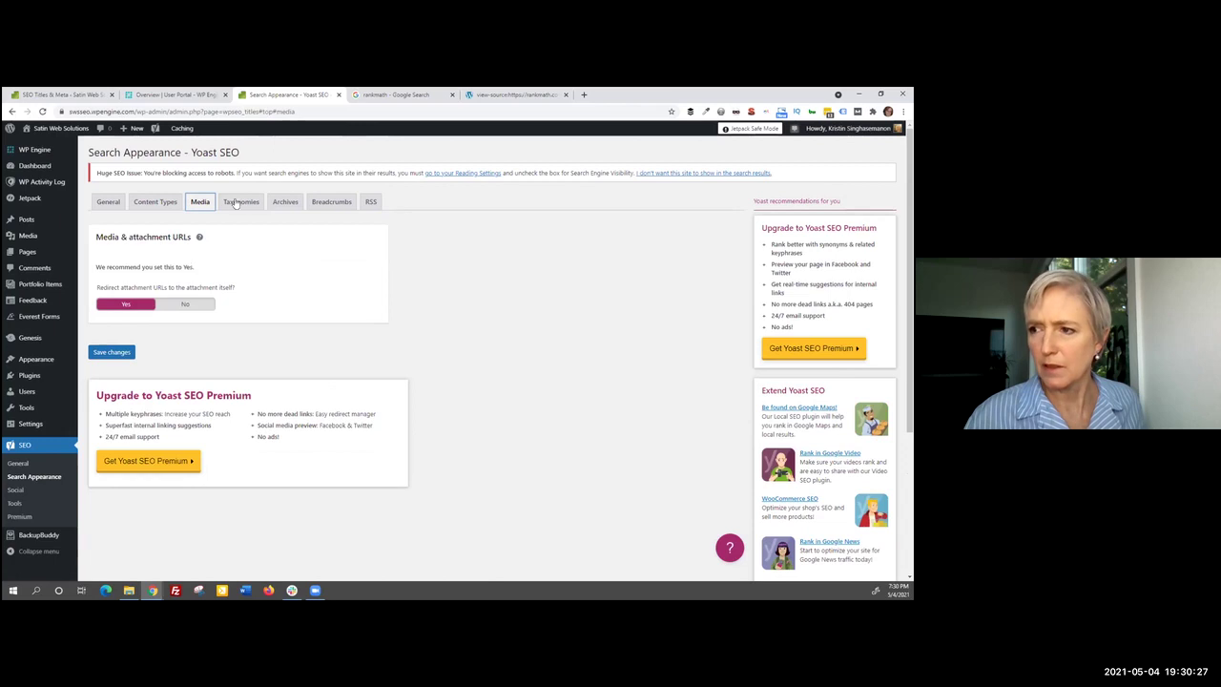
pyautogui.click(238, 202)
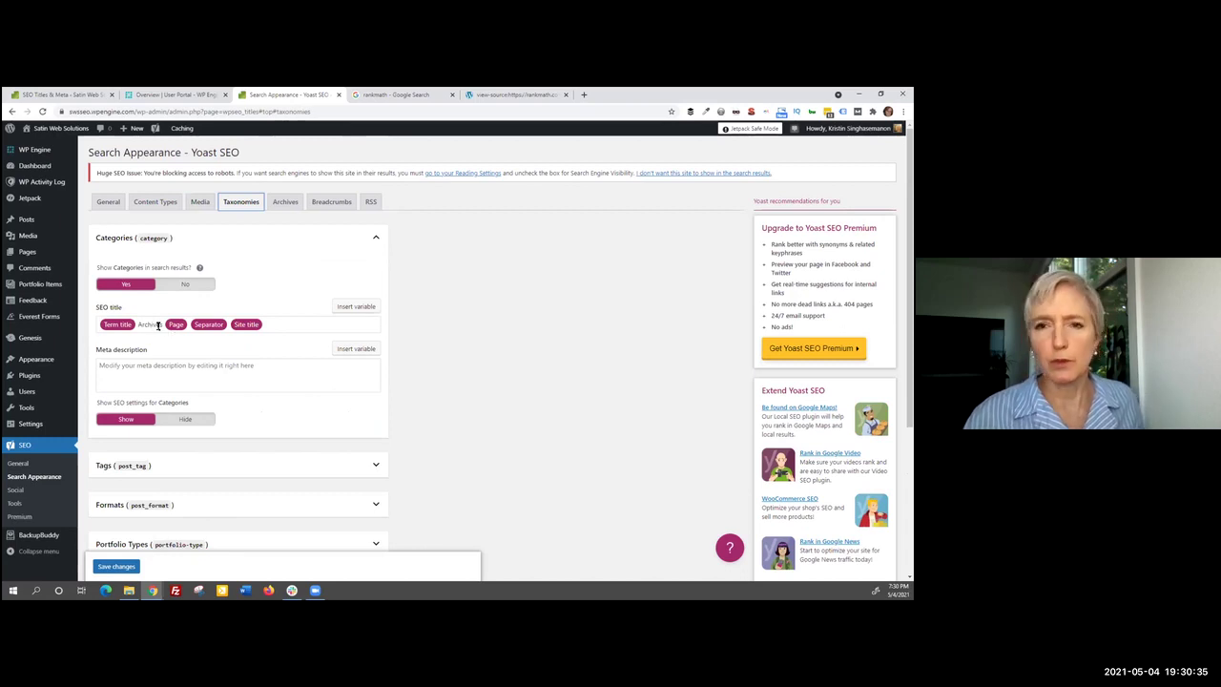
pyautogui.click(285, 202)
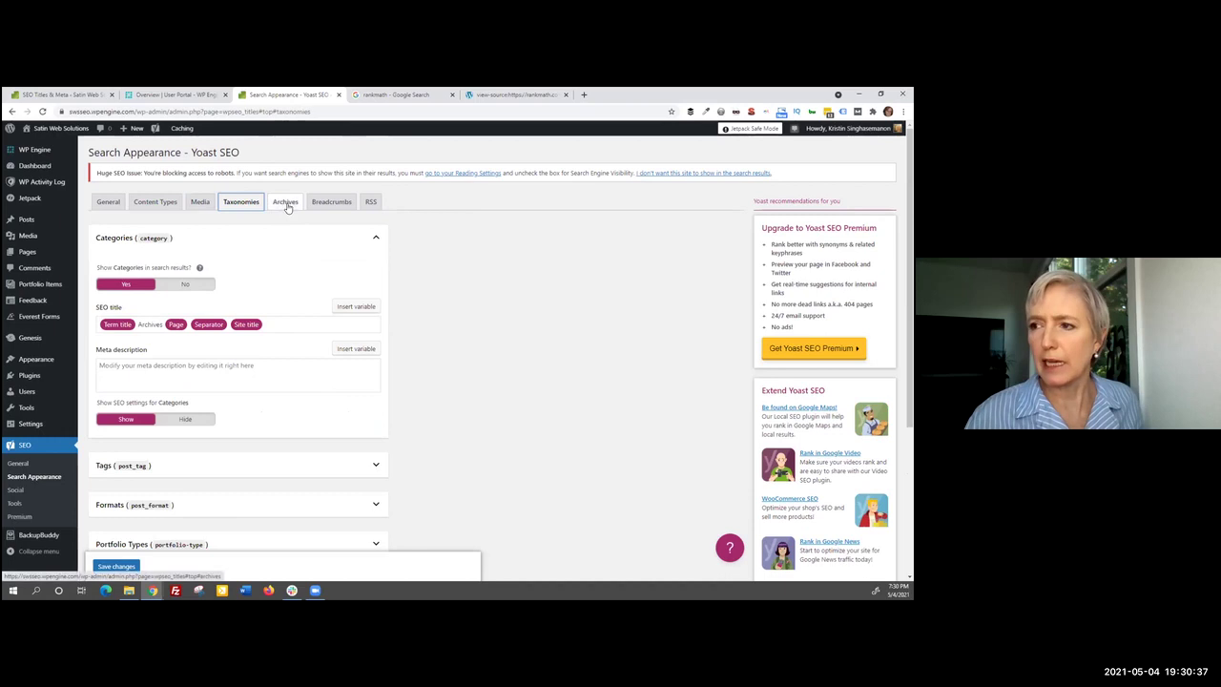
pyautogui.click(331, 203)
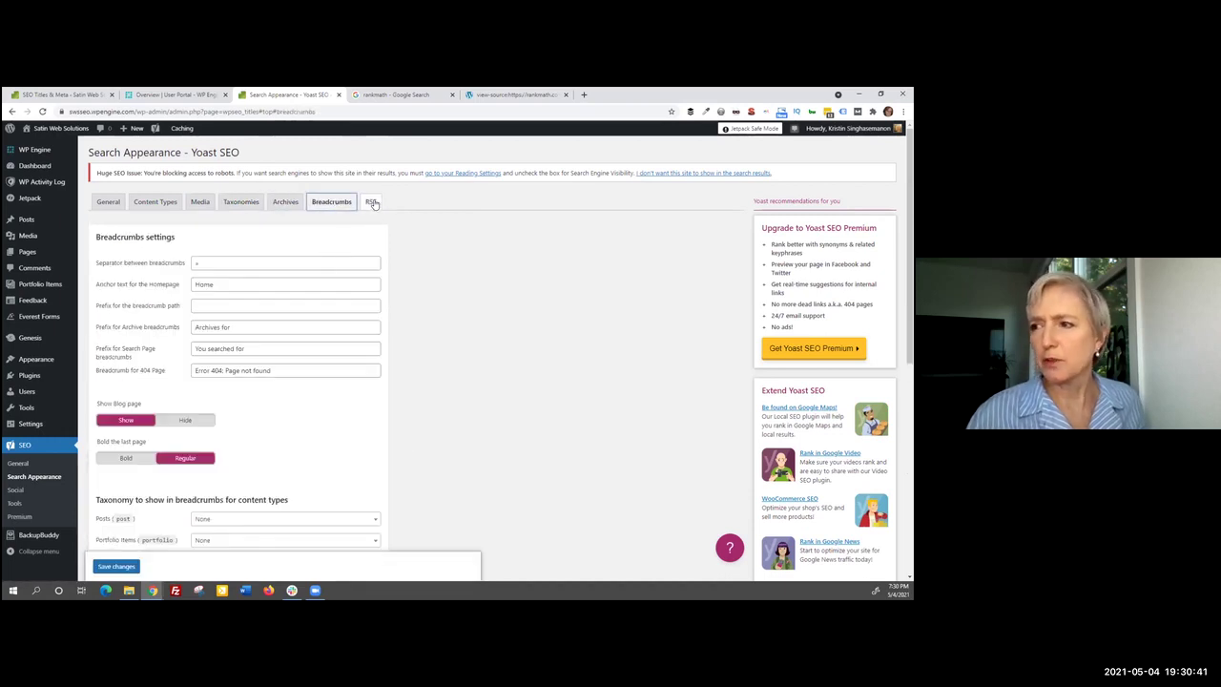
pyautogui.click(368, 217)
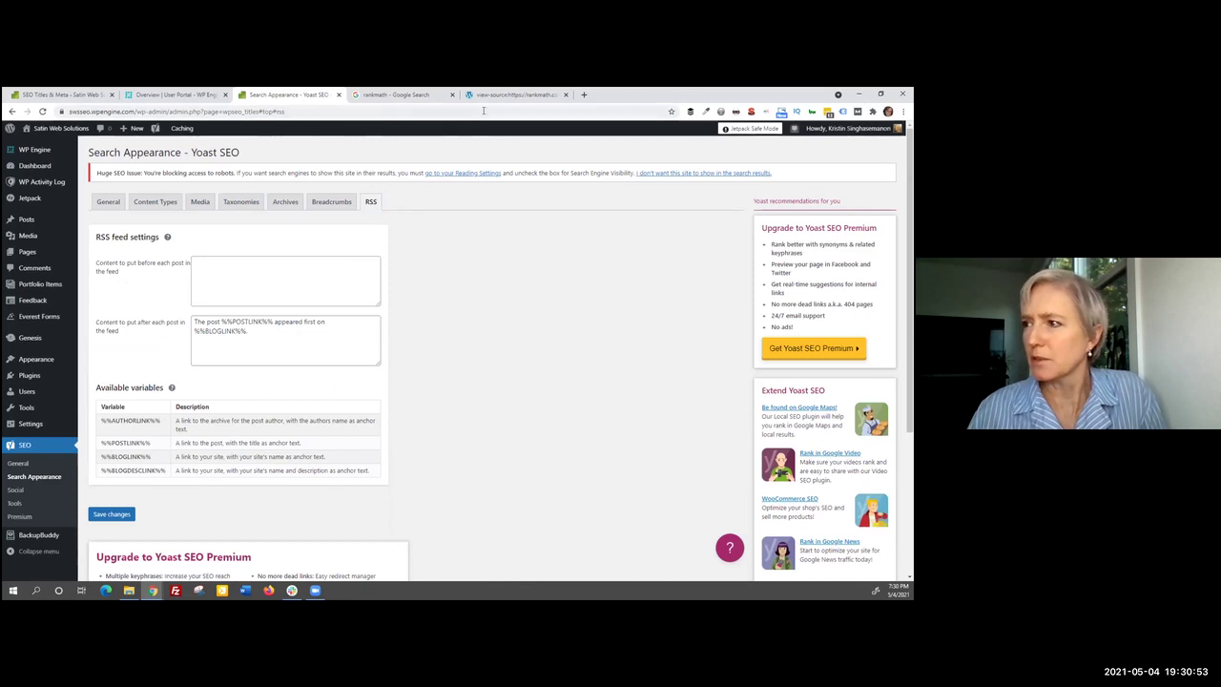
# Step: Return to the slide presentation and advance from the on-page features comparison to the Learn SEO resources slide
pyautogui.click(860, 97)
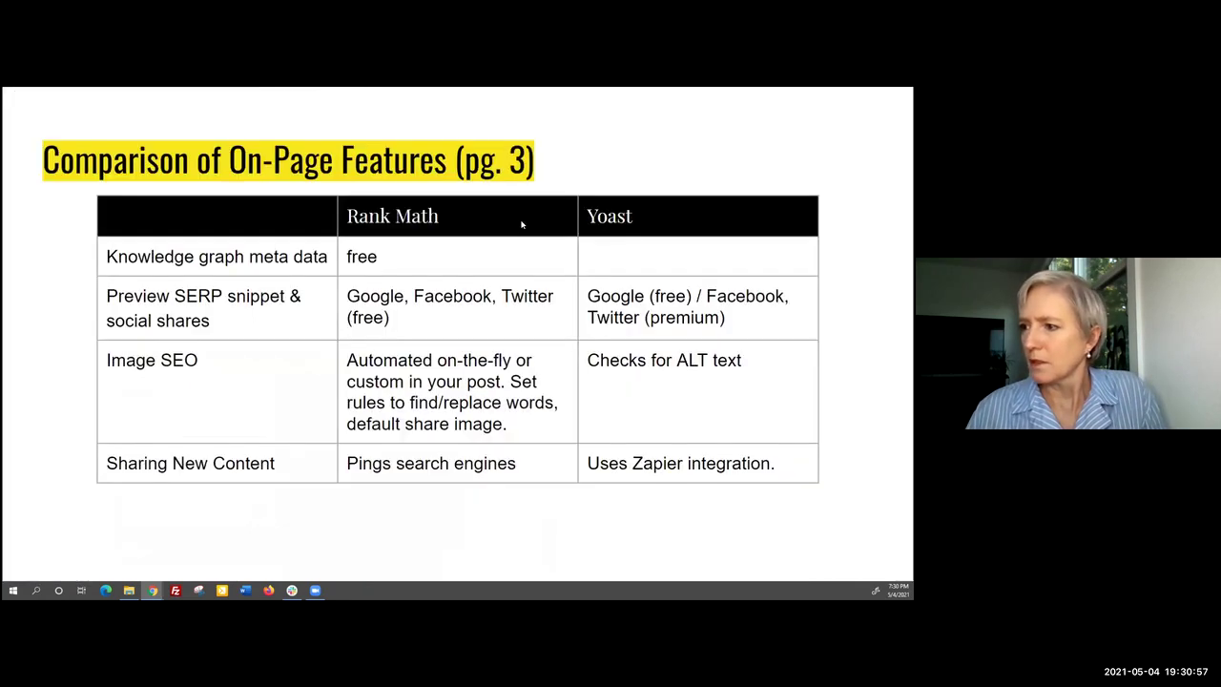
pyautogui.press('Right')
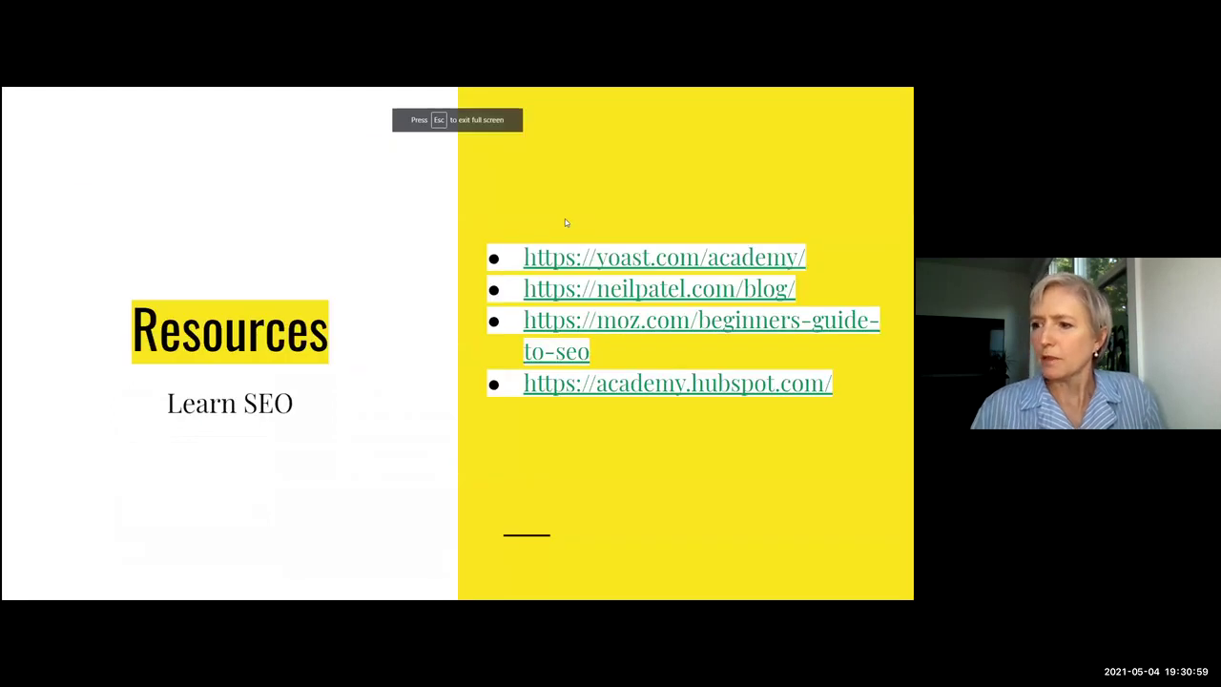